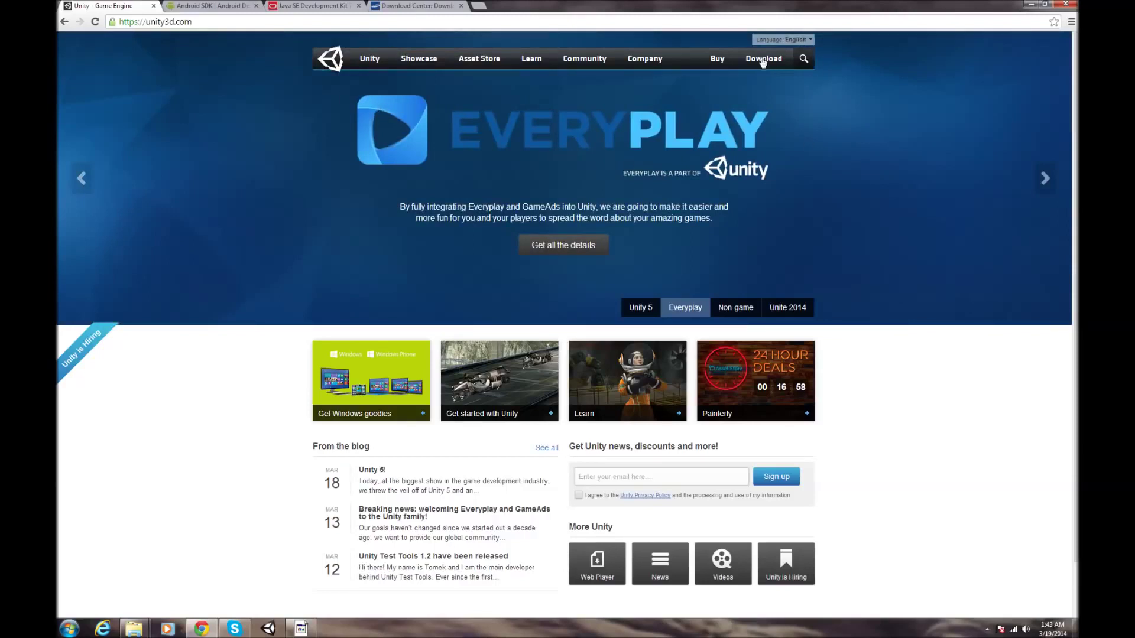
- Close the Unity tab, view the ADT Bundle download terms, then close the Android SDK tab
{"action": "left_click", "coordinate": [153, 6]}
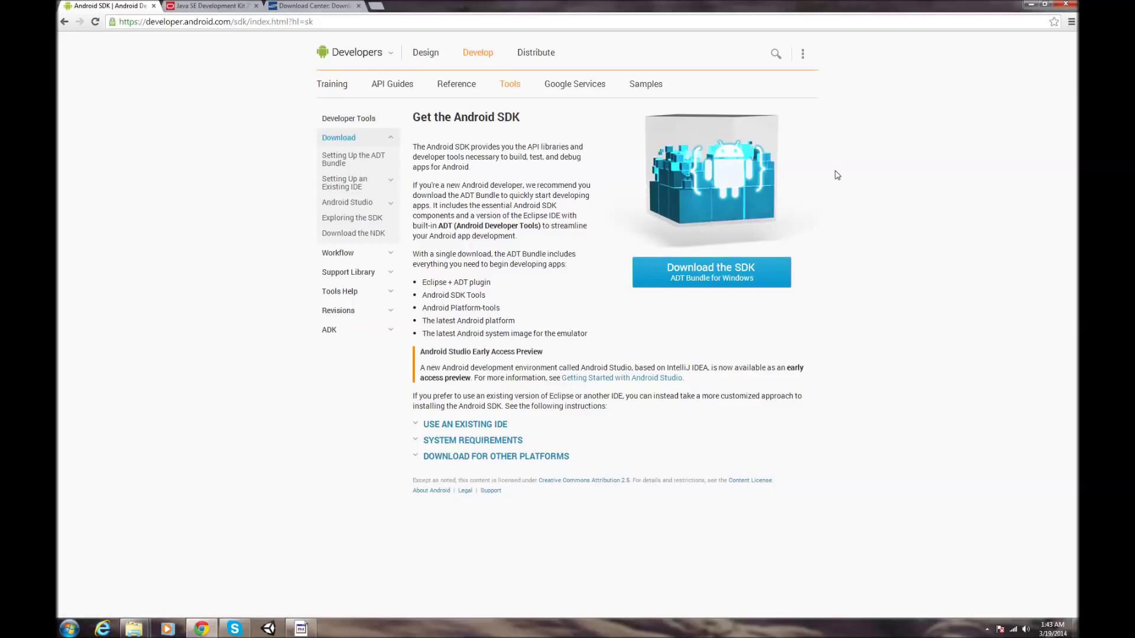
{"action": "left_click", "coordinate": [749, 276]}
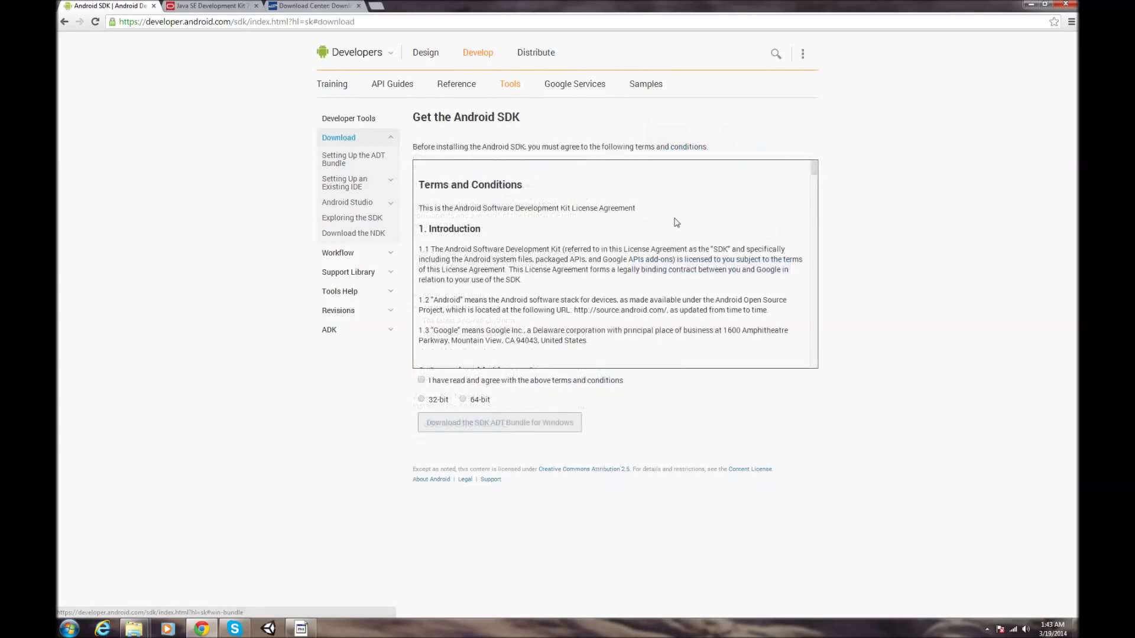
{"action": "left_click", "coordinate": [154, 6]}
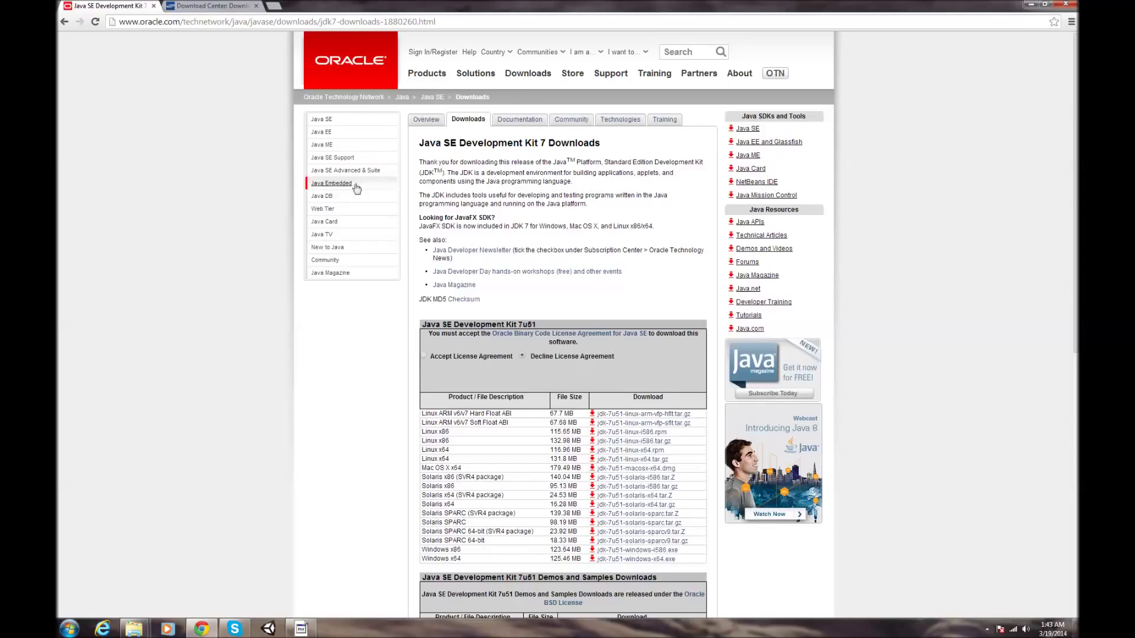
- Close the Java SE Development Kit tab, leaving Samsung's Download Center, then quit Chrome
{"action": "left_click", "coordinate": [154, 6]}
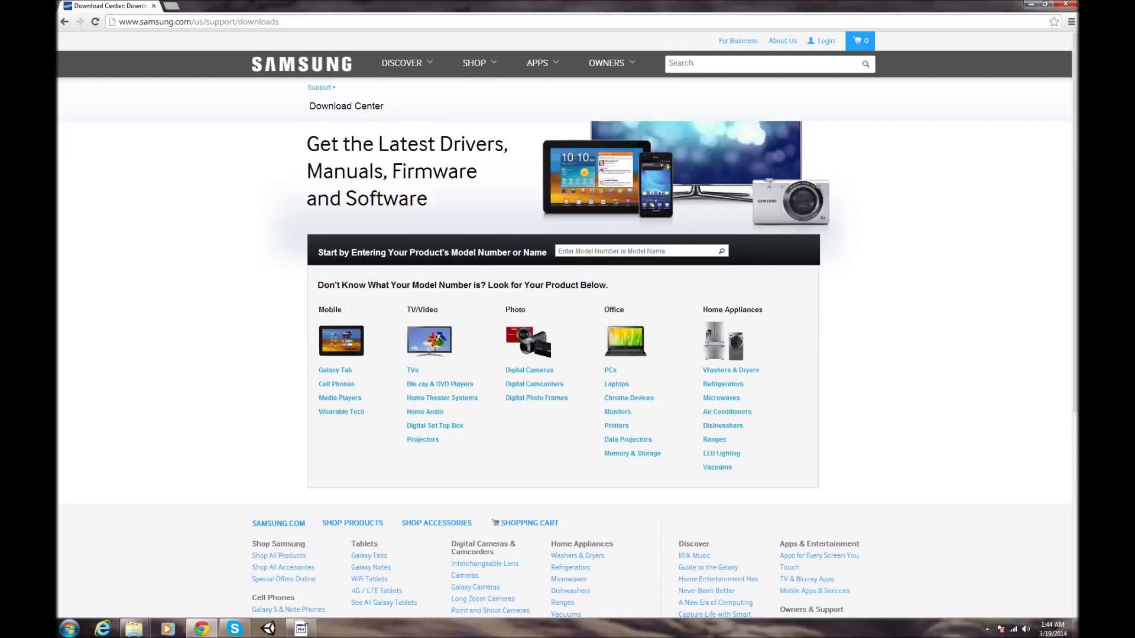
{"action": "left_click", "coordinate": [154, 7]}
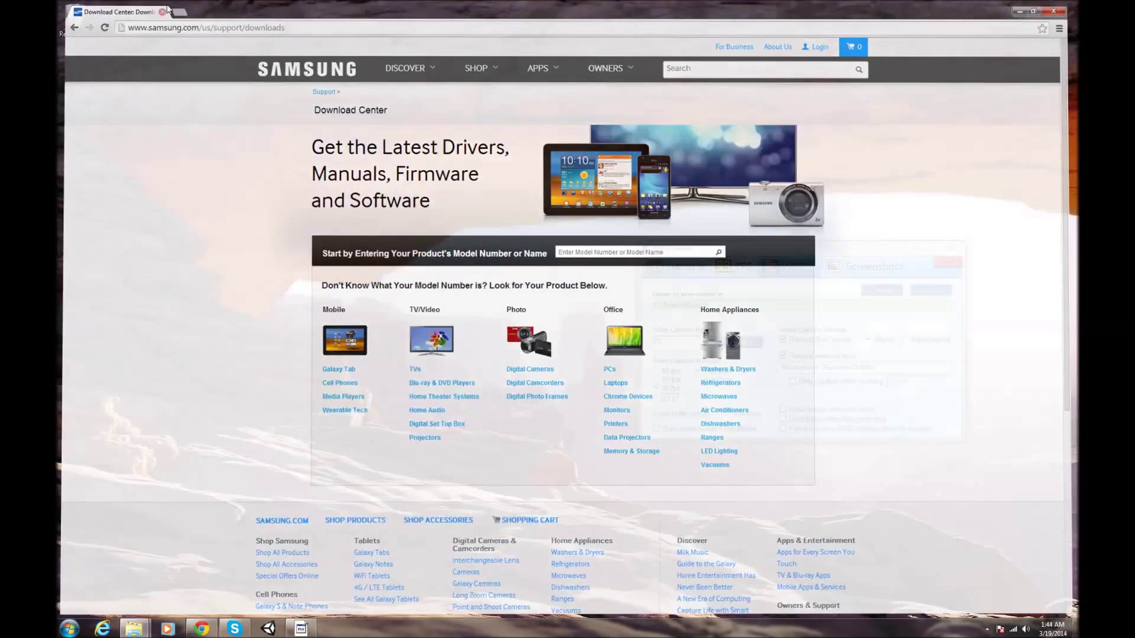
- Launch Unity, create a new project called New Unity Project, and dismiss the Welcome To Unity window
{"action": "left_click", "coordinate": [915, 248]}
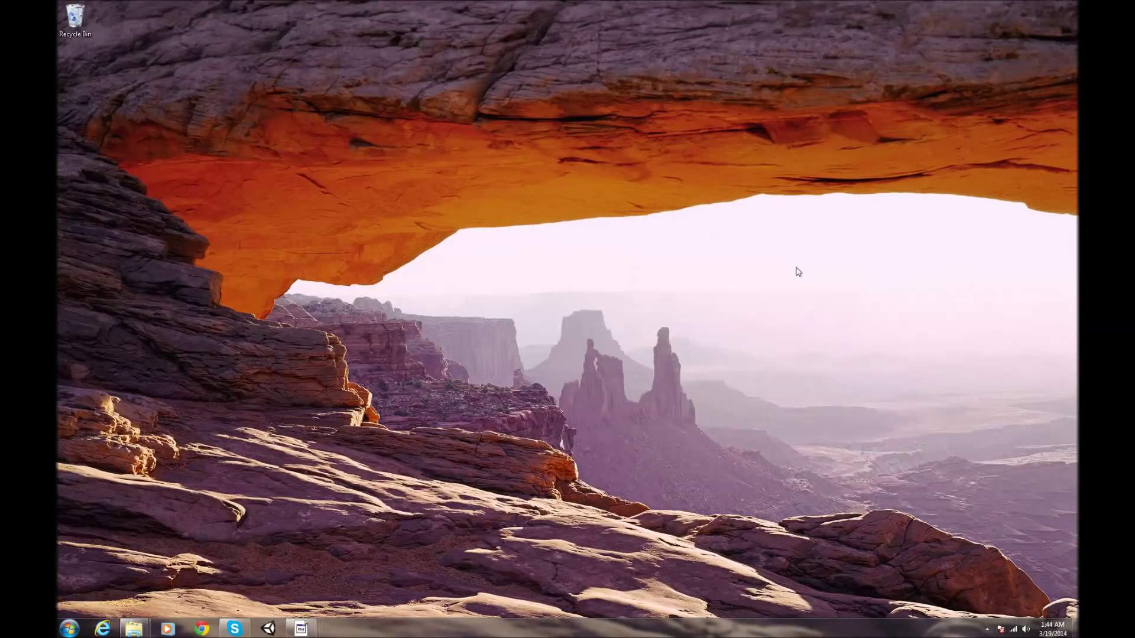
{"action": "left_click", "coordinate": [269, 628]}
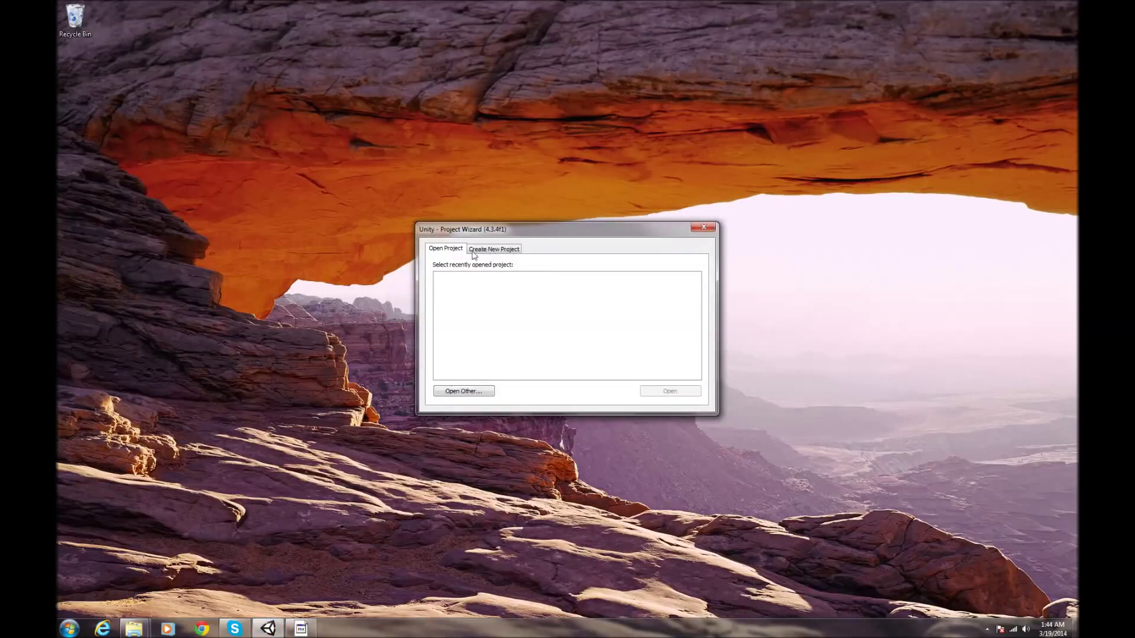
{"action": "left_click", "coordinate": [491, 250]}
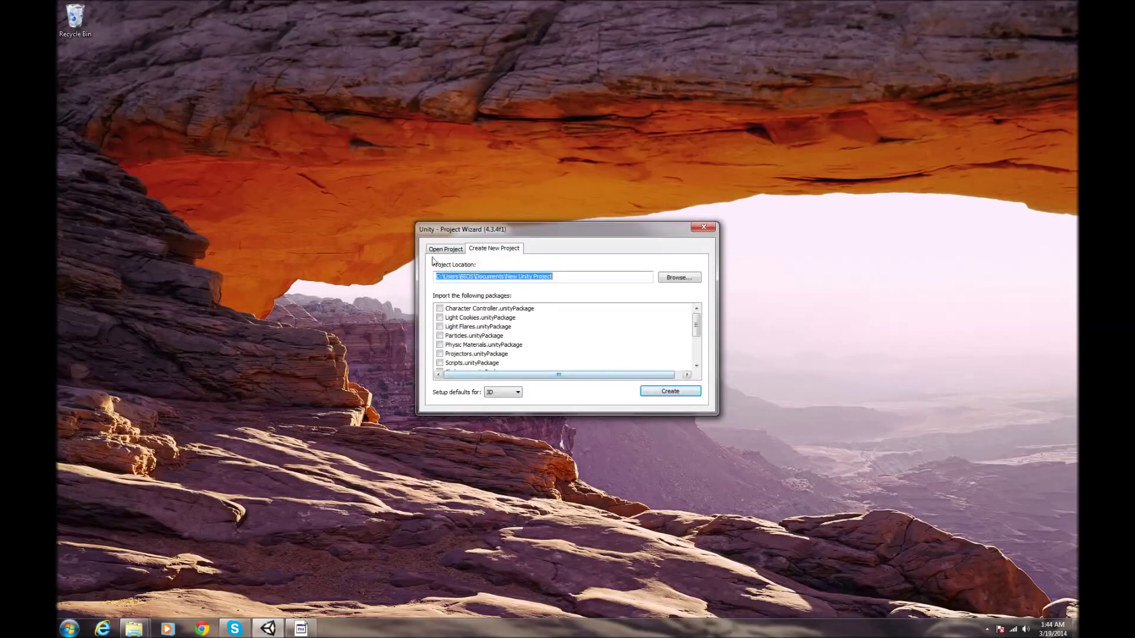
{"action": "left_click", "coordinate": [671, 391]}
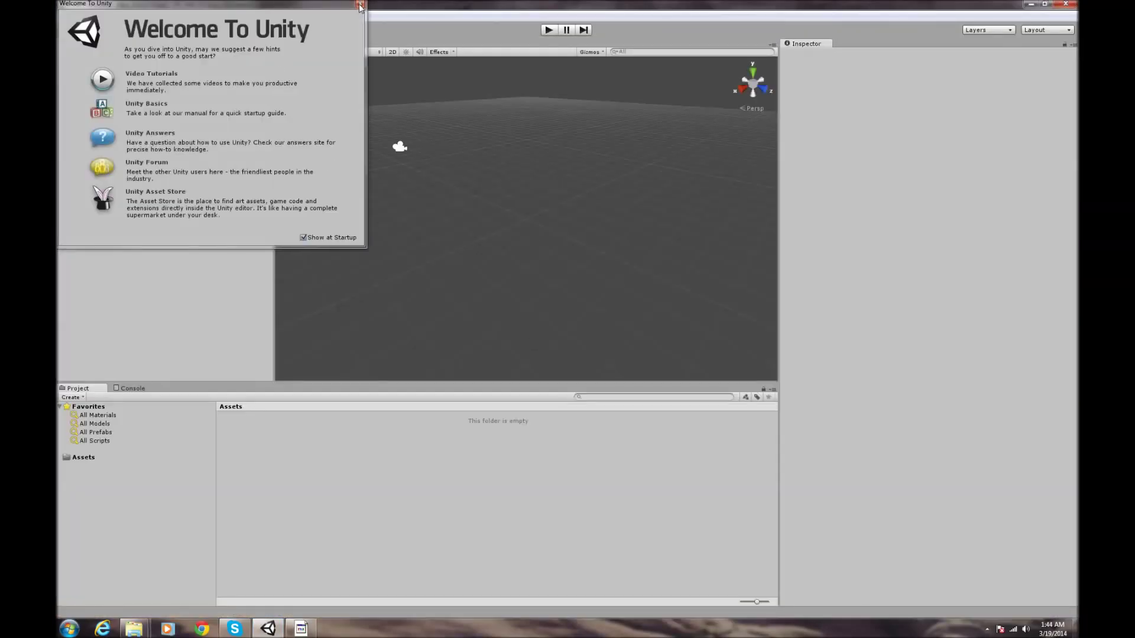
{"action": "left_click", "coordinate": [359, 4]}
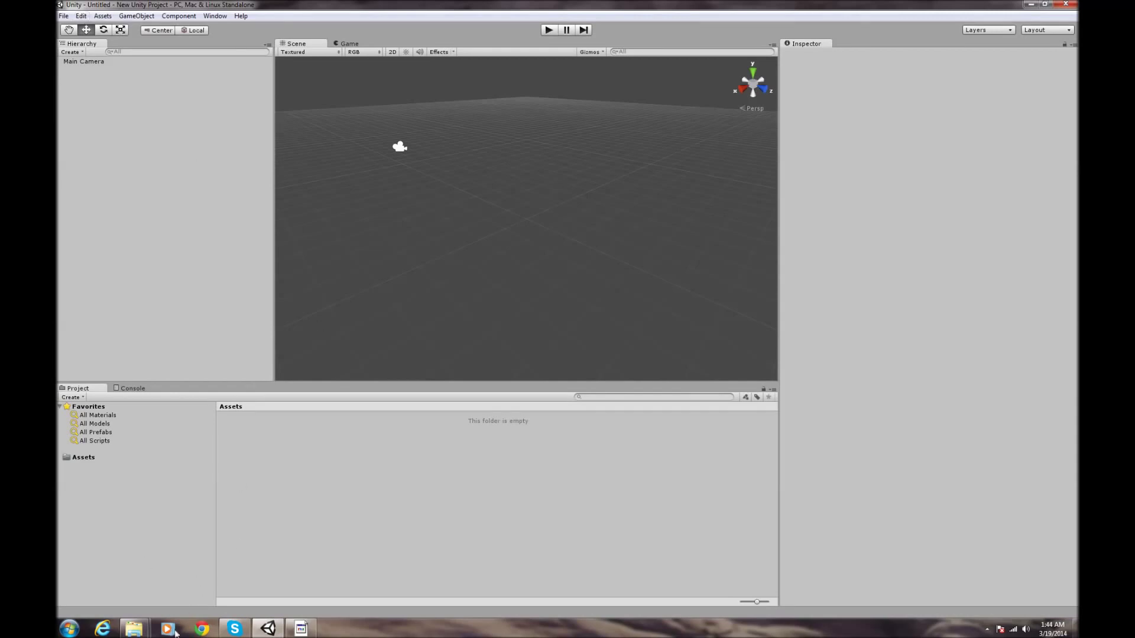
{"action": "left_click", "coordinate": [141, 633]}
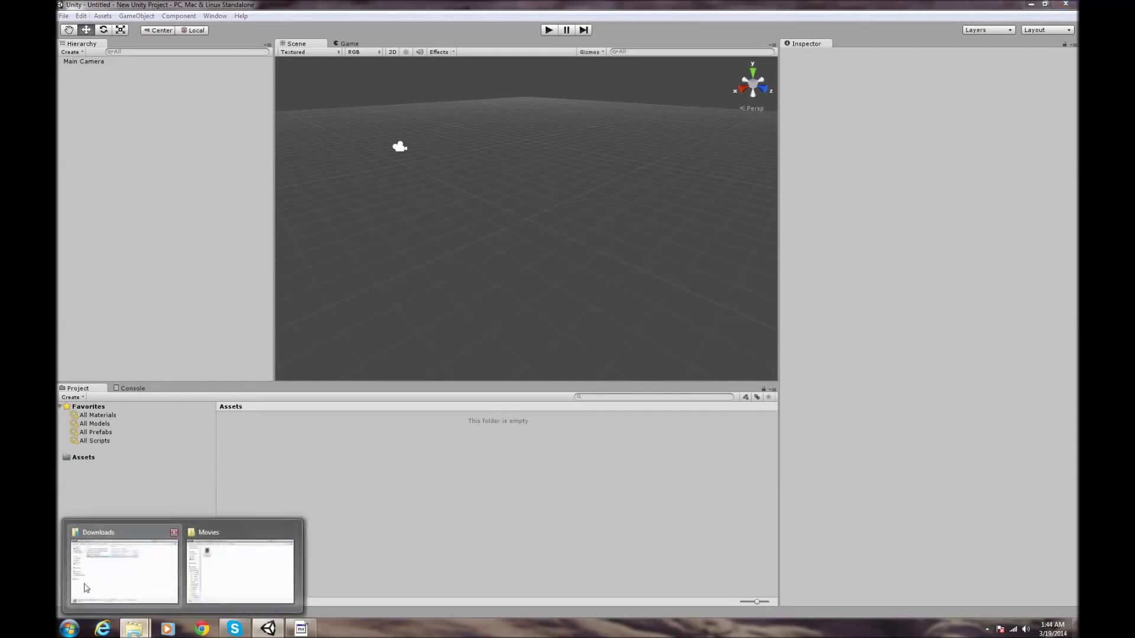
- In Downloads, inspect the JDK 7u51 installers, the Samsung USB driver and the zipped adt-bundle
{"action": "left_click", "coordinate": [109, 575]}
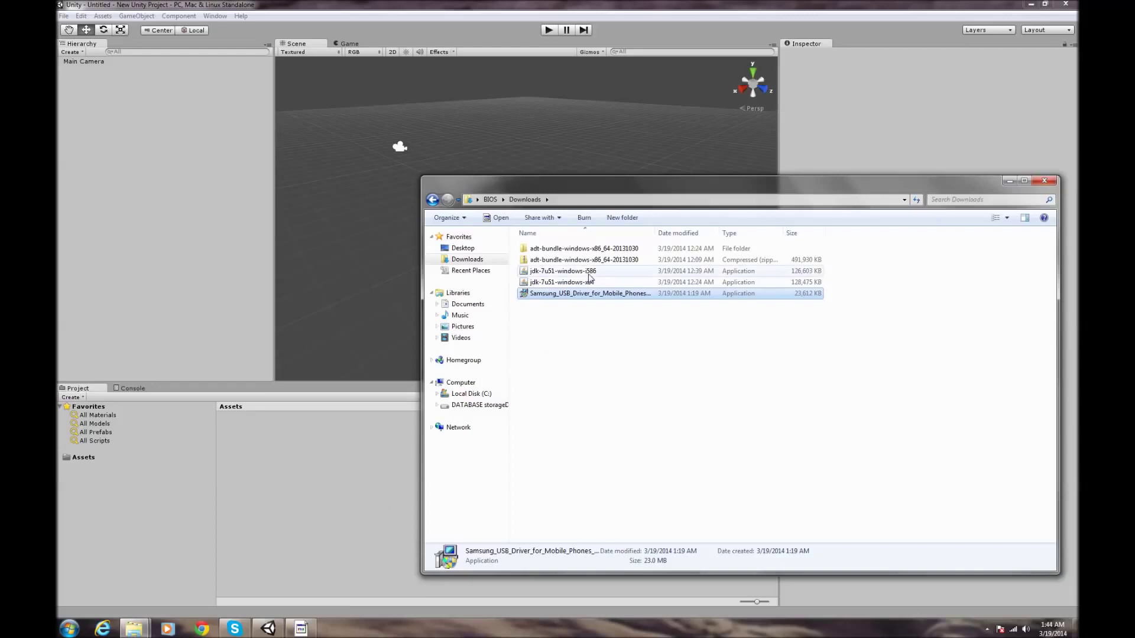
{"action": "left_click", "coordinate": [585, 281]}
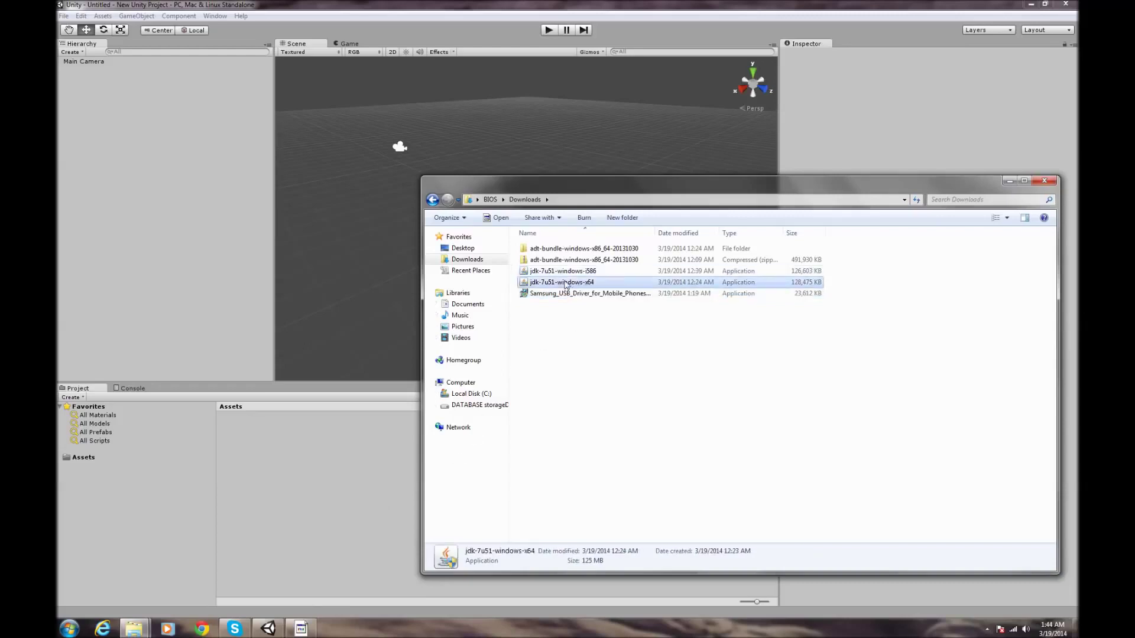
{"action": "left_click", "coordinate": [572, 272]}
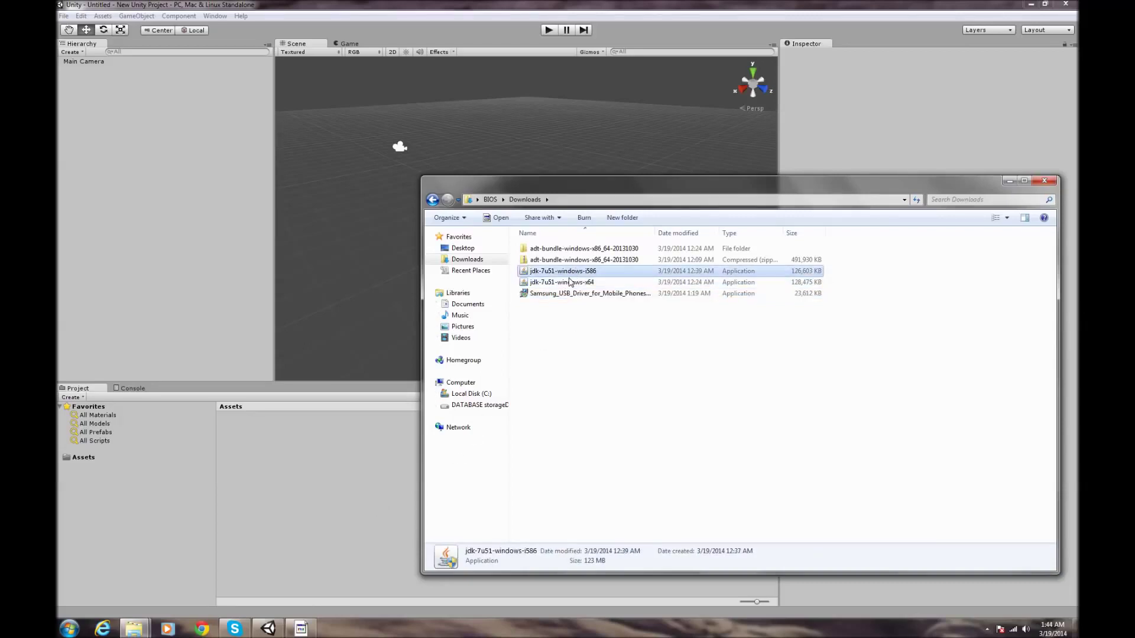
{"action": "left_click", "coordinate": [567, 282]}
{"action": "left_click", "coordinate": [573, 272]}
{"action": "left_click", "coordinate": [589, 295]}
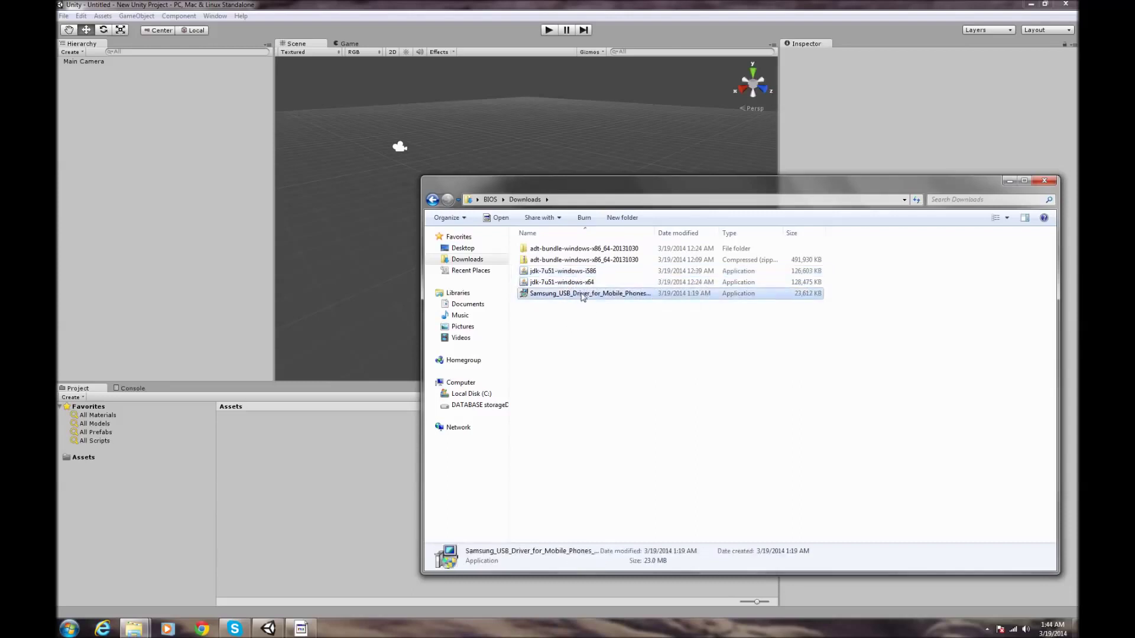
{"action": "left_click", "coordinate": [585, 260]}
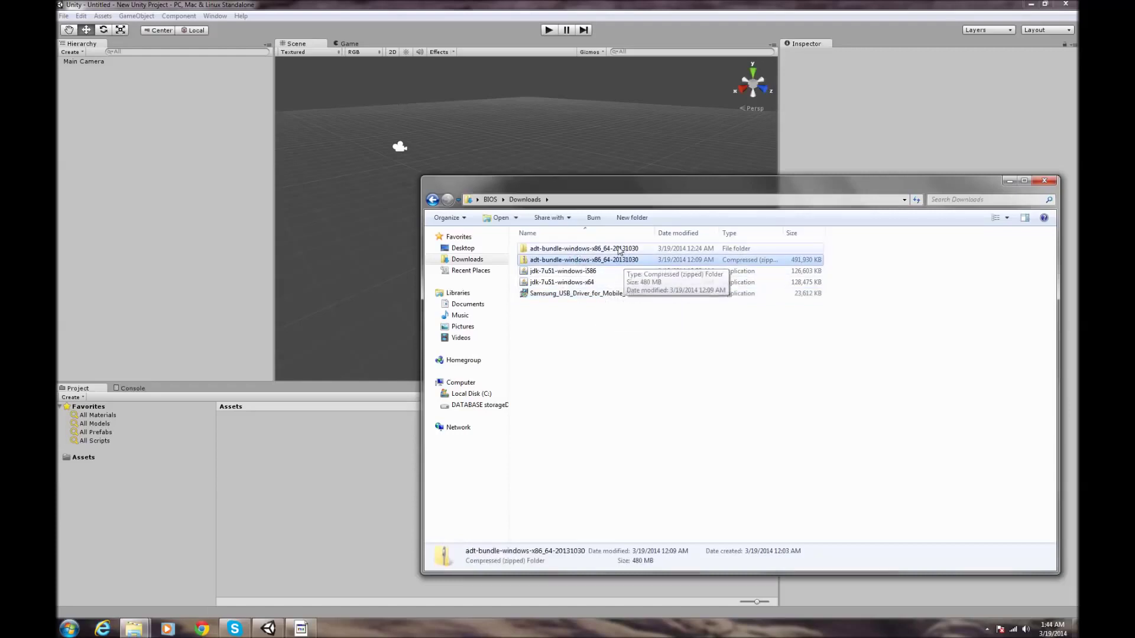
{"action": "left_click", "coordinate": [606, 250]}
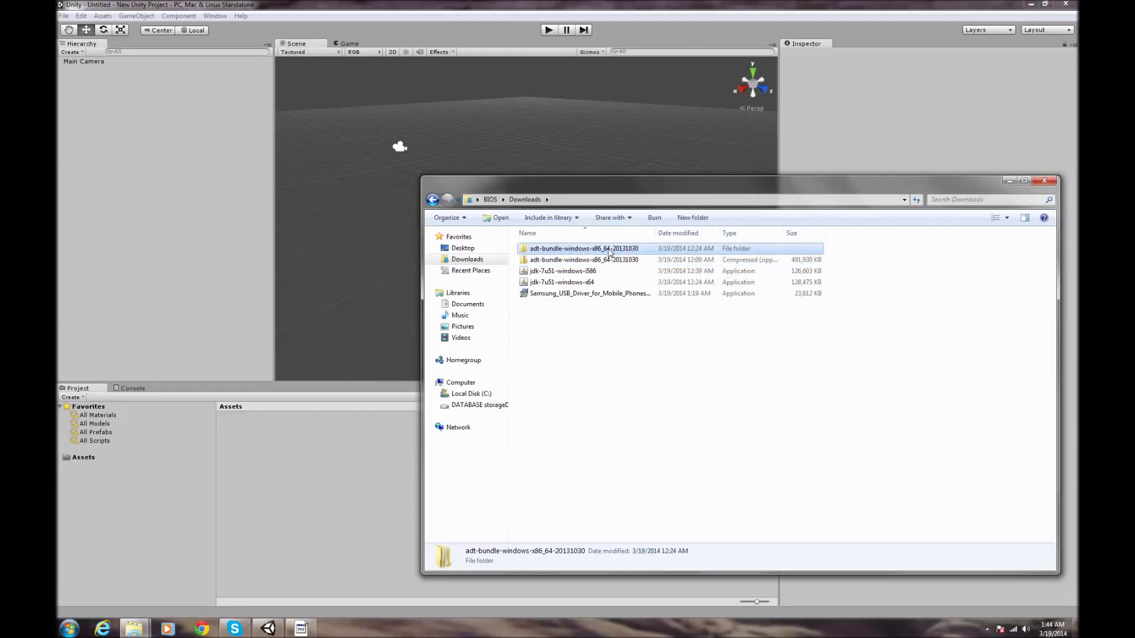
{"action": "left_click", "coordinate": [601, 252], "text": "ctrl"}
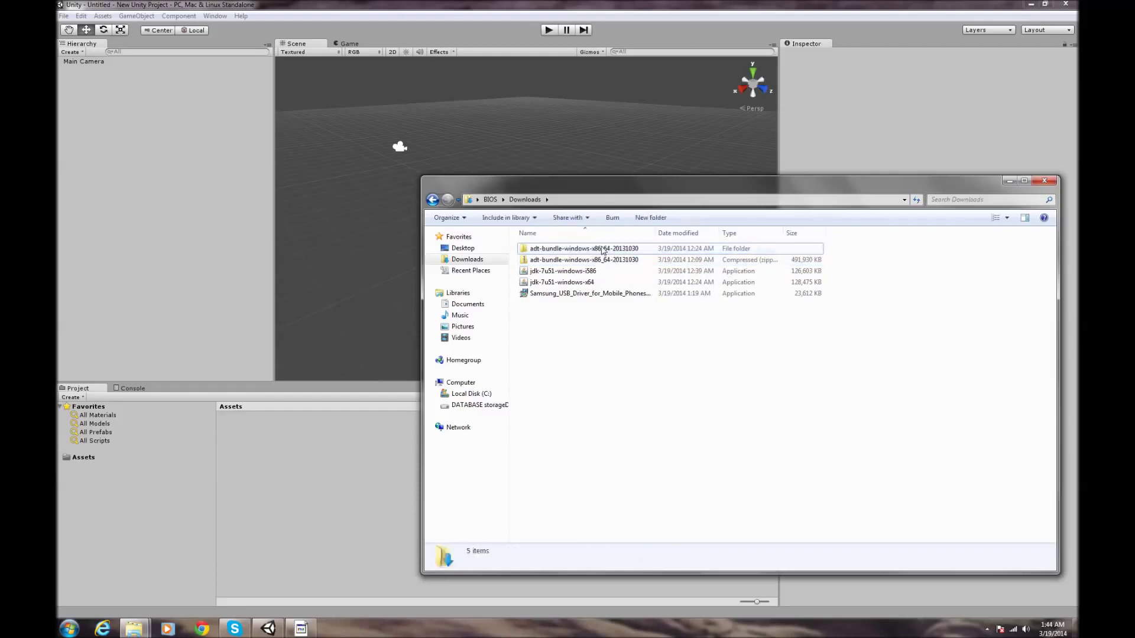
{"action": "double_click", "coordinate": [602, 250]}
{"action": "double_click", "coordinate": [602, 249]}
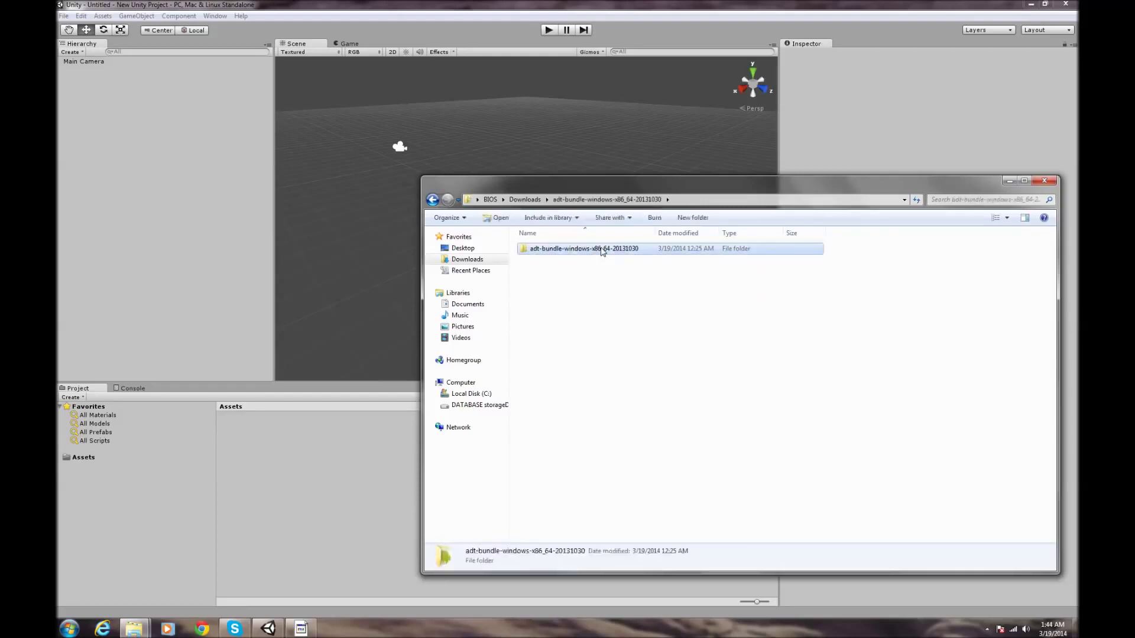
{"action": "left_click", "coordinate": [603, 260]}
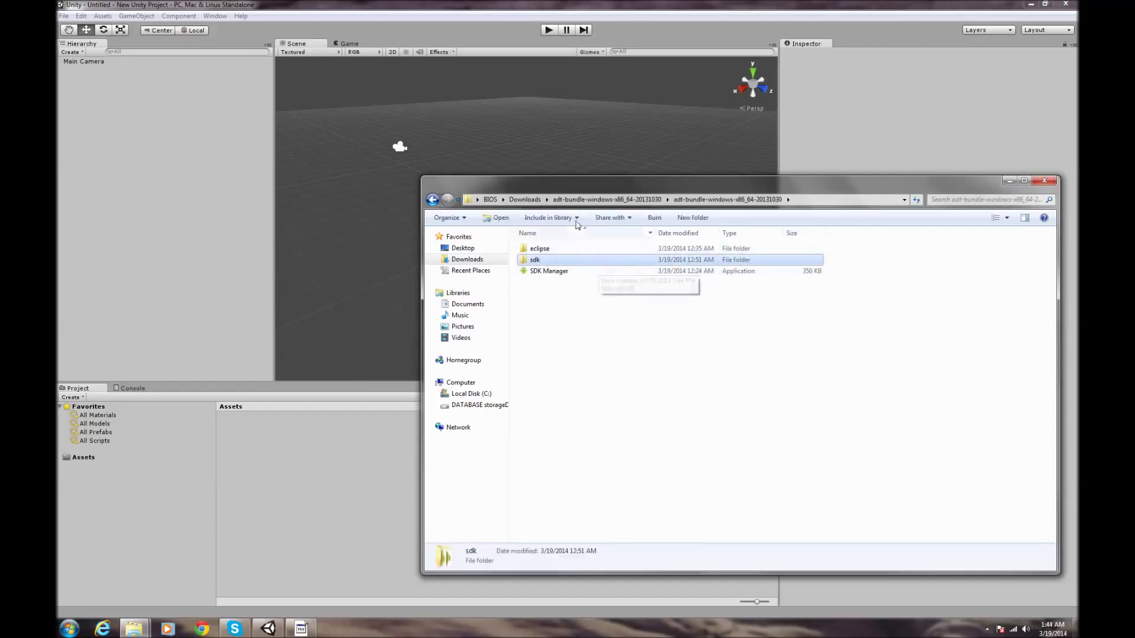
{"action": "left_click_drag", "start_coordinate": [611, 189], "coordinate": [573, 158]}
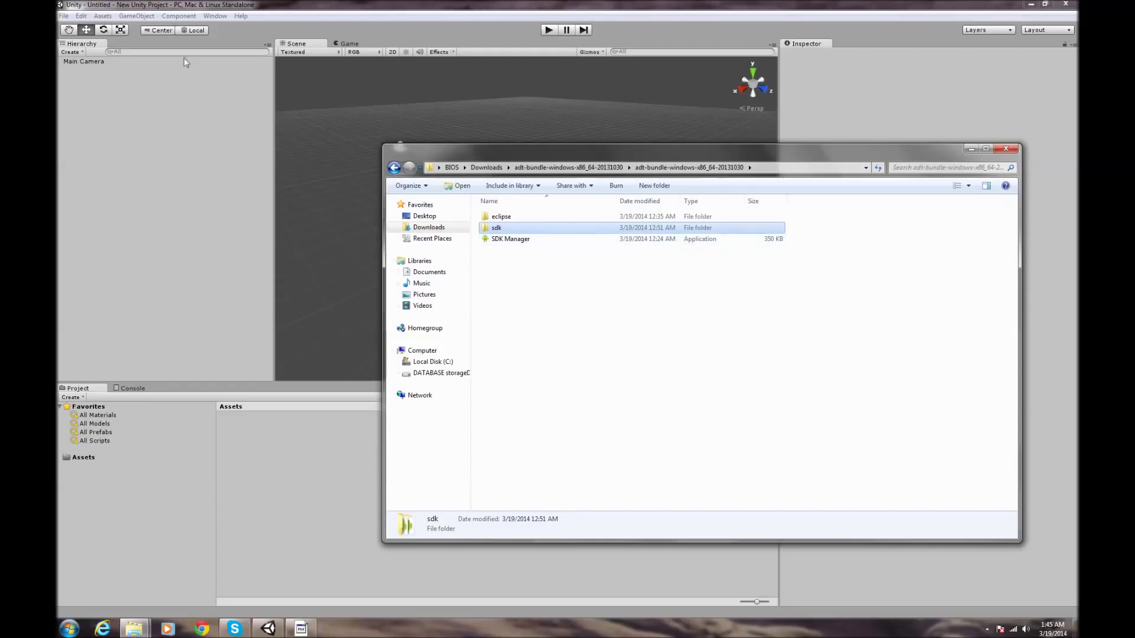
- Launch SDK Manager.exe, confirm the security prompt, and minimize its window
{"action": "double_click", "coordinate": [498, 241]}
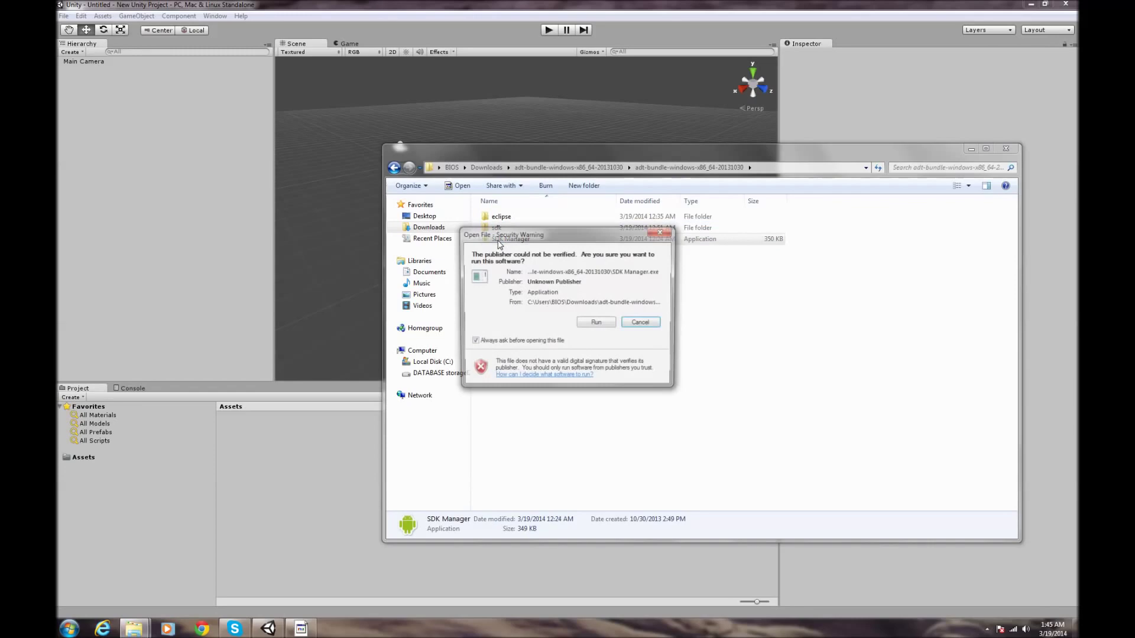
{"action": "left_click", "coordinate": [594, 324]}
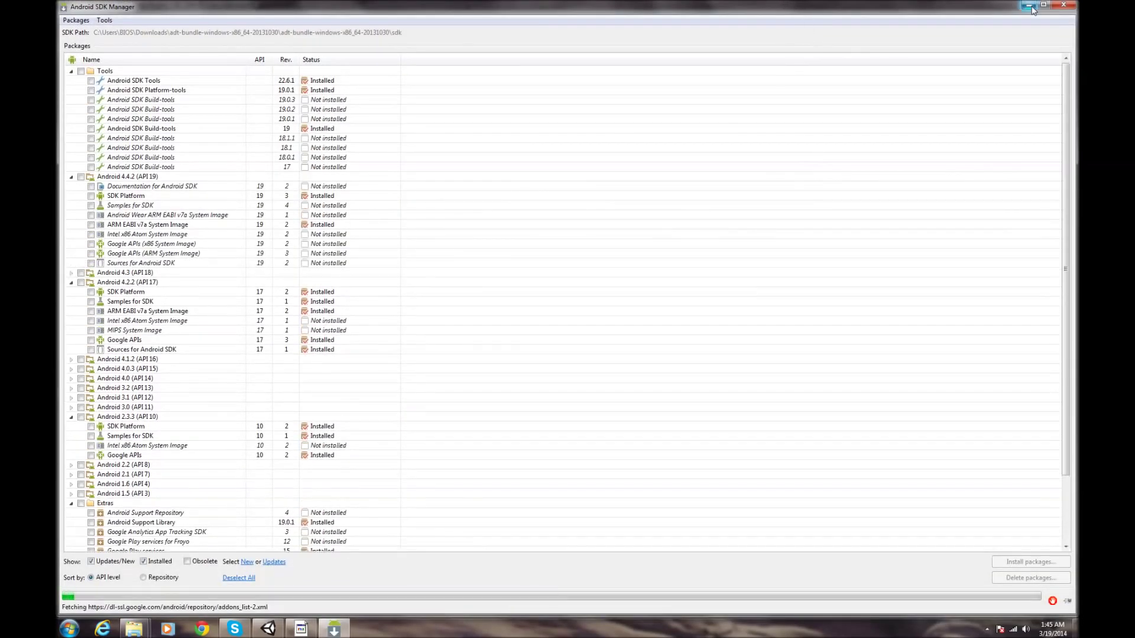
{"action": "left_click", "coordinate": [1028, 5]}
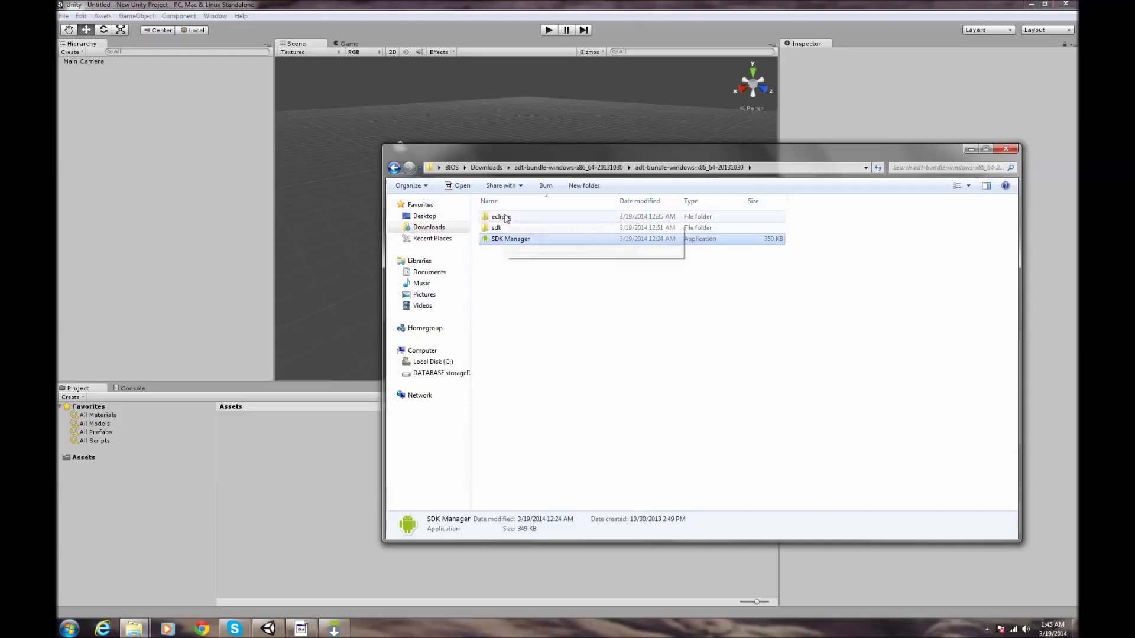
- Look inside the eclipse folder, then relaunch SDK Manager past the unverified-publisher warning
{"action": "double_click", "coordinate": [505, 217]}
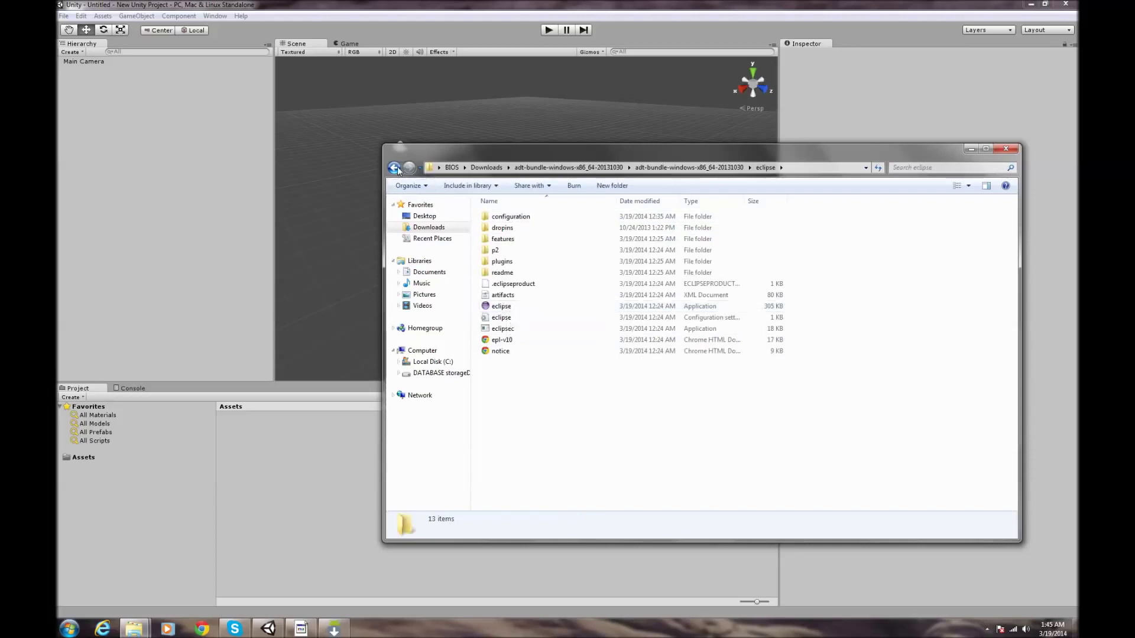
{"action": "double_click", "coordinate": [395, 168]}
{"action": "left_click", "coordinate": [409, 167]}
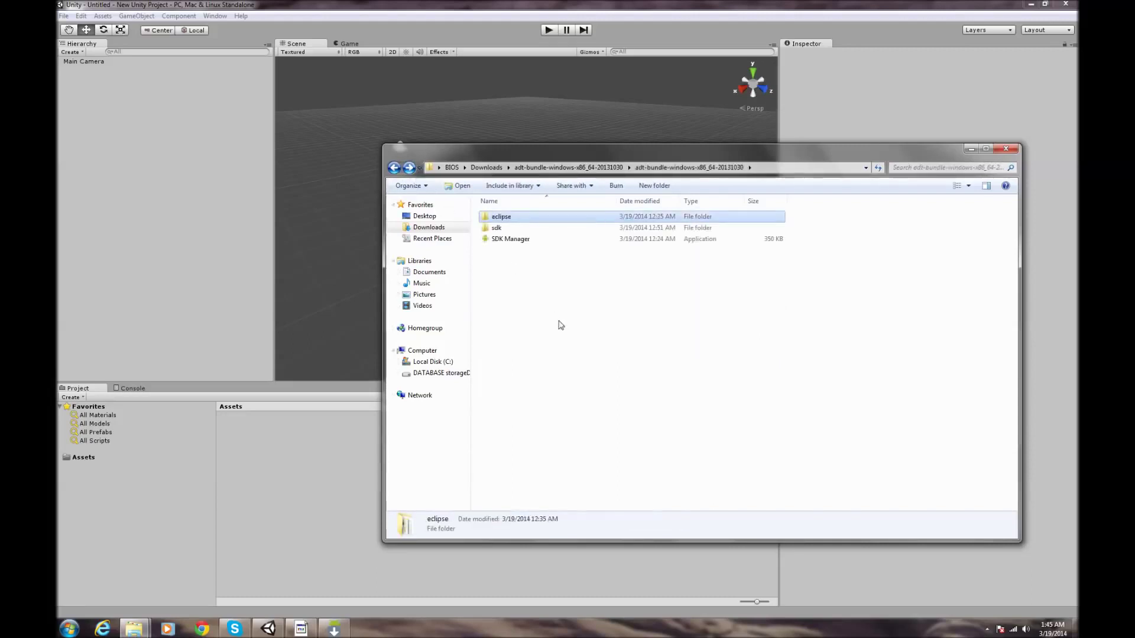
{"action": "left_click", "coordinate": [511, 240]}
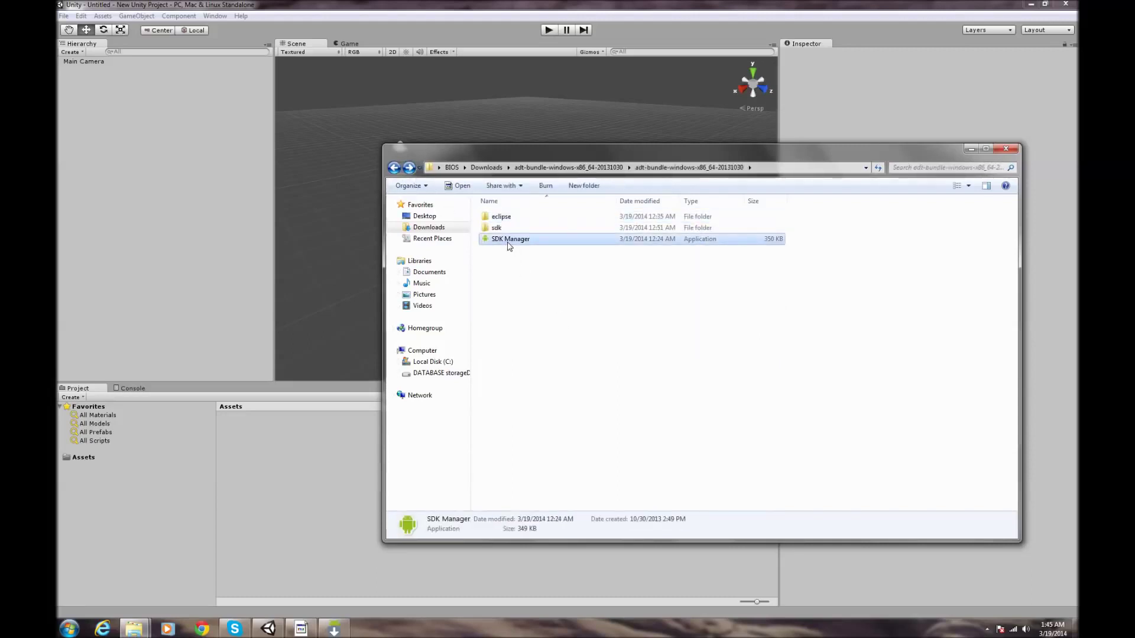
{"action": "double_click", "coordinate": [509, 243]}
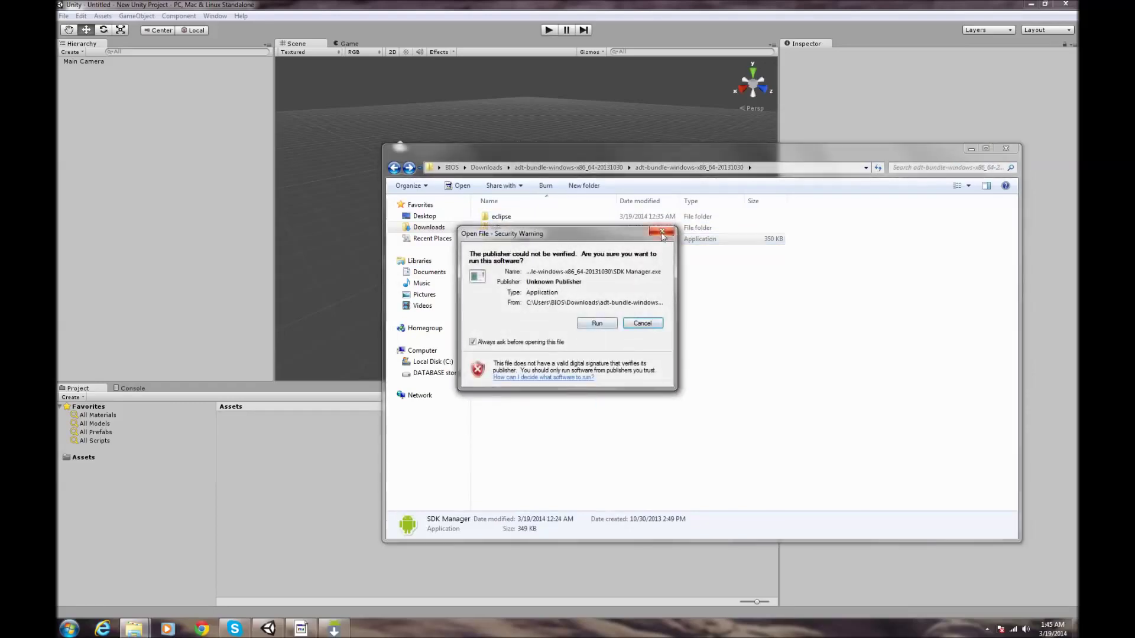
{"action": "left_click", "coordinate": [662, 233]}
{"action": "left_click", "coordinate": [334, 629]}
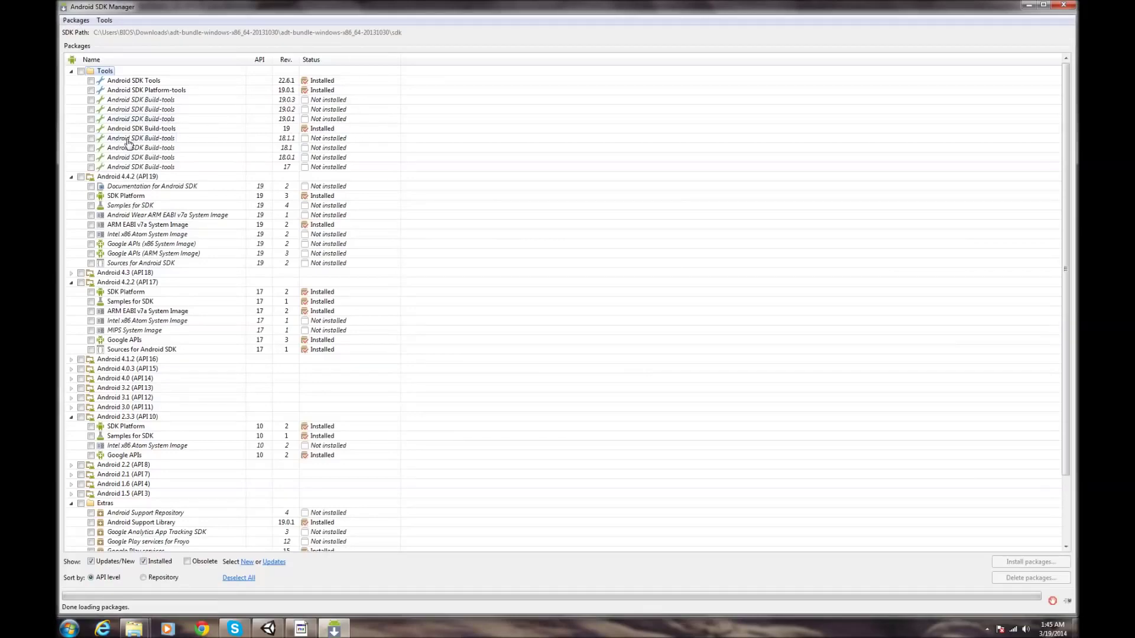
- Collapse the API 19, API 17, API 10, Extras and Tools groups, then expand Android 2.3.3 (API 10)
{"action": "left_click", "coordinate": [71, 177]}
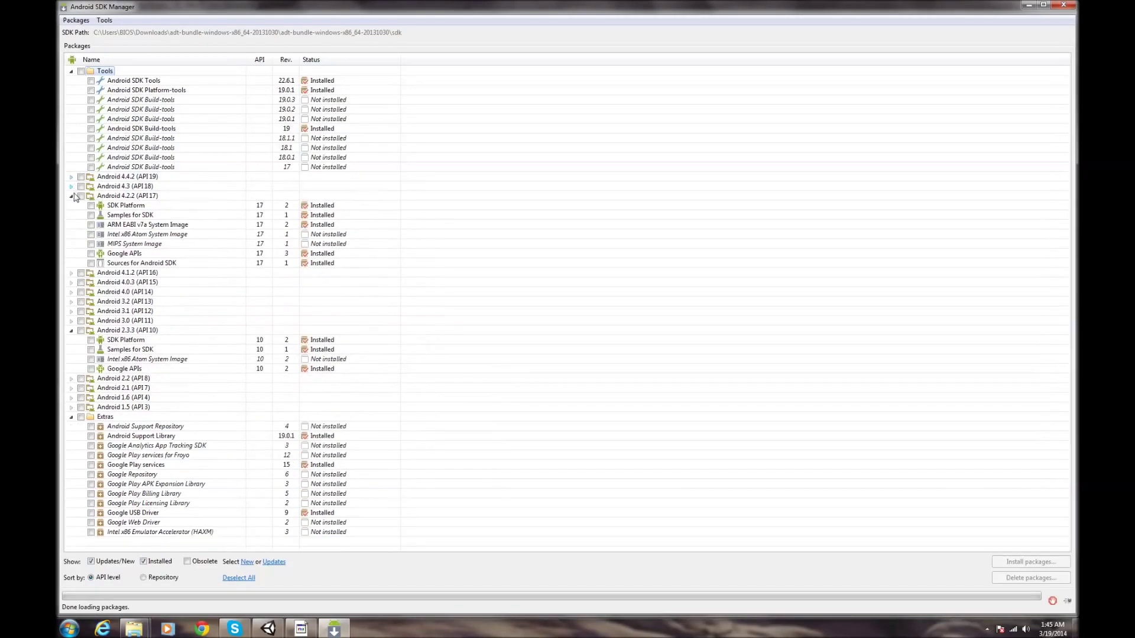
{"action": "left_click", "coordinate": [71, 196]}
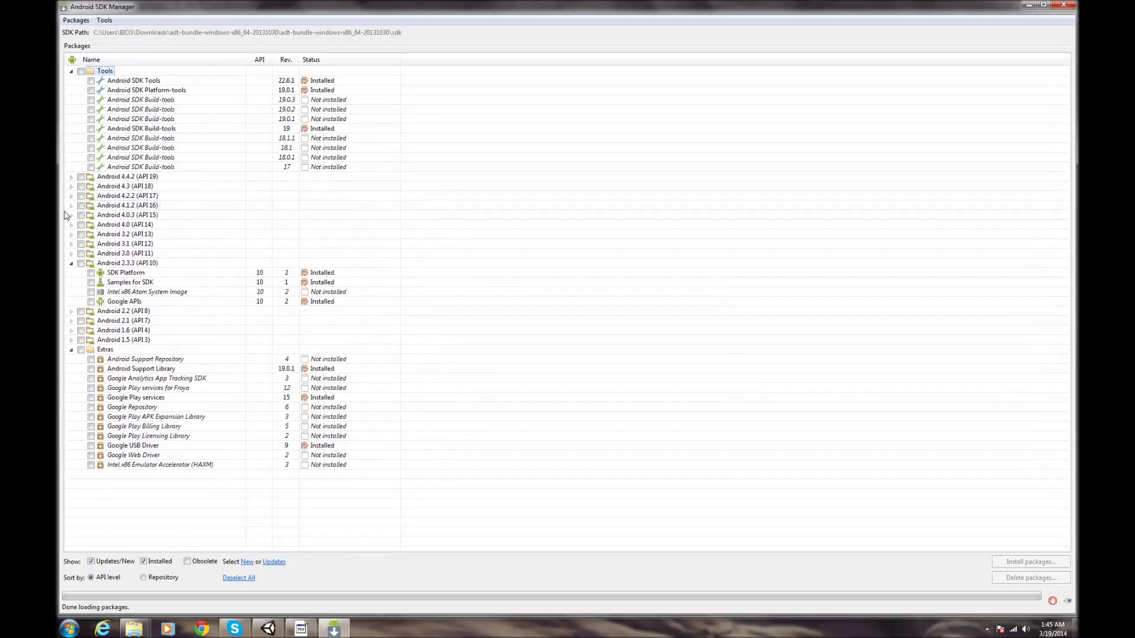
{"action": "left_click", "coordinate": [71, 263]}
{"action": "left_click", "coordinate": [71, 311]}
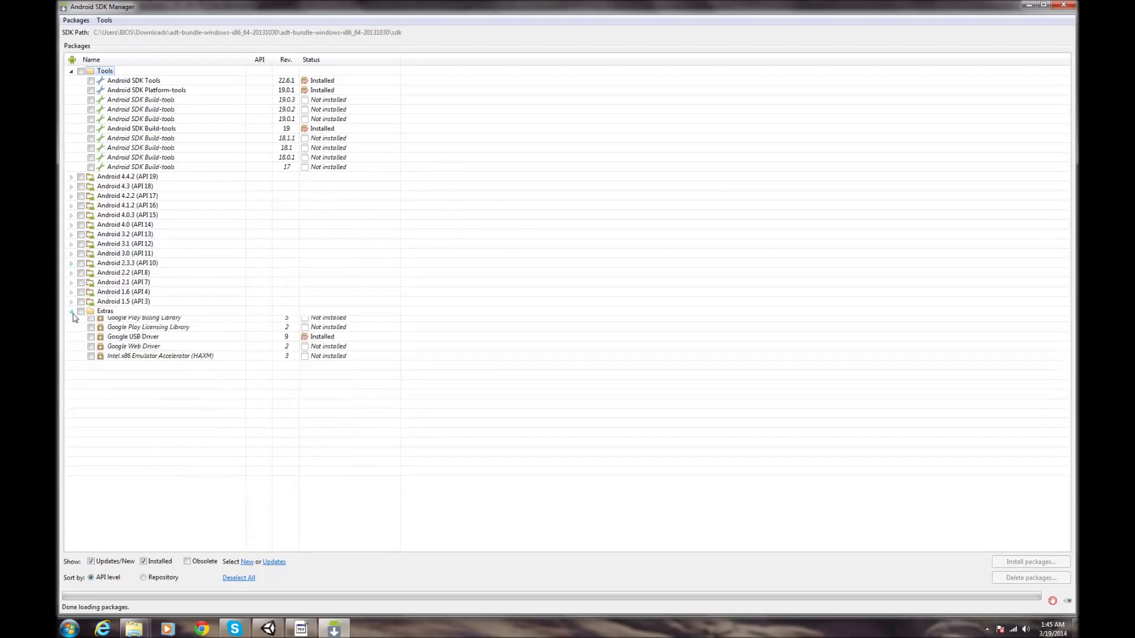
{"action": "left_click_drag", "start_coordinate": [582, 11], "coordinate": [846, 109]}
{"action": "left_click", "coordinate": [345, 169]}
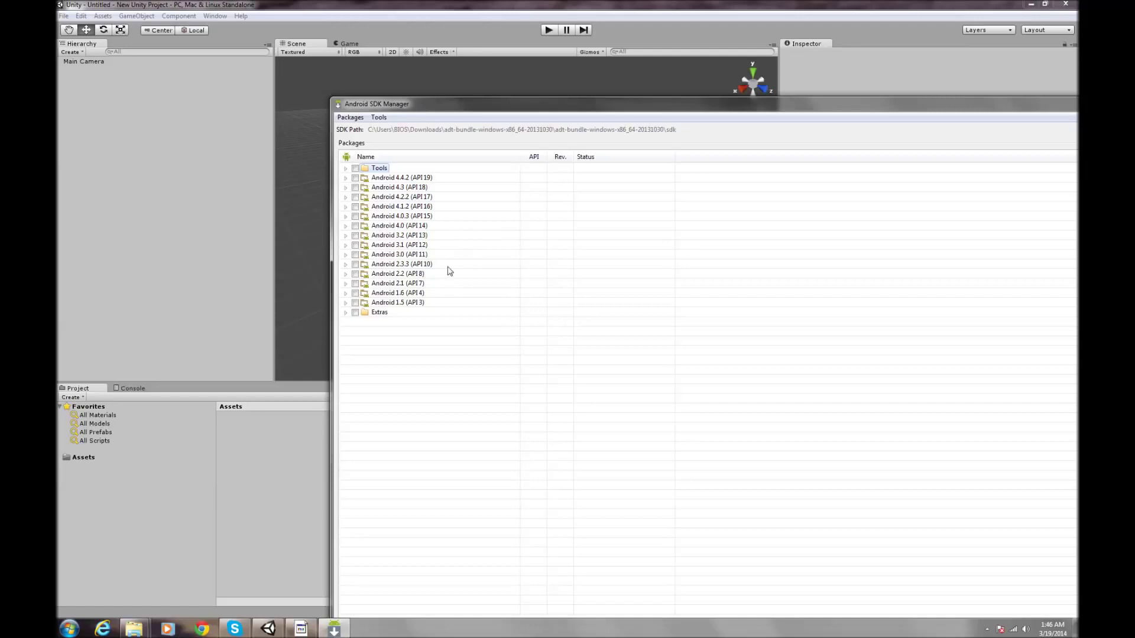
{"action": "left_click", "coordinate": [346, 265]}
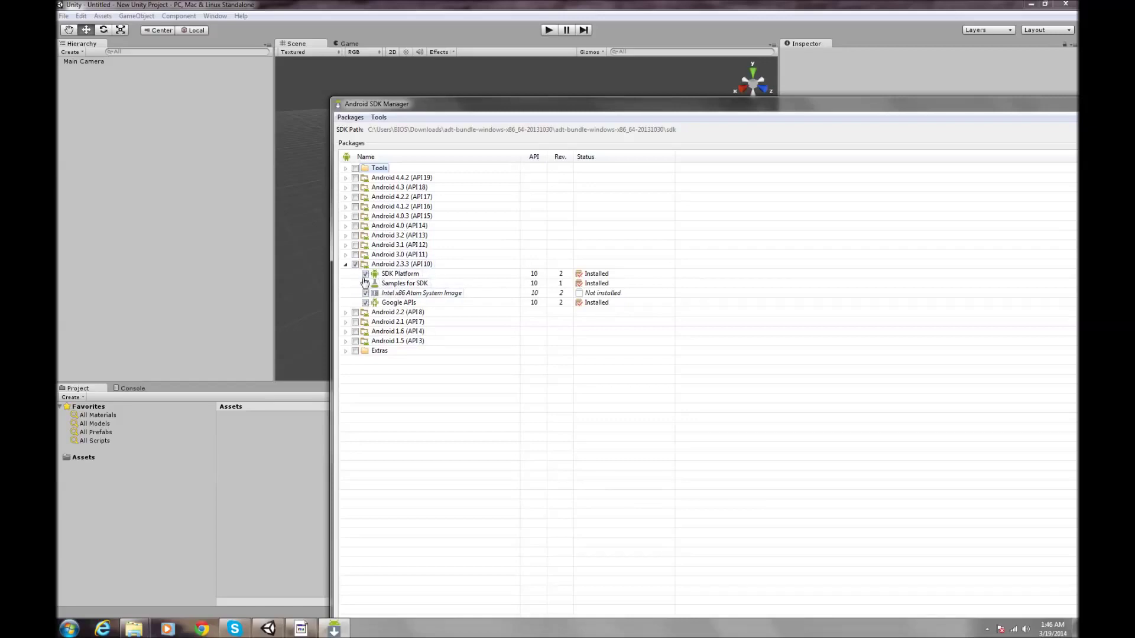
- Mark all Android 2.3.3 (API 10) packages and untick Google USB Driver under Extras
{"action": "left_click", "coordinate": [355, 264]}
{"action": "left_click_drag", "start_coordinate": [568, 103], "coordinate": [429, 158]}
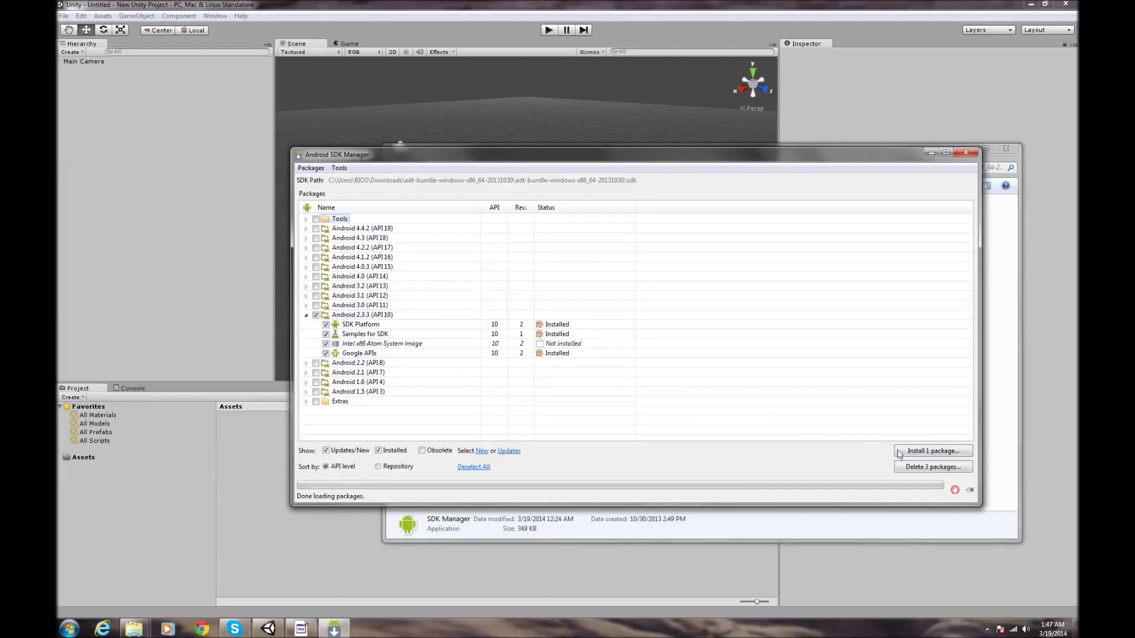
{"action": "left_click", "coordinate": [306, 317]}
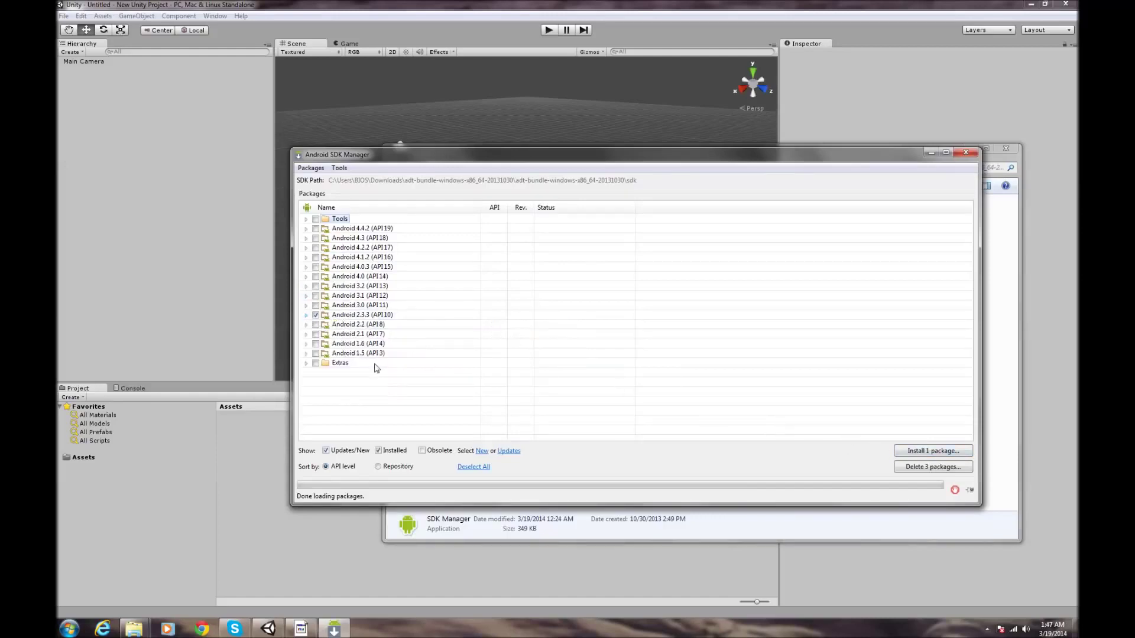
{"action": "left_click", "coordinate": [306, 364]}
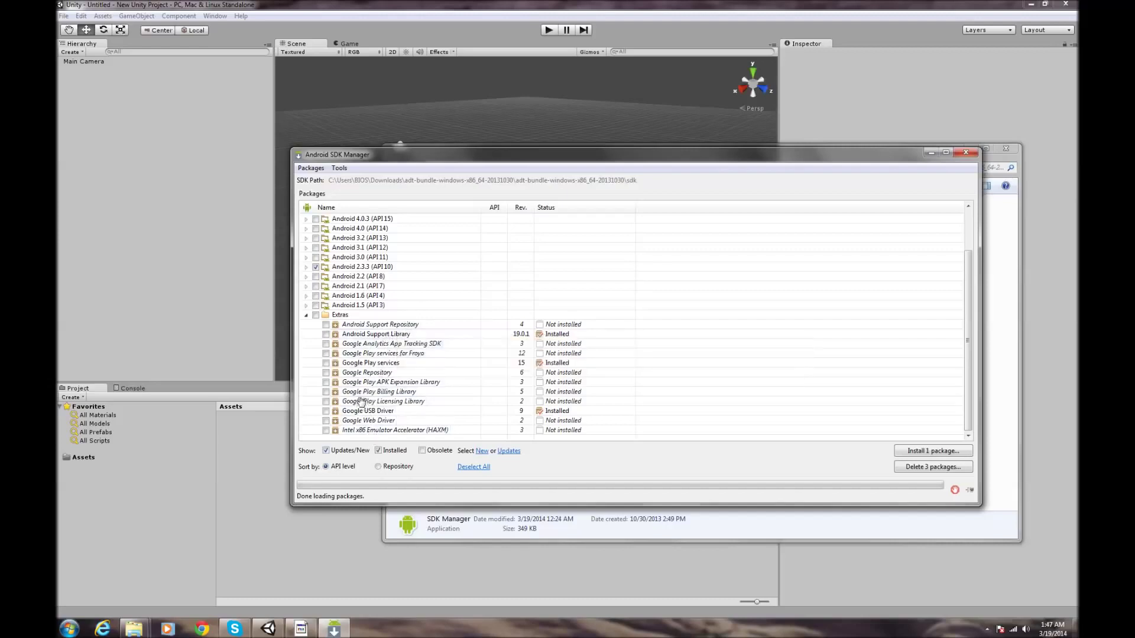
{"action": "left_click", "coordinate": [325, 411]}
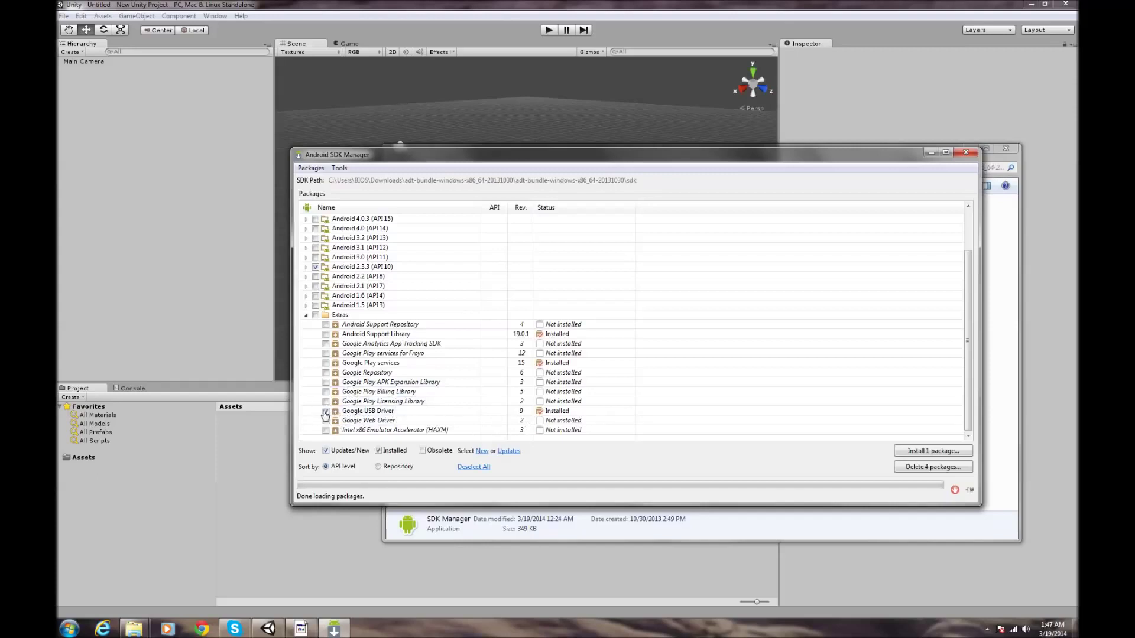
{"action": "left_click", "coordinate": [307, 316]}
- Check the entire Tools group, bringing the install queue to 8 packages
{"action": "left_click", "coordinate": [306, 220]}
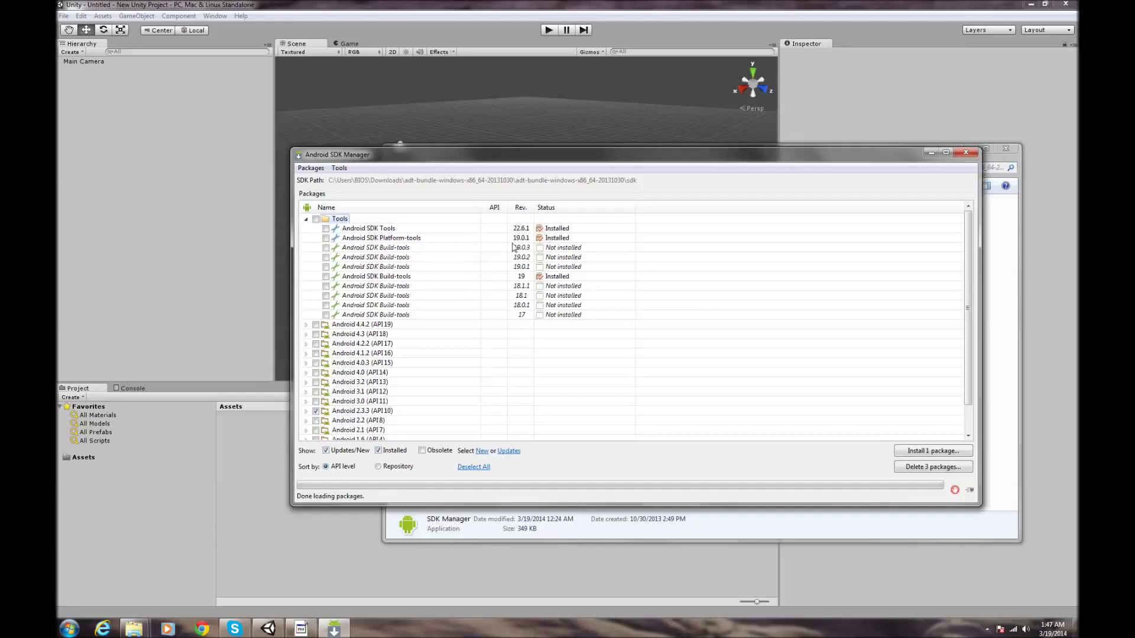
{"action": "left_click", "coordinate": [315, 220]}
{"action": "left_click", "coordinate": [306, 219]}
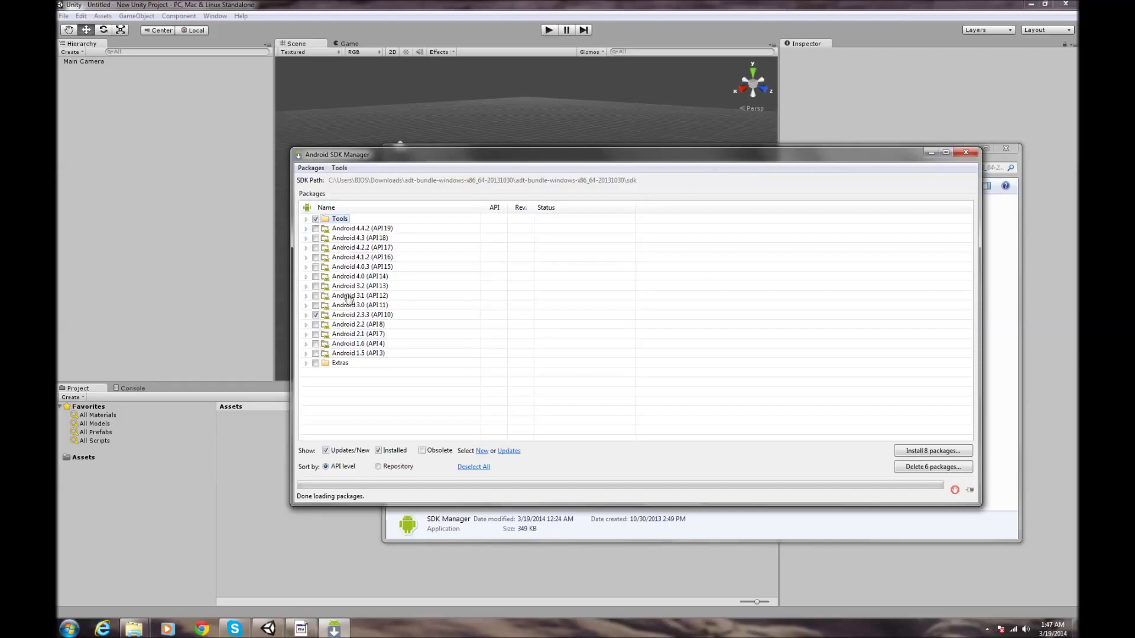
- Close Android SDK Manager and open the adt-bundle's sdk folder to list its 12 items
{"action": "left_click", "coordinate": [968, 154]}
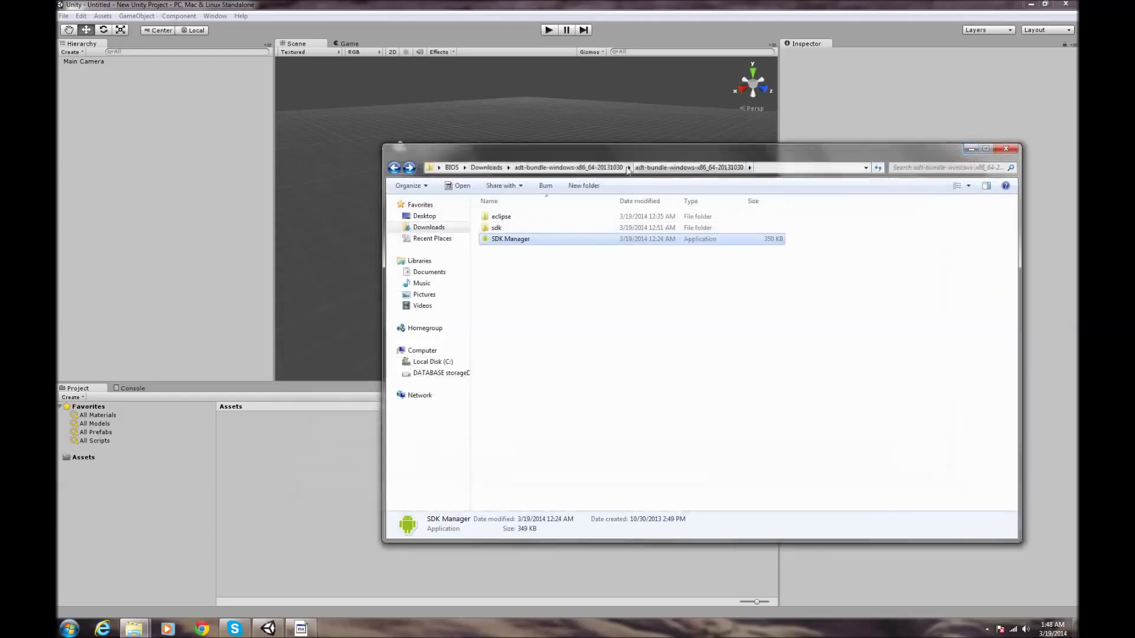
{"action": "left_click", "coordinate": [506, 232]}
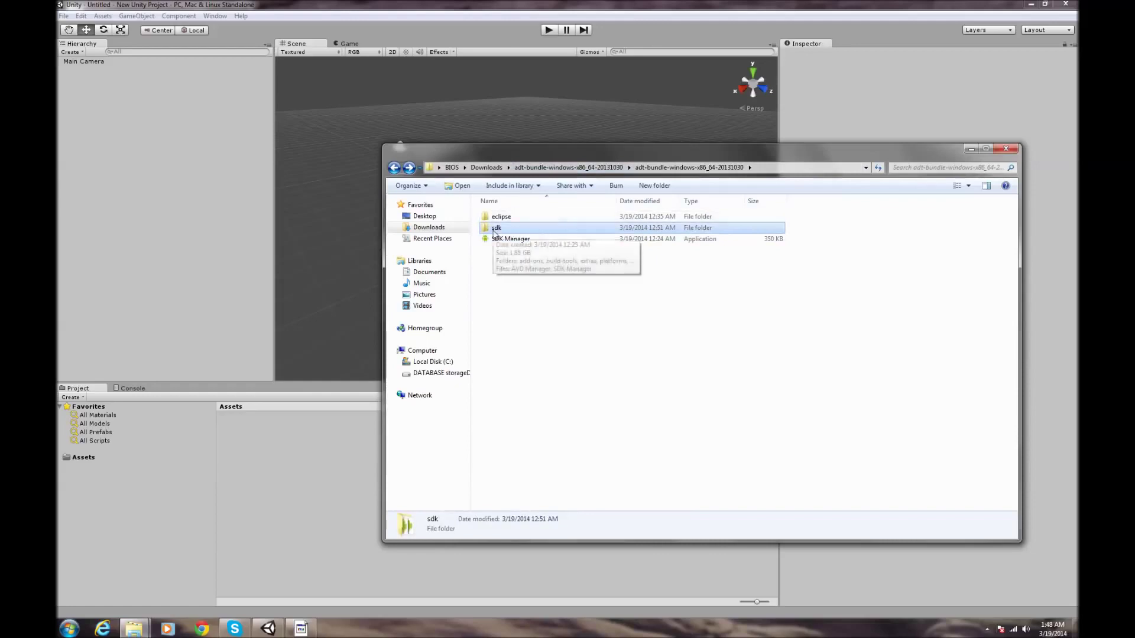
{"action": "left_click", "coordinate": [503, 239]}
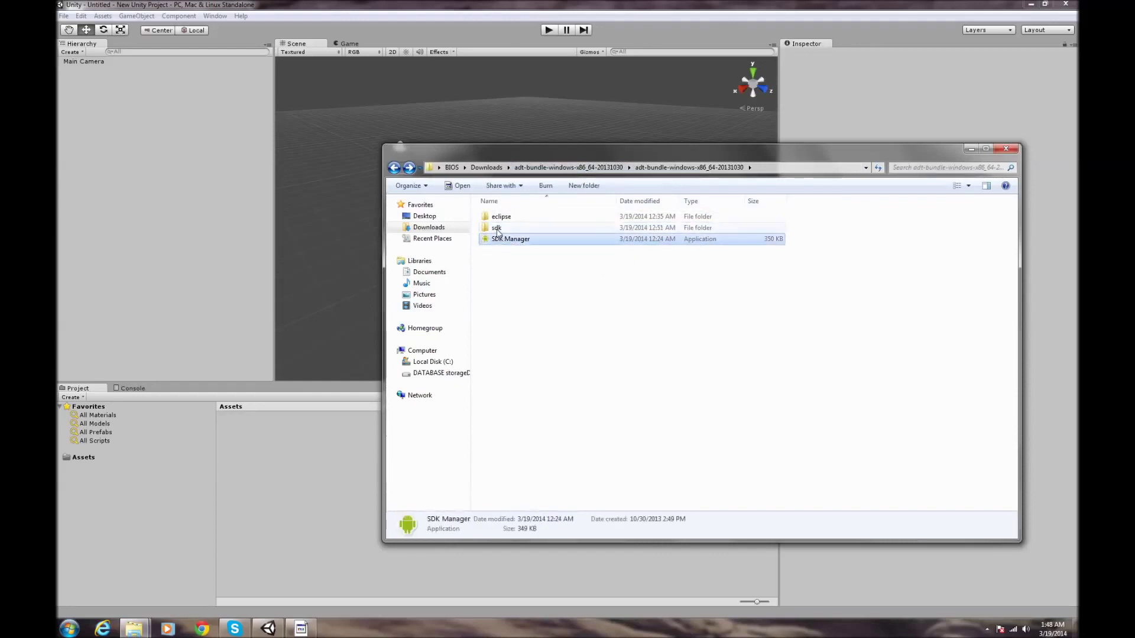
{"action": "left_click", "coordinate": [498, 231]}
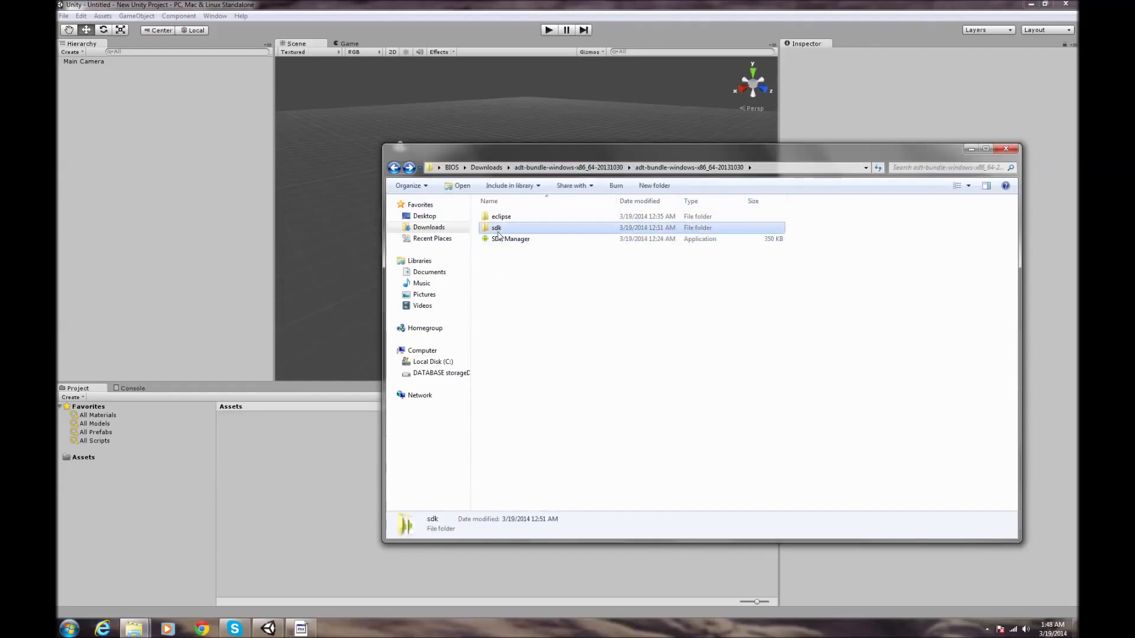
{"action": "left_click", "coordinate": [519, 296]}
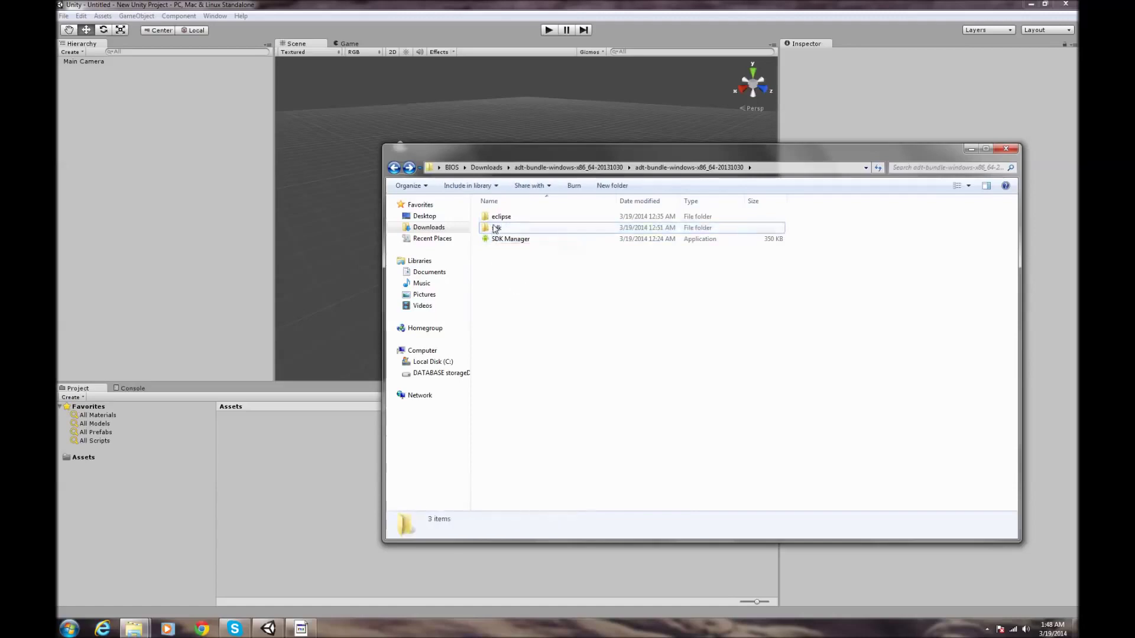
{"action": "left_click", "coordinate": [496, 228]}
{"action": "double_click", "coordinate": [500, 228]}
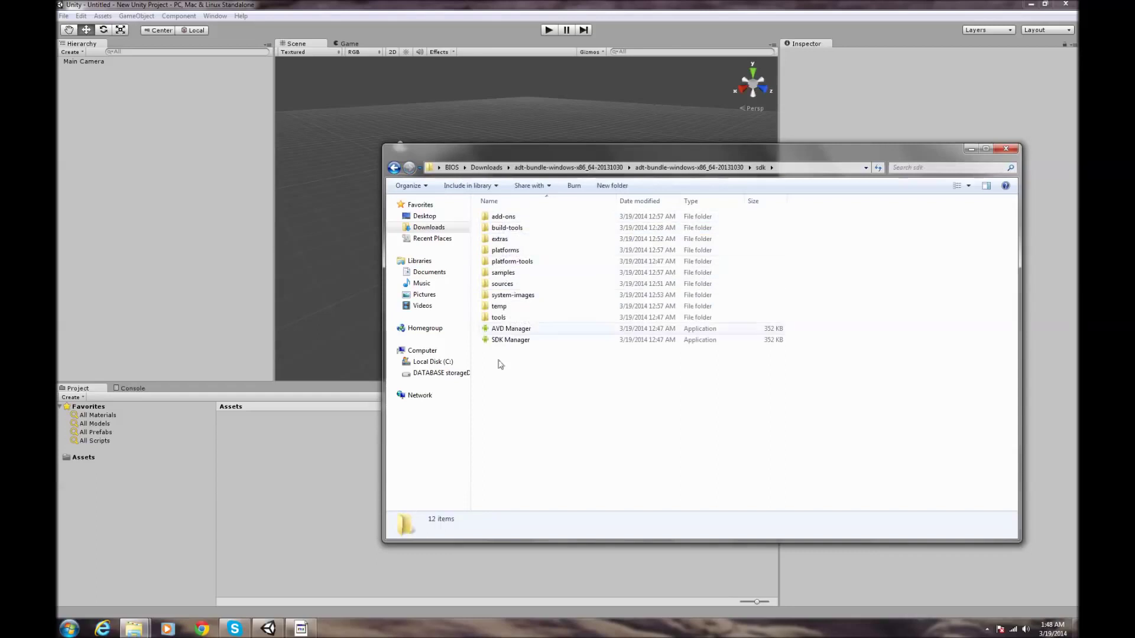
- Reopen Explorer through the Start menu's Documents library and switch to Downloads
{"action": "left_click", "coordinate": [1005, 149]}
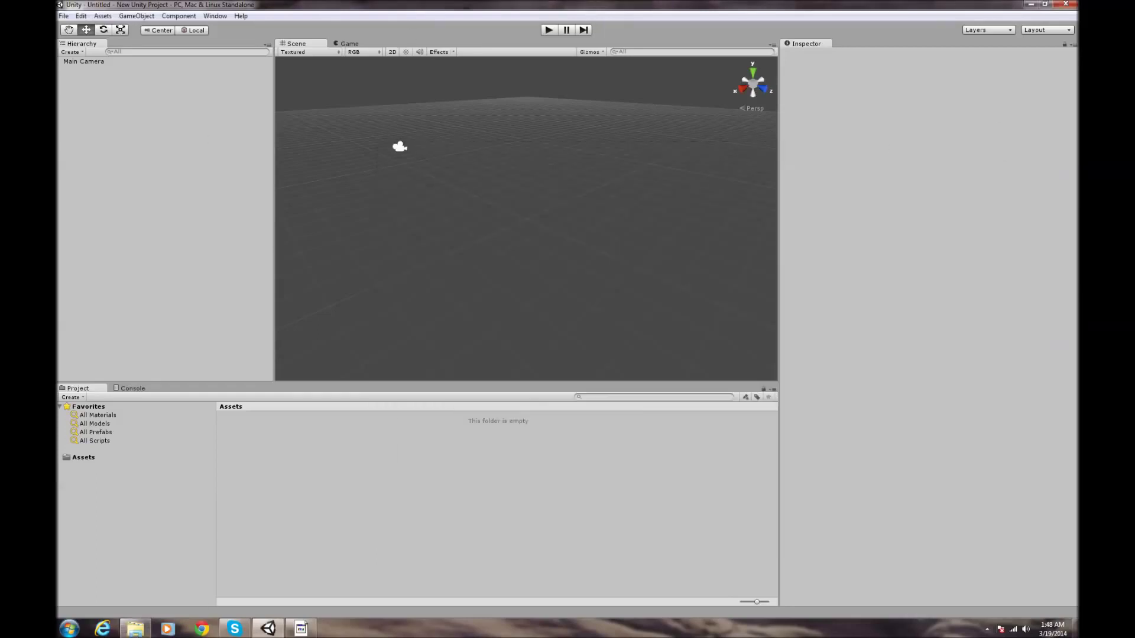
{"action": "left_click", "coordinate": [136, 628]}
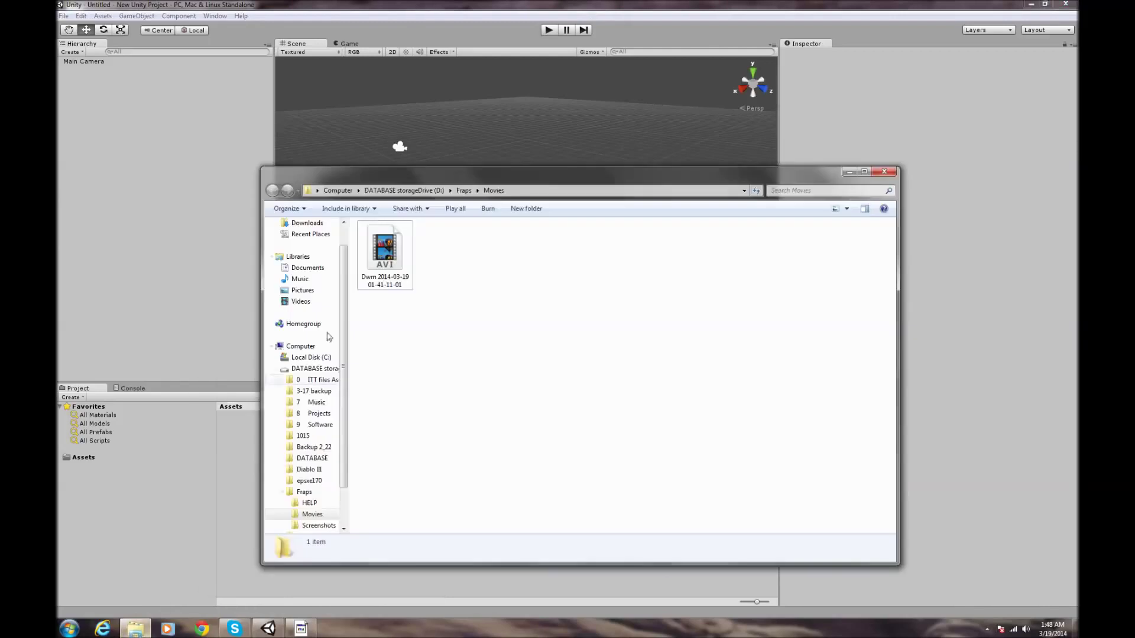
{"action": "left_click", "coordinate": [848, 172]}
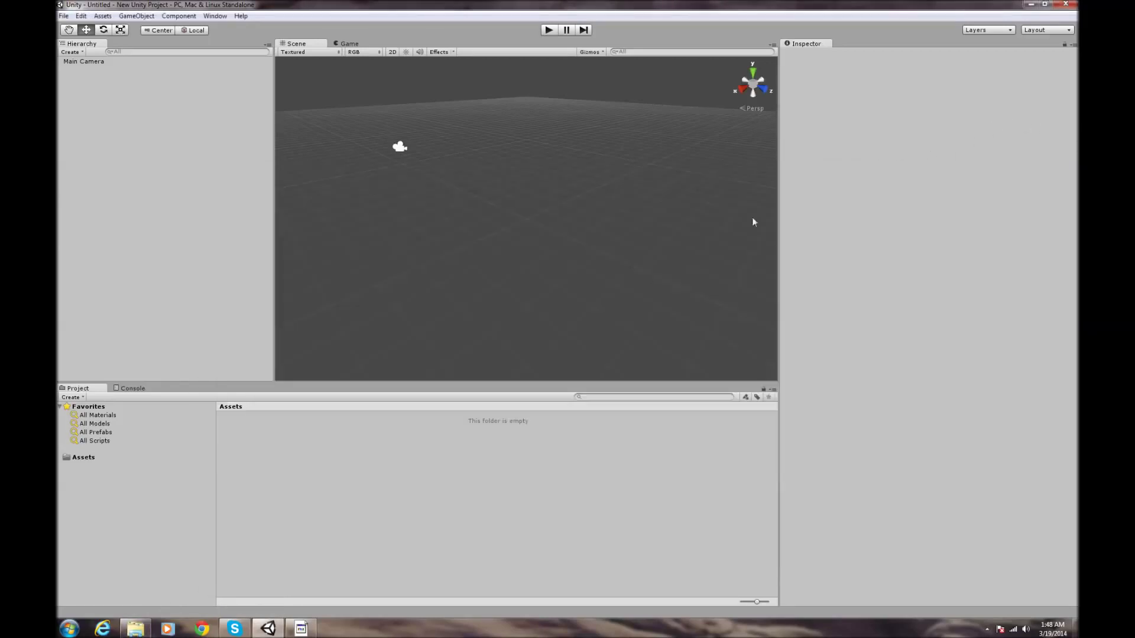
{"action": "left_click", "coordinate": [70, 628]}
{"action": "left_click", "coordinate": [217, 415]}
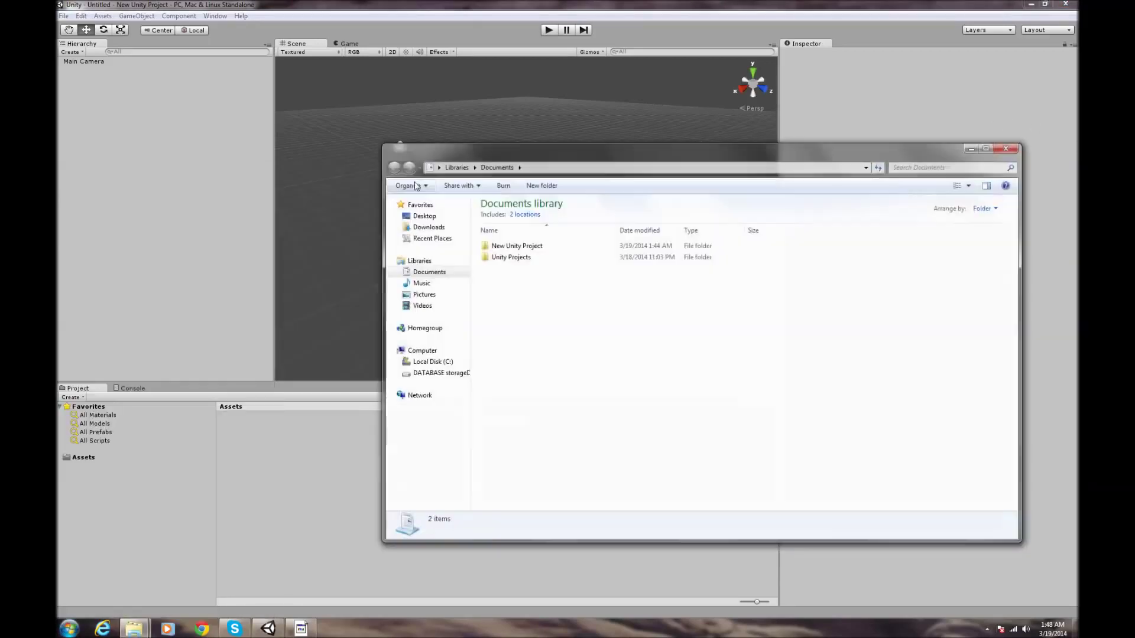
{"action": "left_click", "coordinate": [442, 230]}
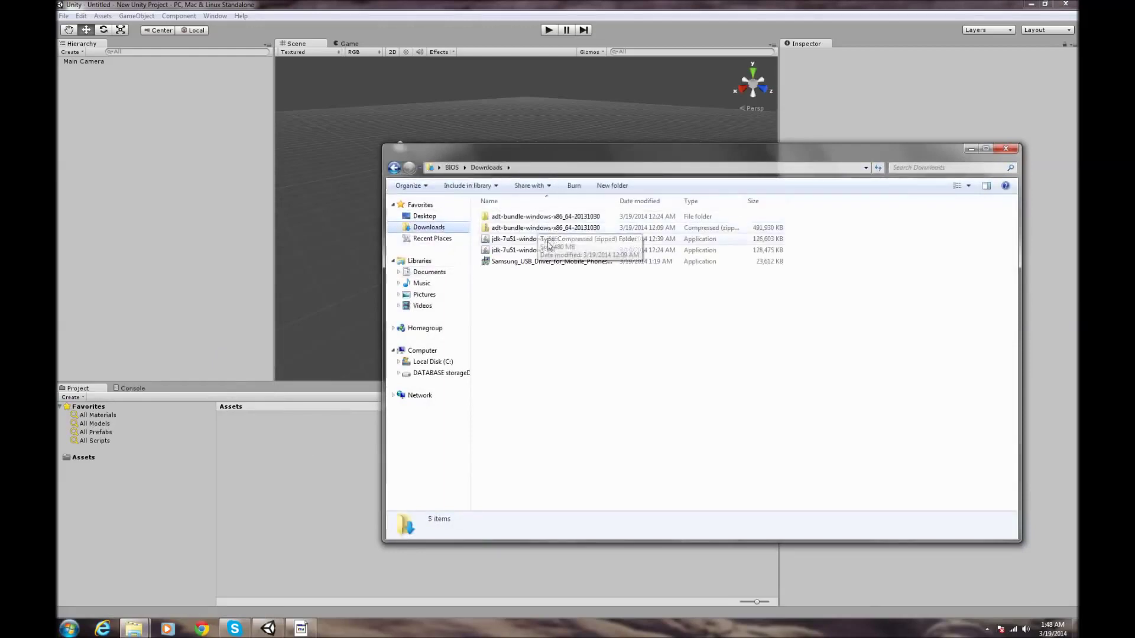
- Open adt-bundle's sdk folder, copy its path from the address bar, and minimize Explorer
{"action": "double_click", "coordinate": [561, 219]}
{"action": "double_click", "coordinate": [562, 218]}
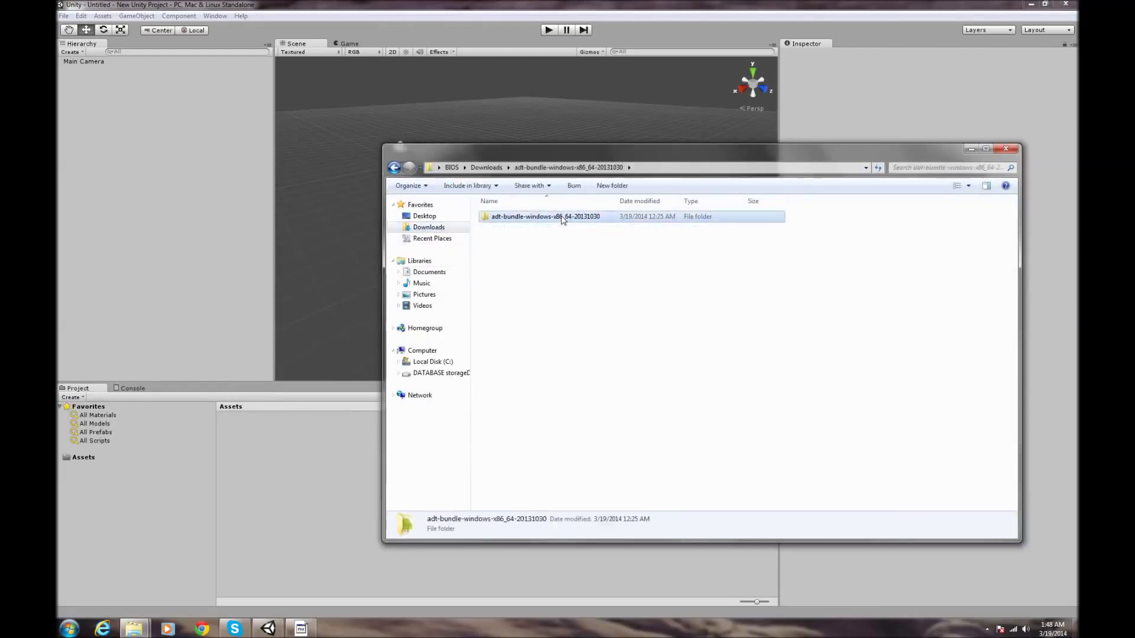
{"action": "left_click", "coordinate": [532, 218]}
{"action": "left_click", "coordinate": [497, 232]}
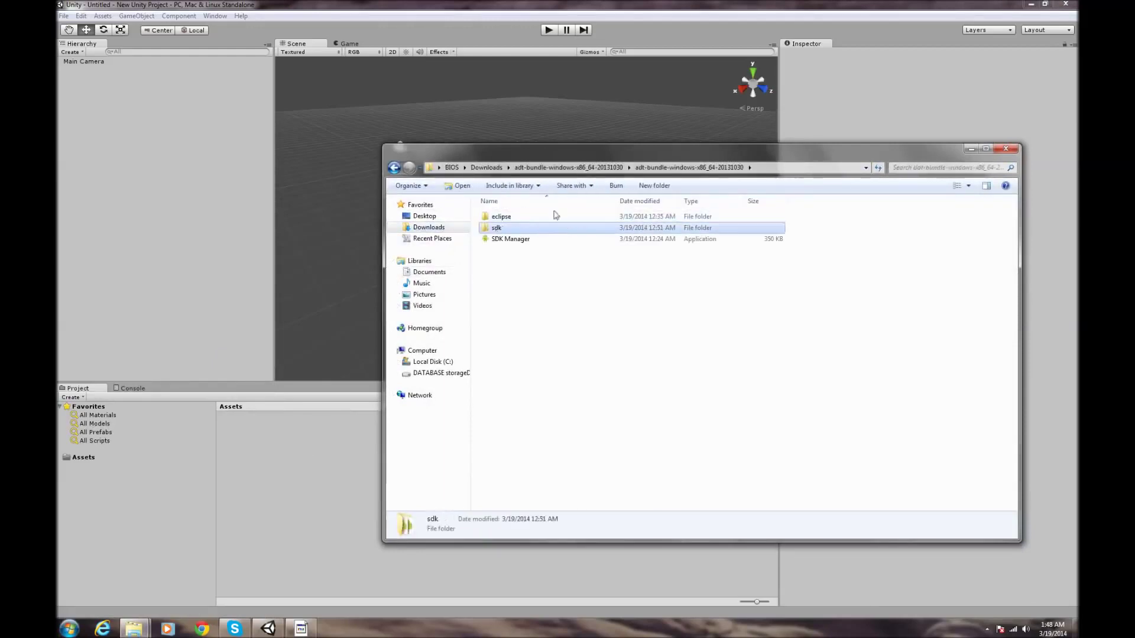
{"action": "double_click", "coordinate": [520, 228]}
{"action": "left_click", "coordinate": [805, 165]}
{"action": "right_click", "coordinate": [816, 168]}
{"action": "left_click", "coordinate": [841, 204]}
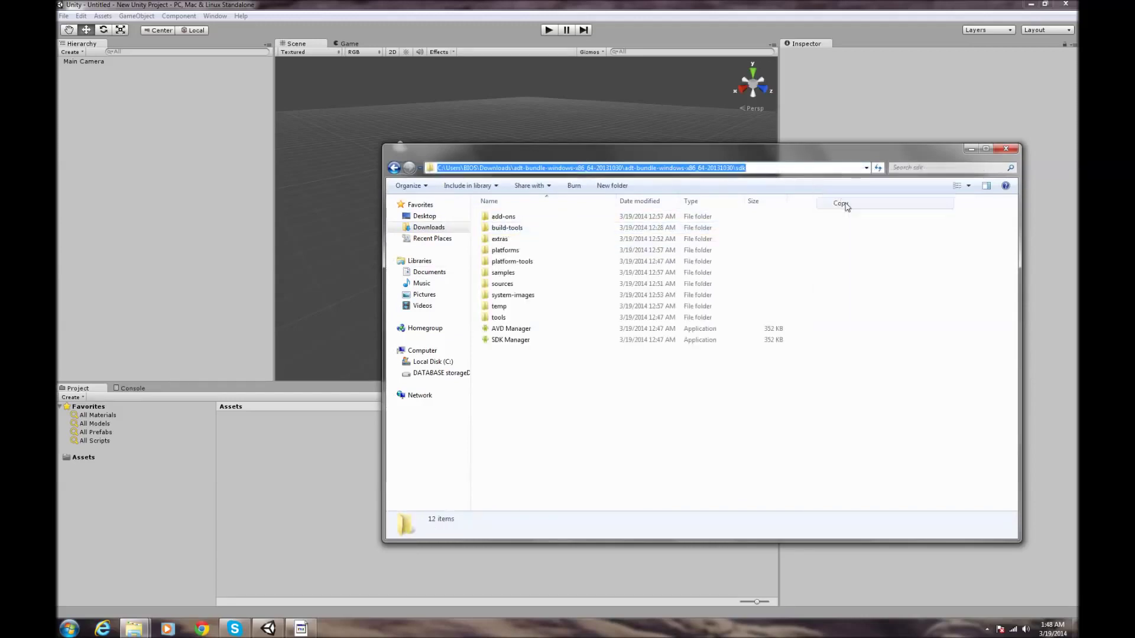
{"action": "left_click", "coordinate": [971, 148]}
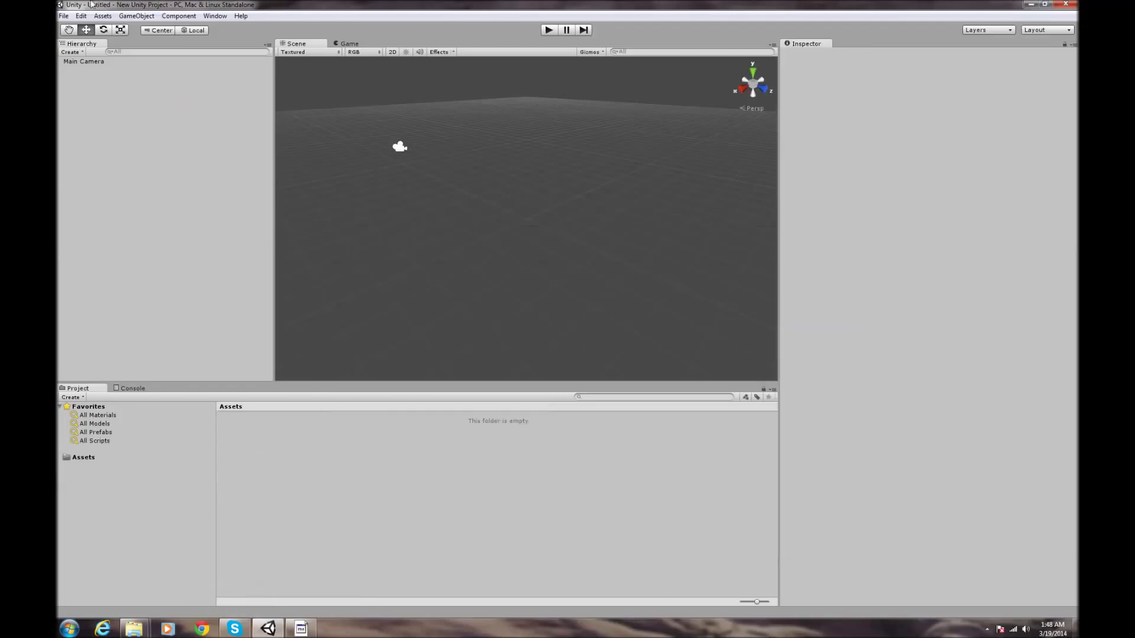
{"action": "left_click", "coordinate": [80, 15]}
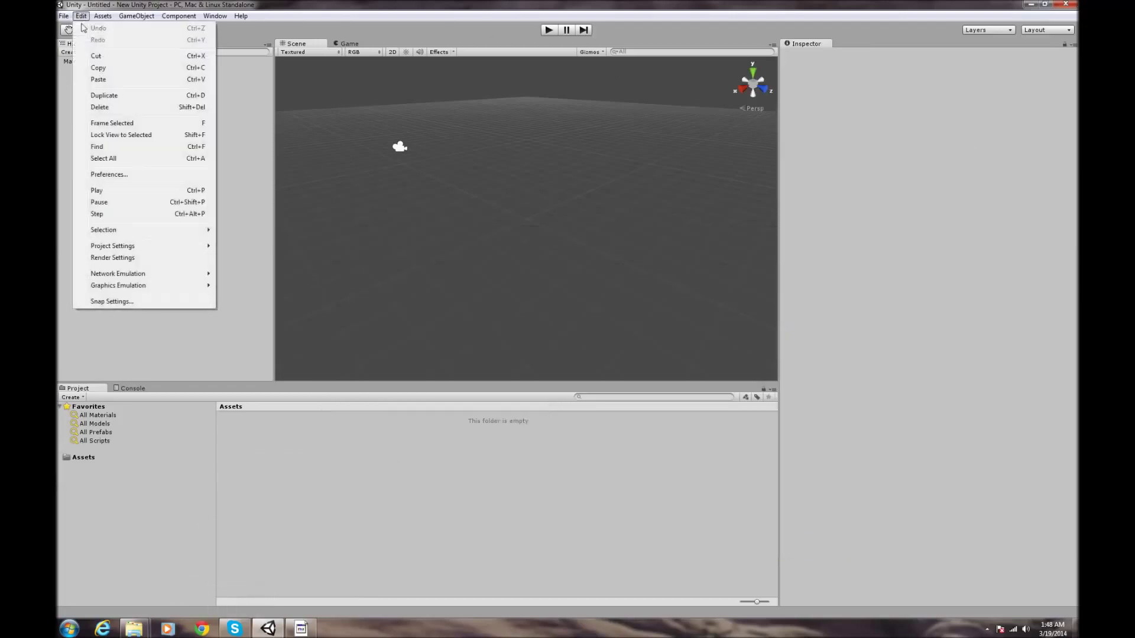
{"action": "left_click", "coordinate": [113, 174]}
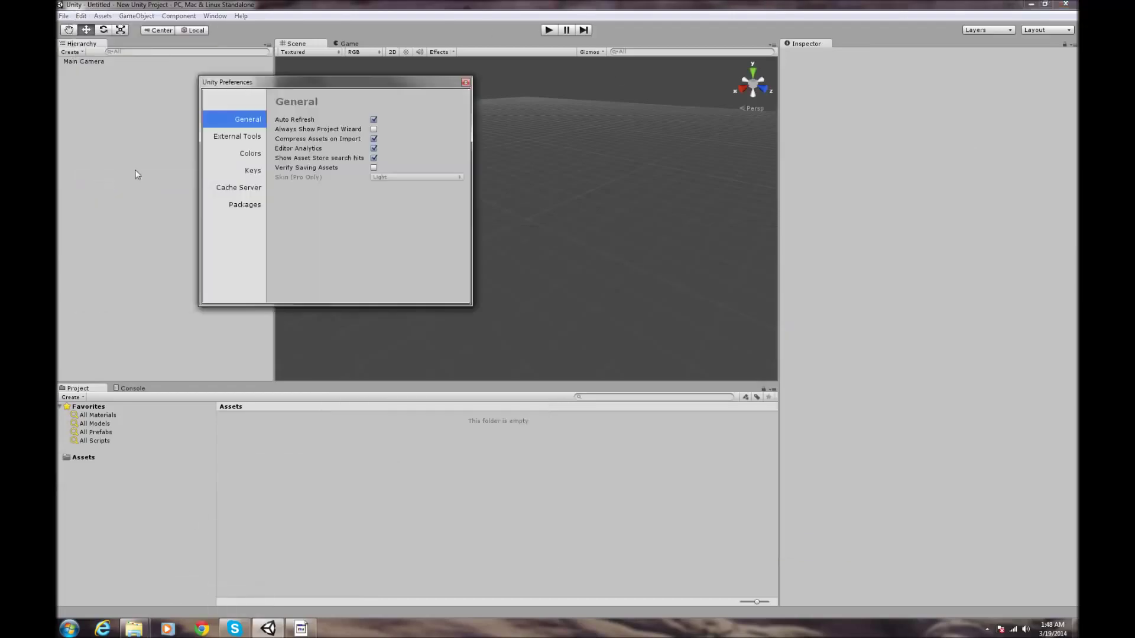
{"action": "left_click", "coordinate": [248, 137]}
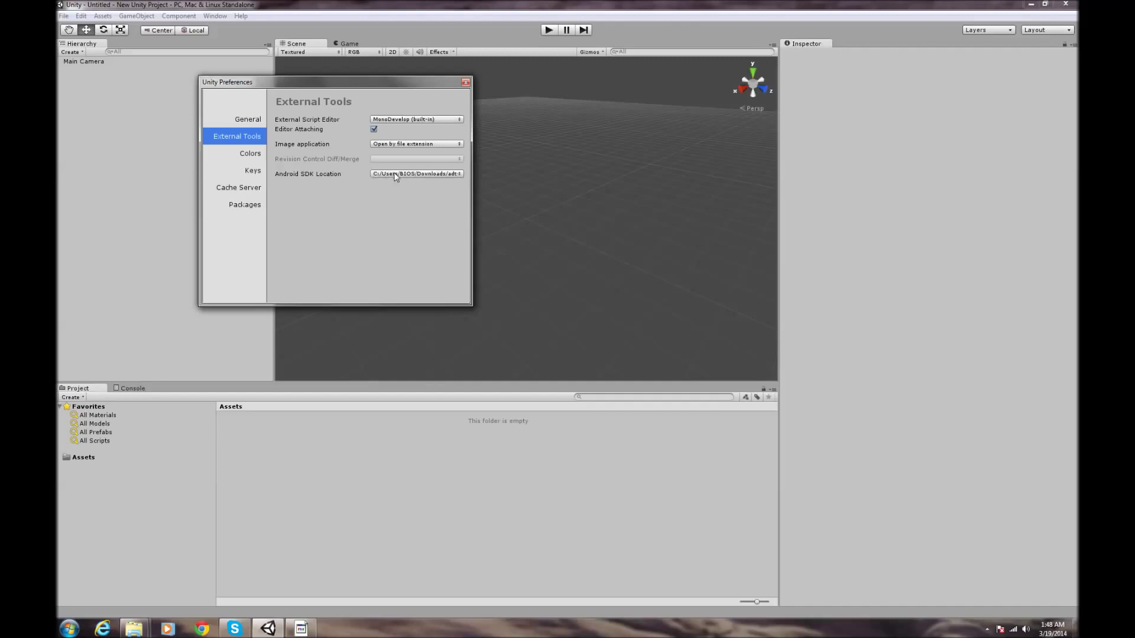
{"action": "left_click", "coordinate": [426, 173]}
{"action": "left_click", "coordinate": [408, 46]}
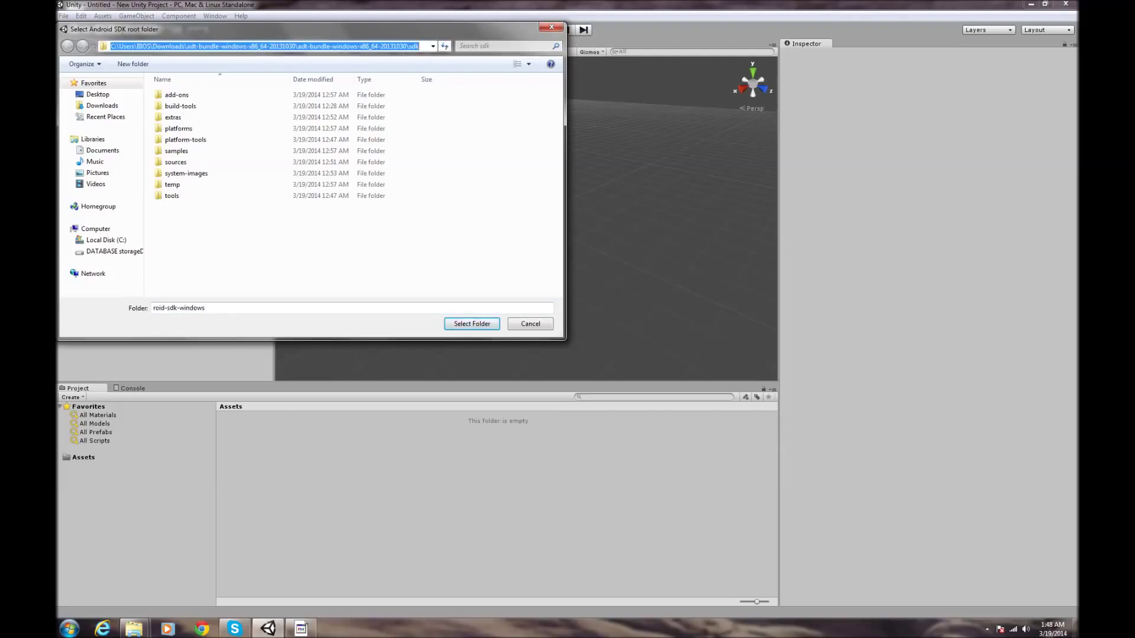
{"action": "right_click", "coordinate": [423, 50]}
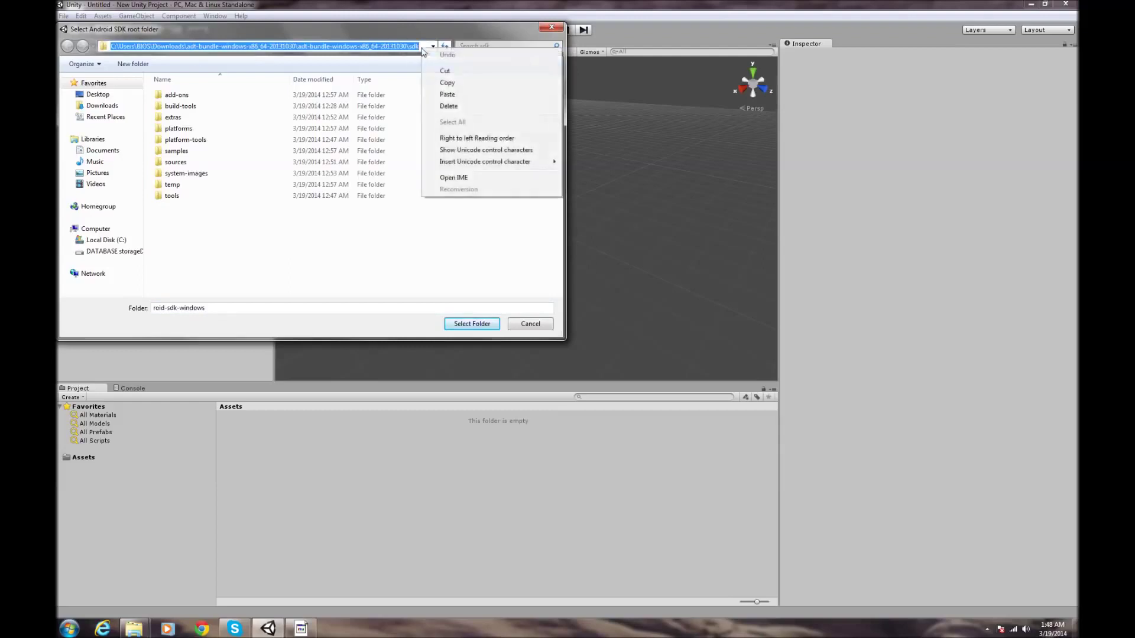
{"action": "left_click", "coordinate": [447, 94]}
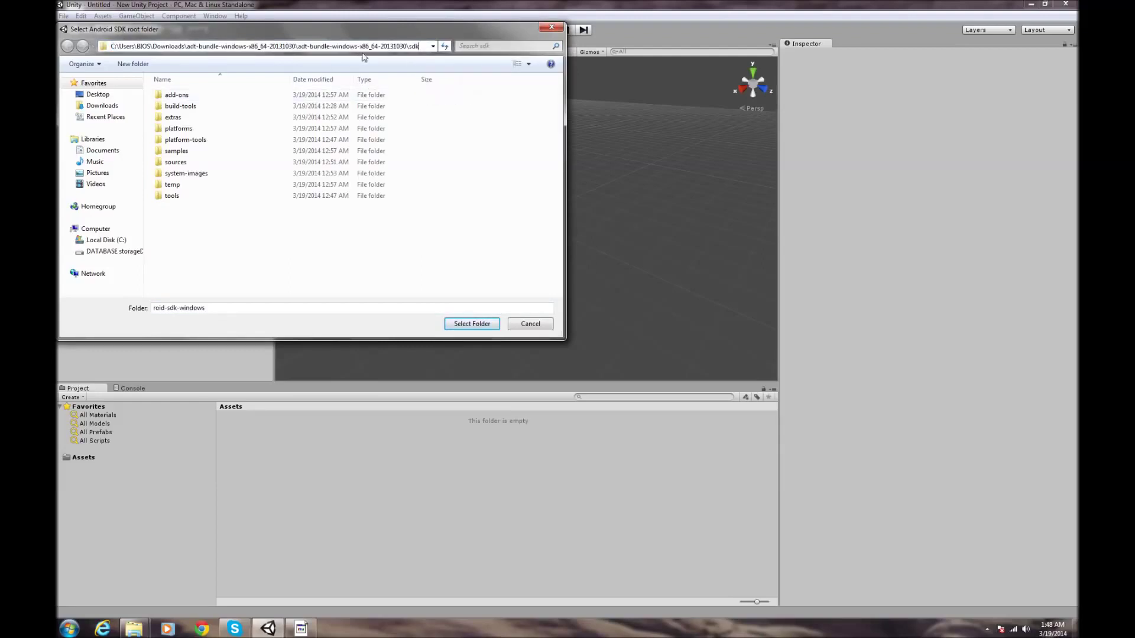
{"action": "left_click", "coordinate": [403, 67]}
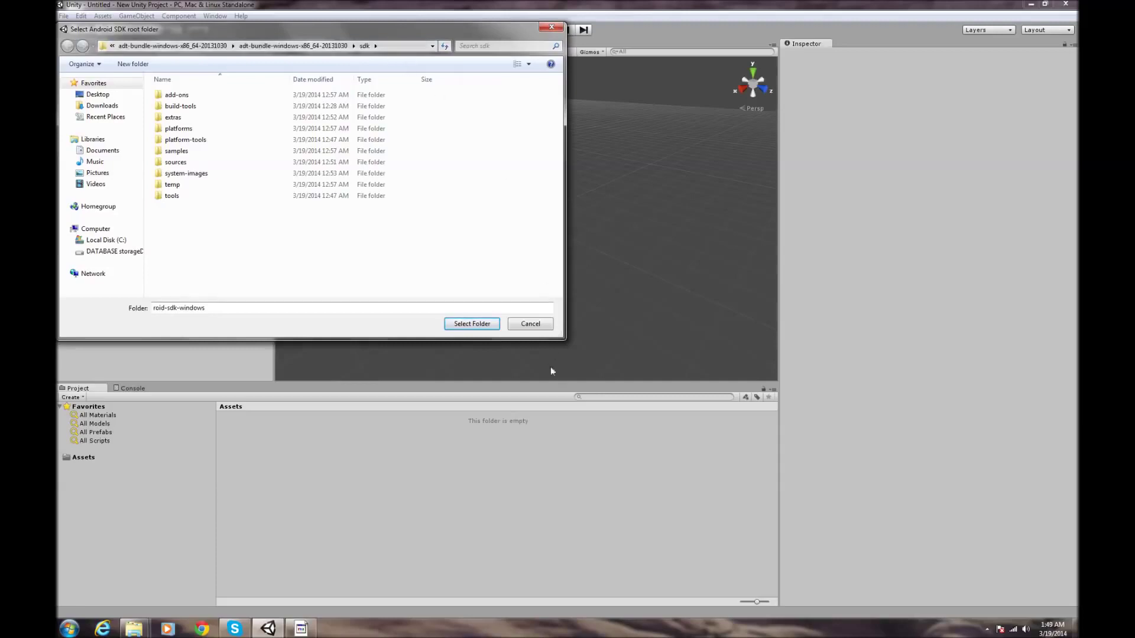
{"action": "left_click", "coordinate": [472, 324]}
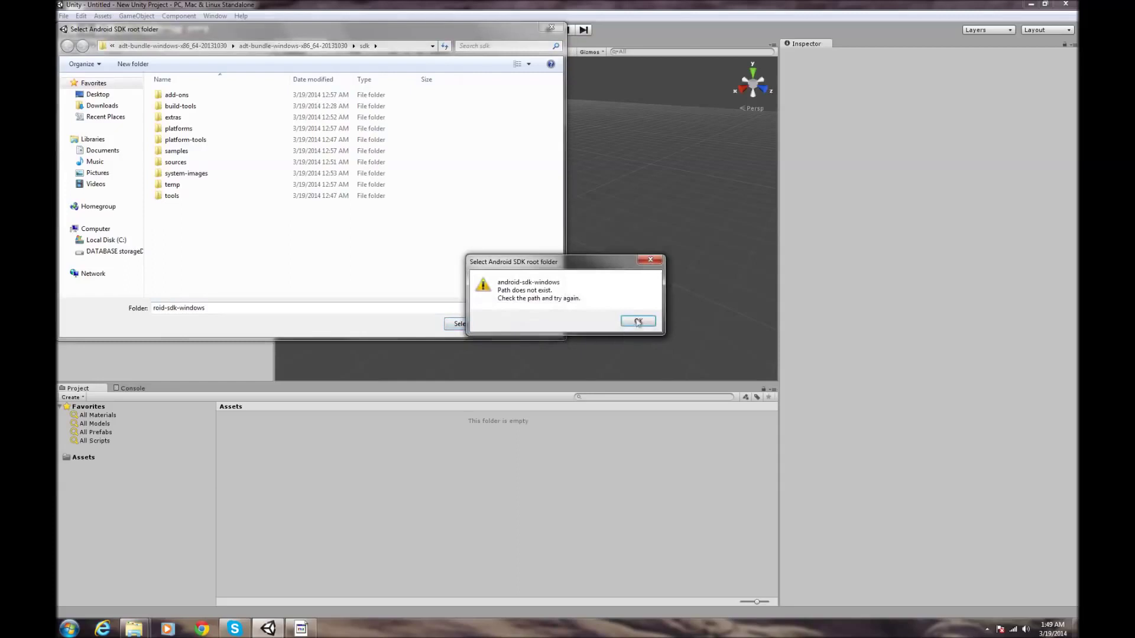
{"action": "left_click", "coordinate": [640, 321]}
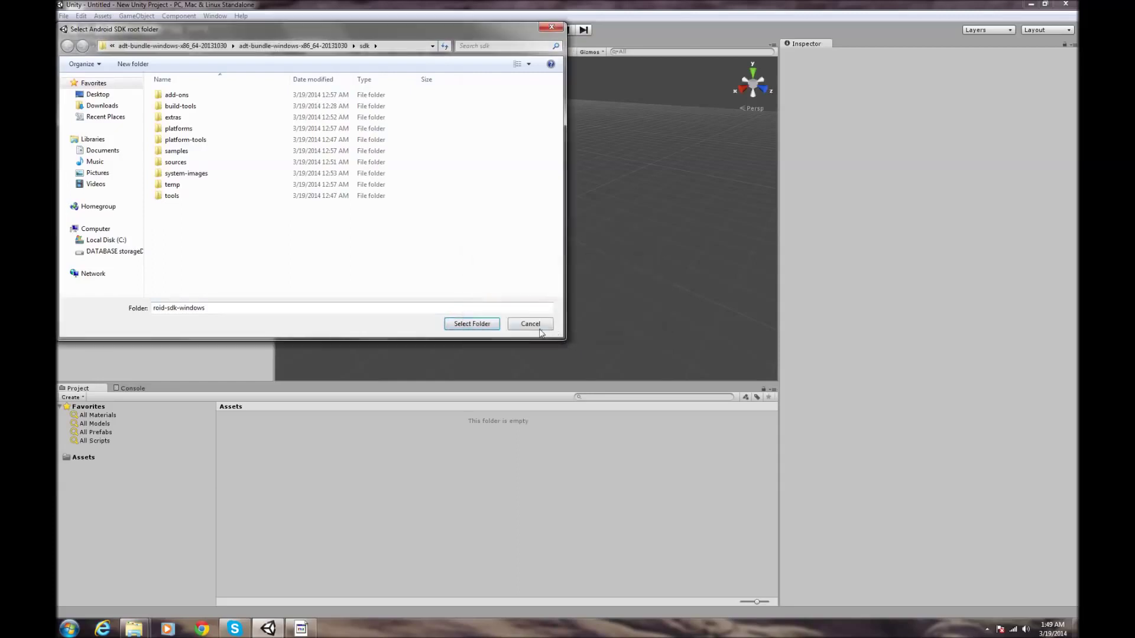
{"action": "left_click", "coordinate": [532, 326]}
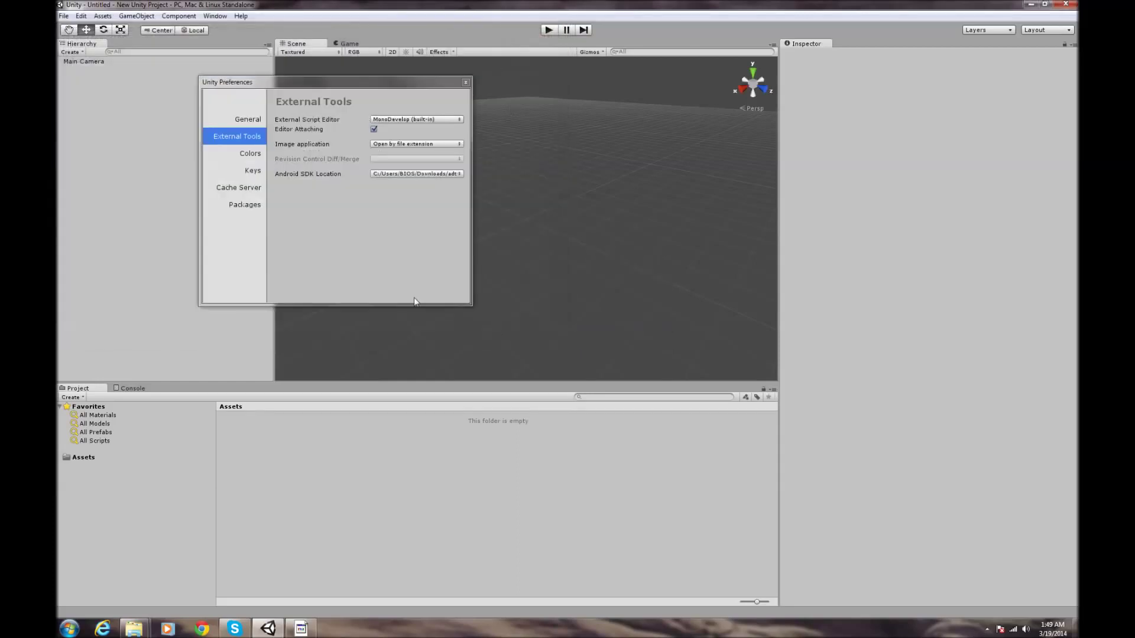
{"action": "left_click", "coordinate": [401, 174]}
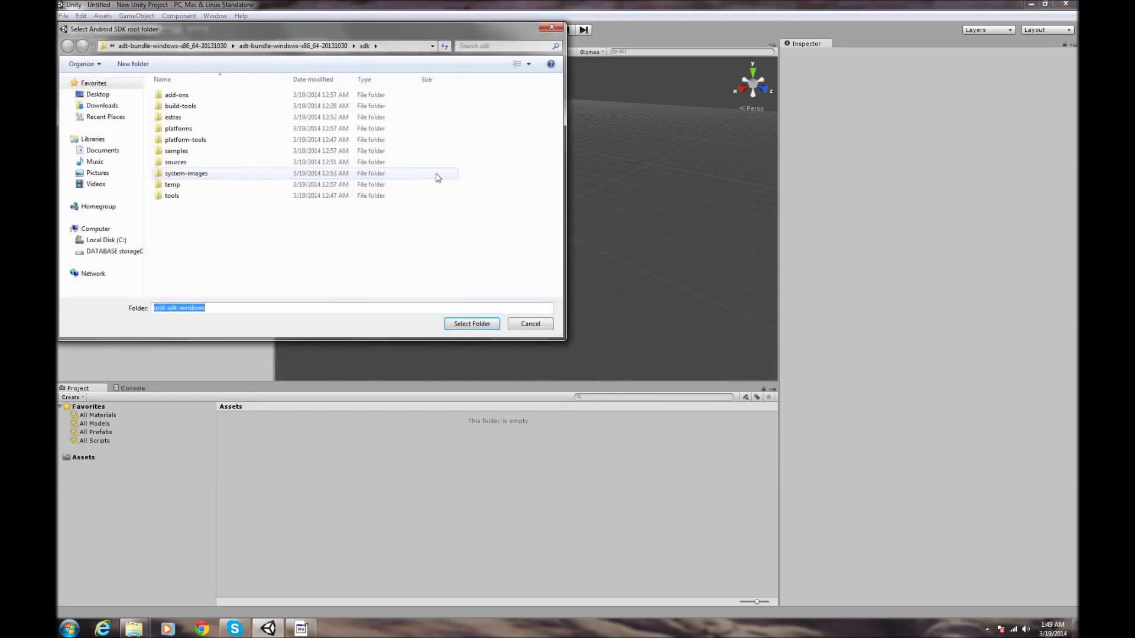
{"action": "left_click", "coordinate": [550, 27]}
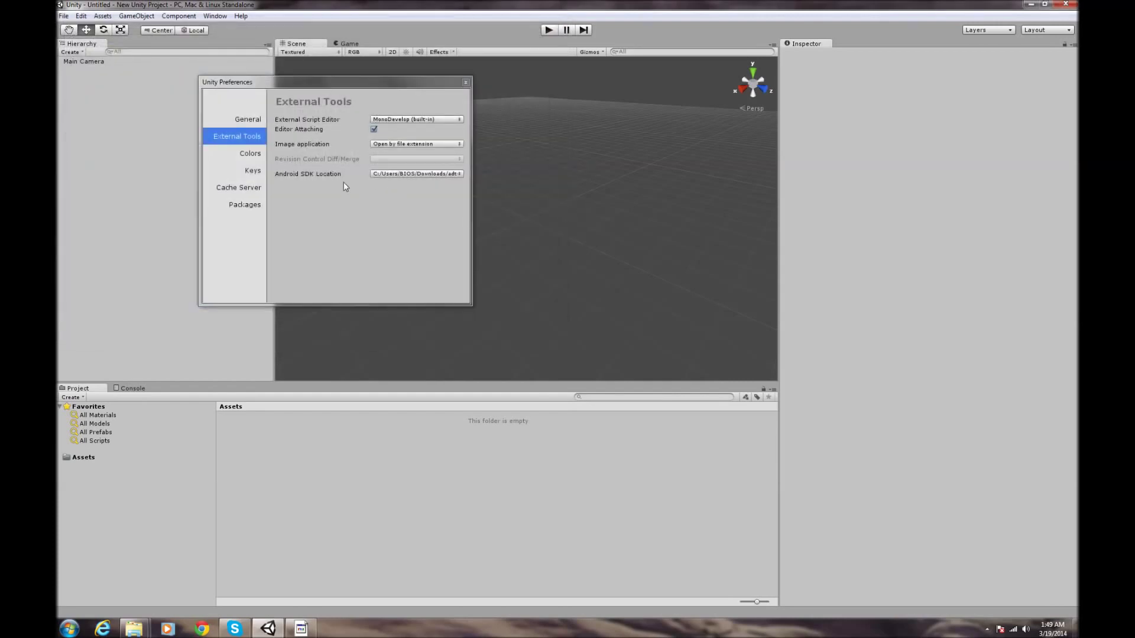
{"action": "left_click", "coordinate": [468, 82]}
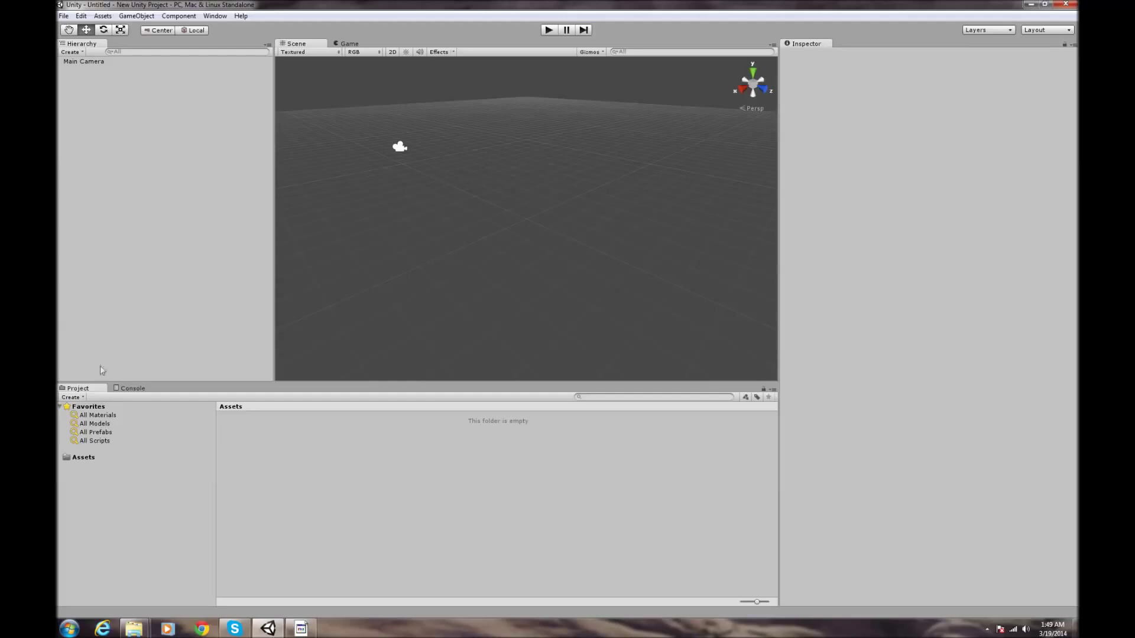
- Import the Standard Assets (Mobile) package into Assets with all its items checked
{"action": "mouse_move", "coordinate": [135, 633]}
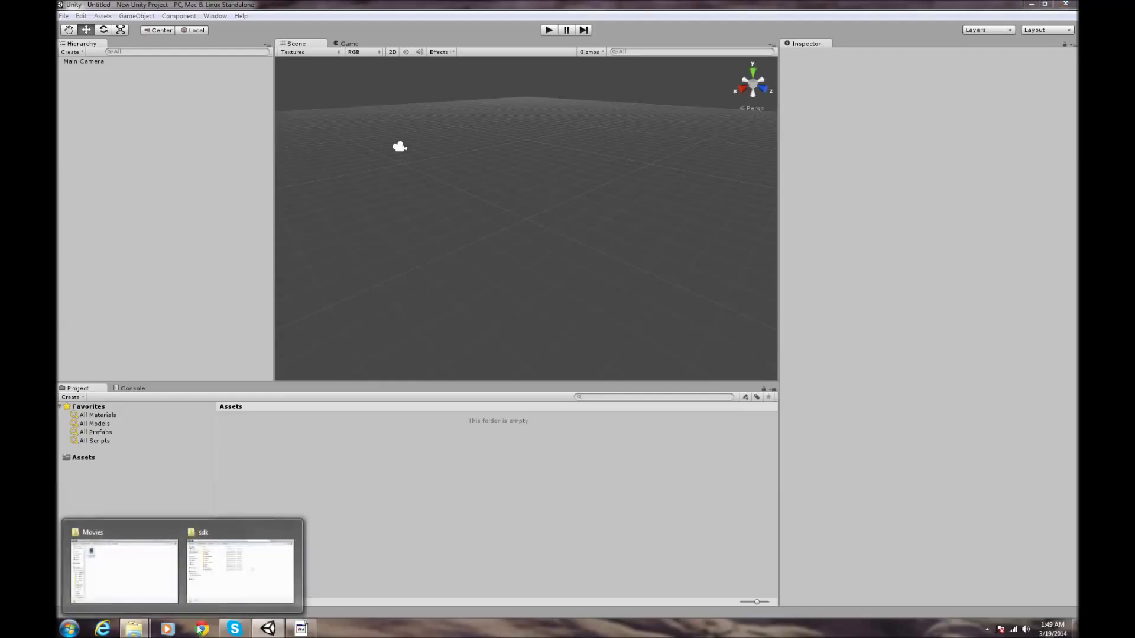
{"action": "left_click", "coordinate": [180, 457]}
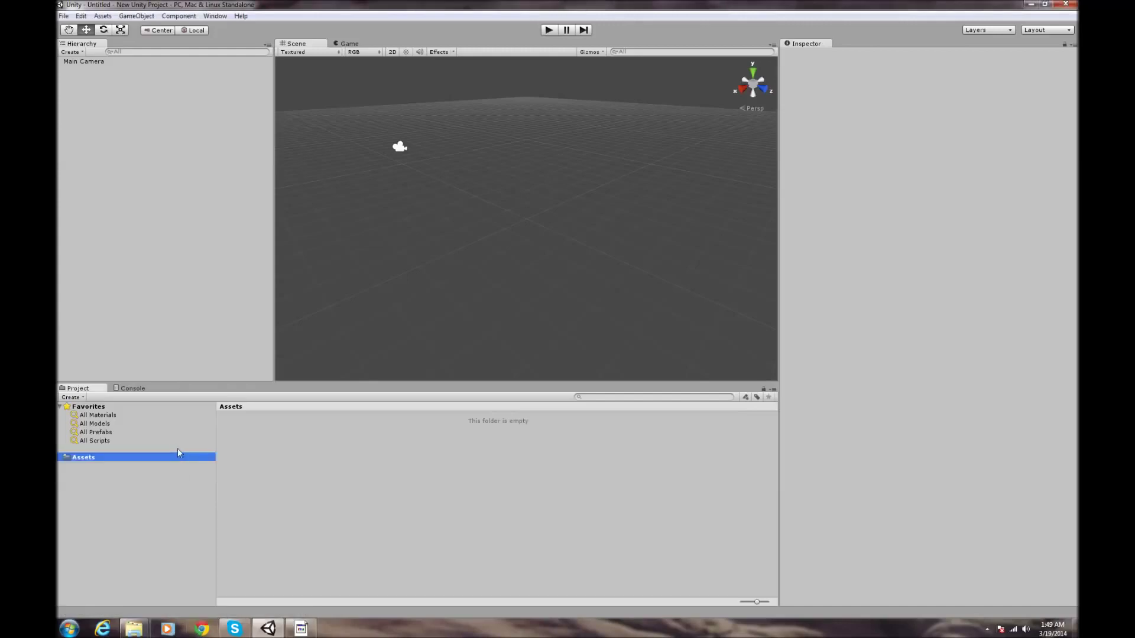
{"action": "left_click", "coordinate": [103, 16]}
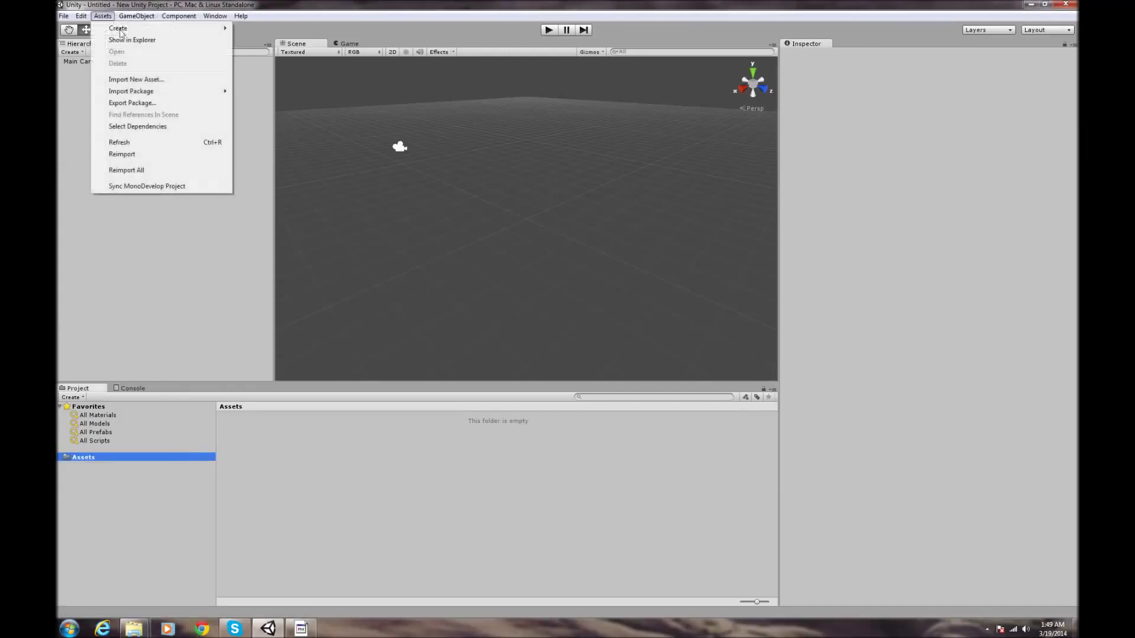
{"action": "mouse_move", "coordinate": [147, 95]}
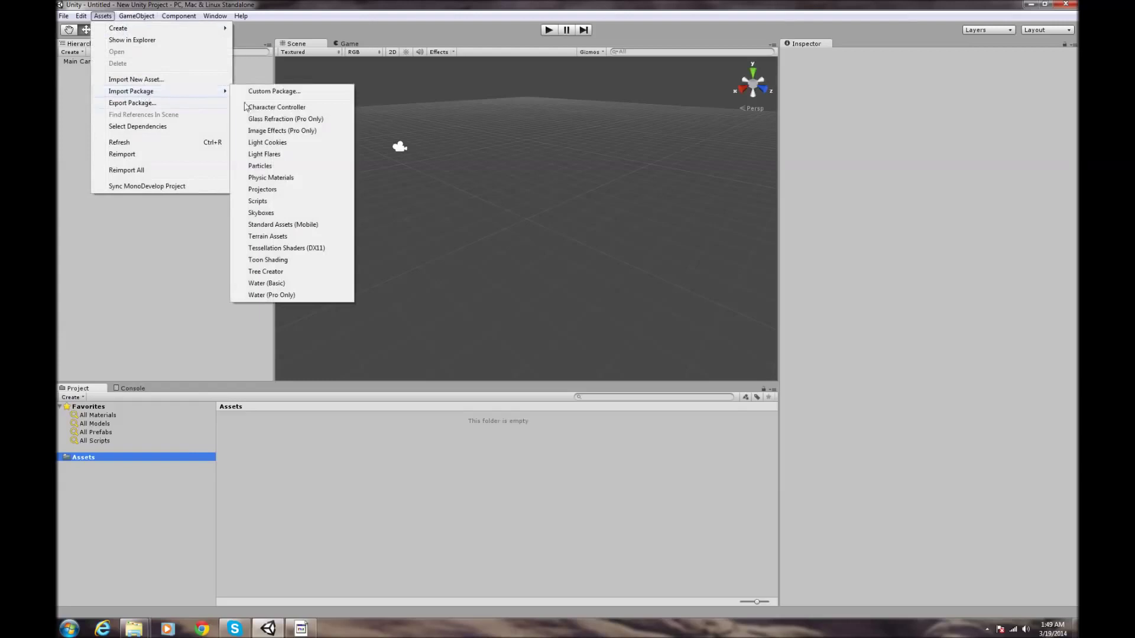
{"action": "left_click", "coordinate": [288, 226]}
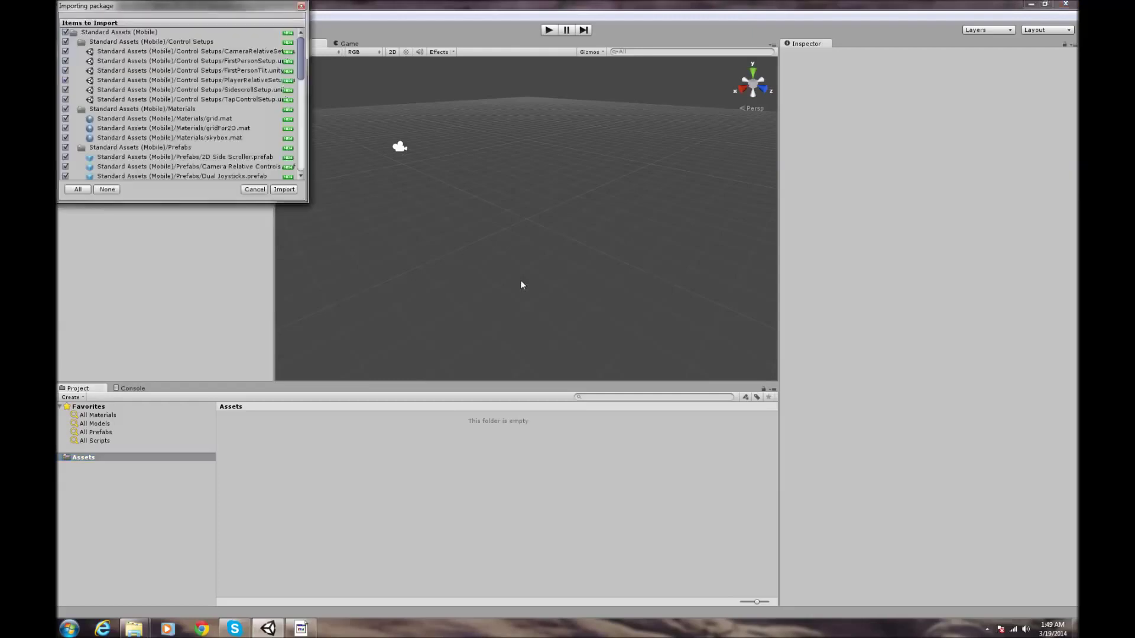
{"action": "left_click", "coordinate": [284, 189]}
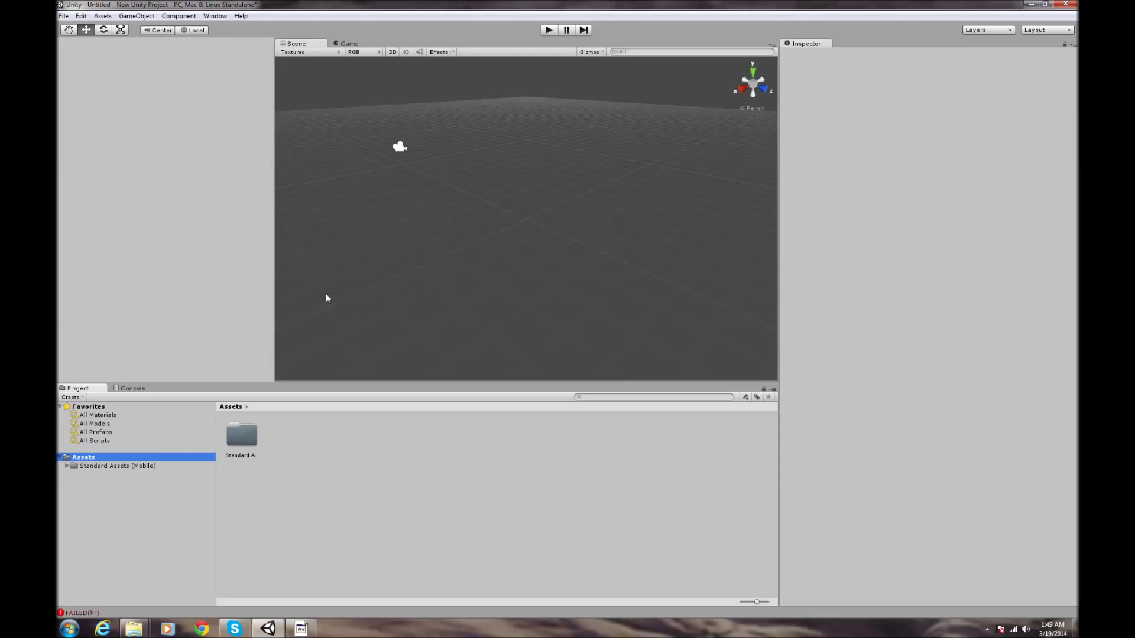
- Open CameraRelativeSetup from Standard Assets (Mobile) > Control Setups, view it in Game view, then go to Chrome
{"action": "left_click", "coordinate": [147, 466]}
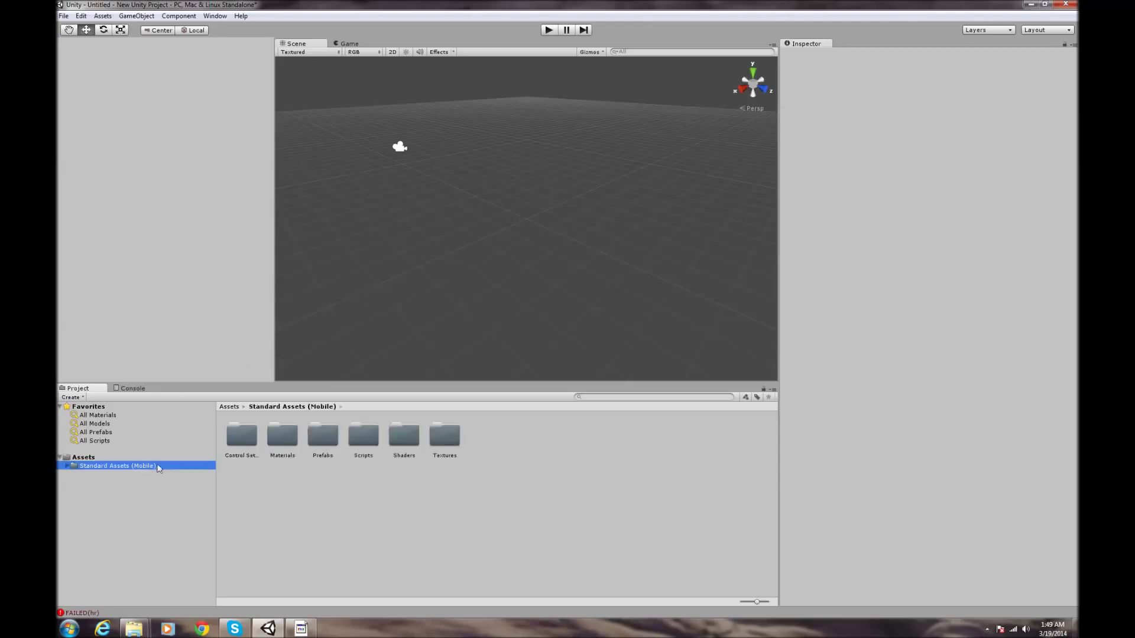
{"action": "left_click", "coordinate": [67, 465]}
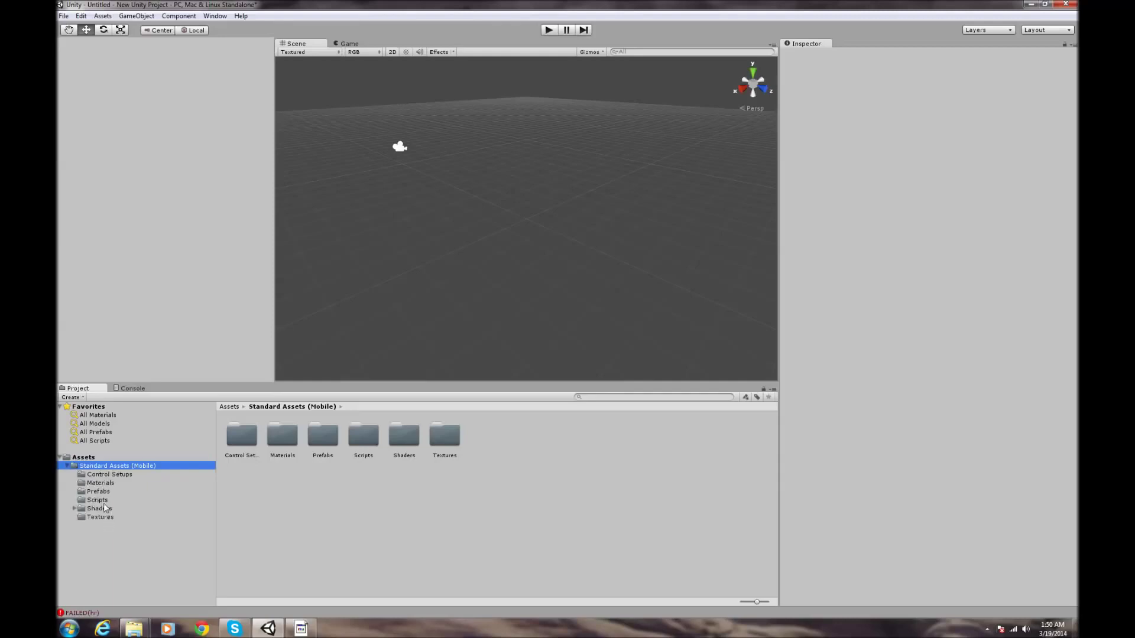
{"action": "left_click", "coordinate": [115, 476]}
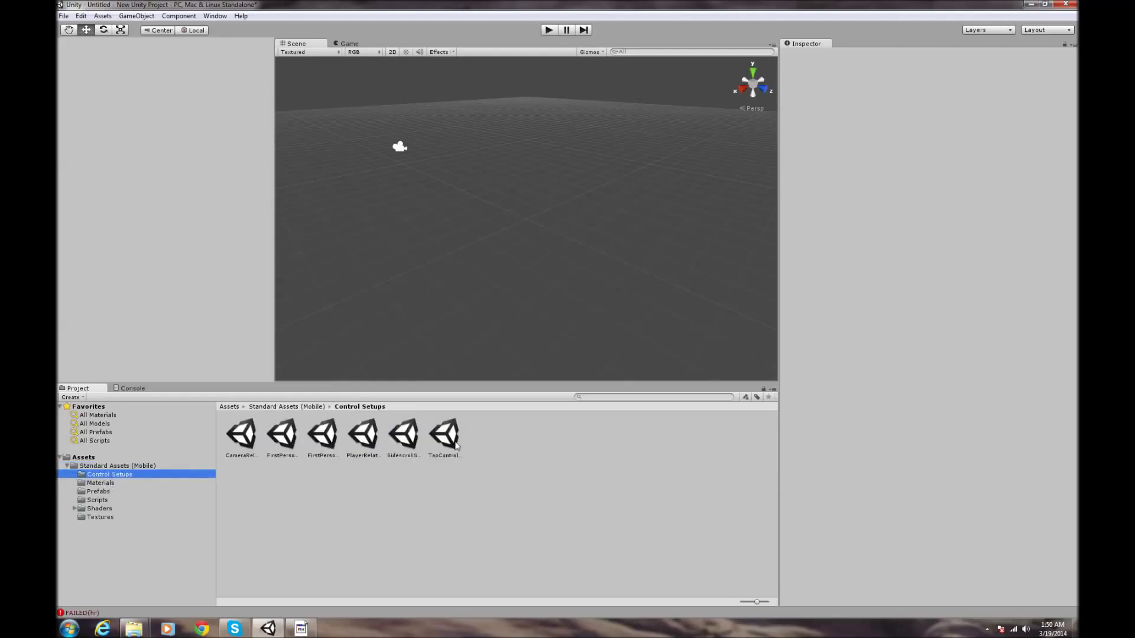
{"action": "left_click", "coordinate": [430, 444]}
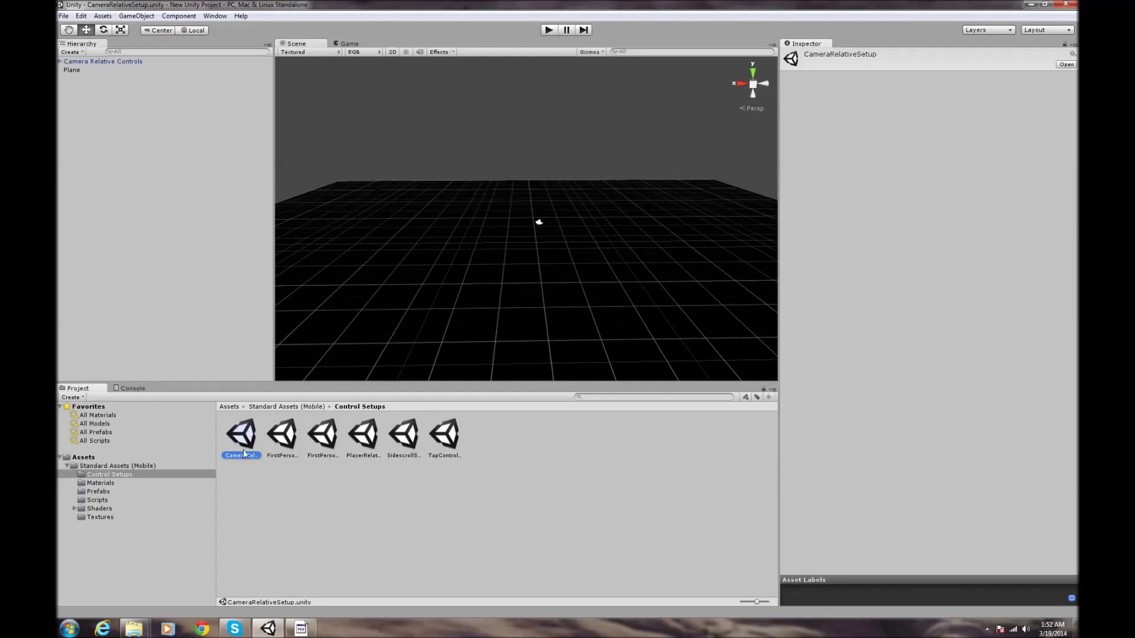
{"action": "left_click", "coordinate": [347, 44]}
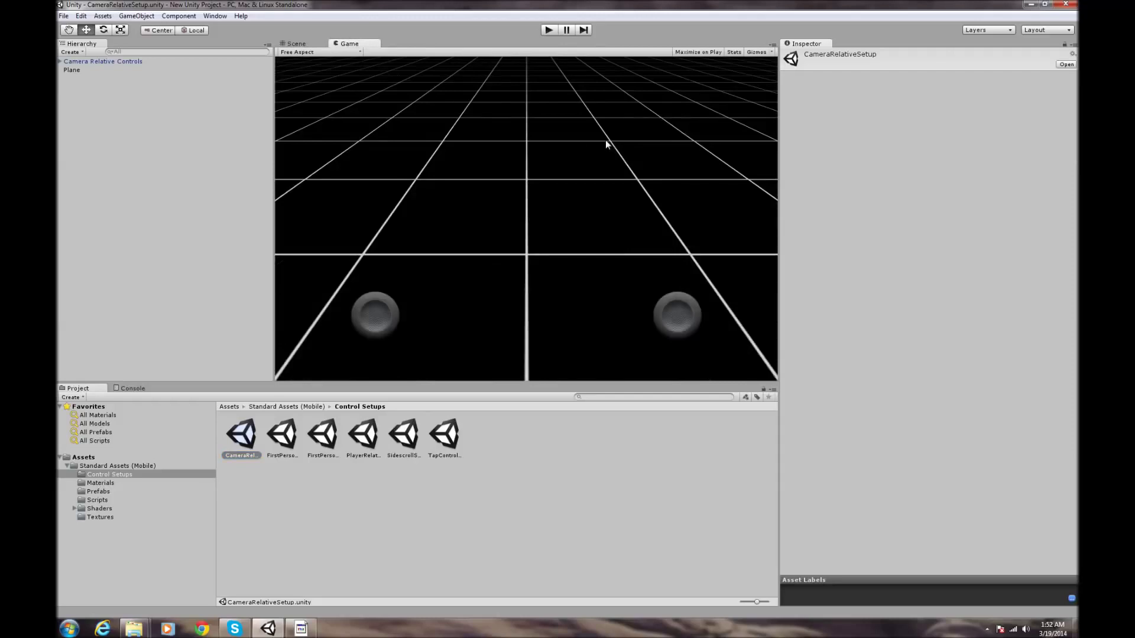
{"action": "left_click", "coordinate": [203, 629]}
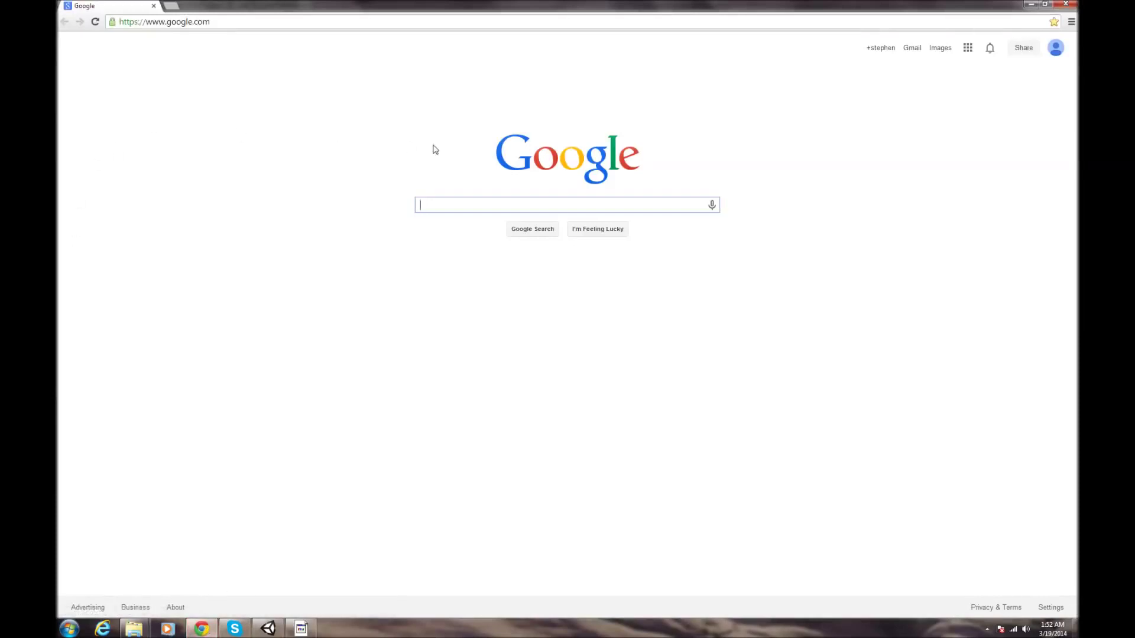
- Search Google for 'unity remote', open its Google Play page, then run the scene in Unity
{"action": "type", "text": "u"}
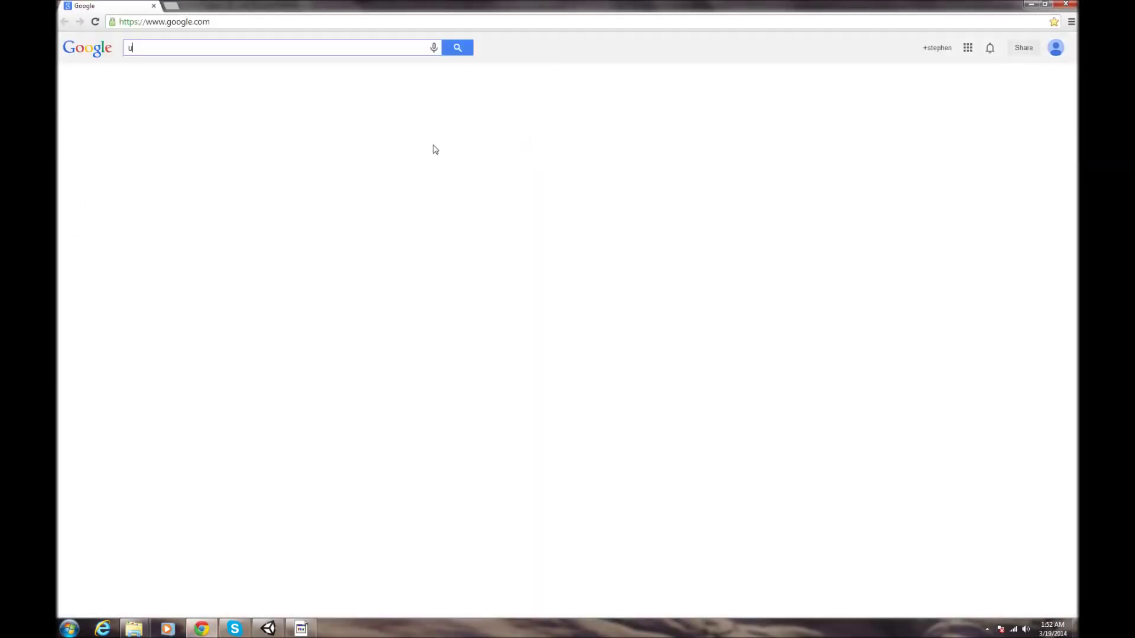
{"action": "type", "text": "nity remote"}
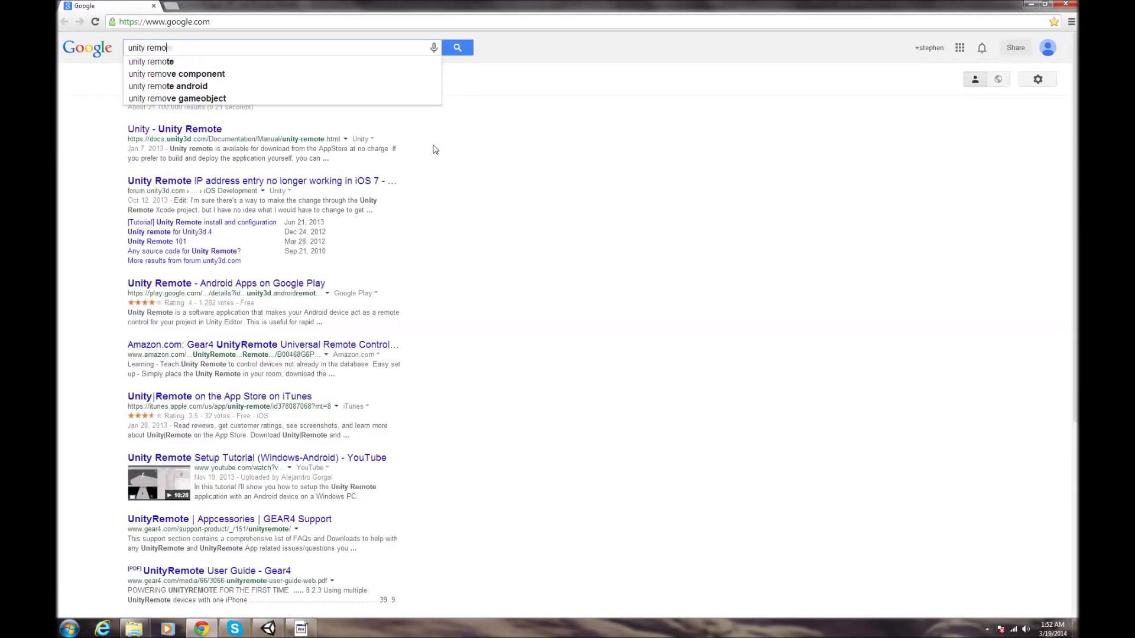
{"action": "key", "text": "Return"}
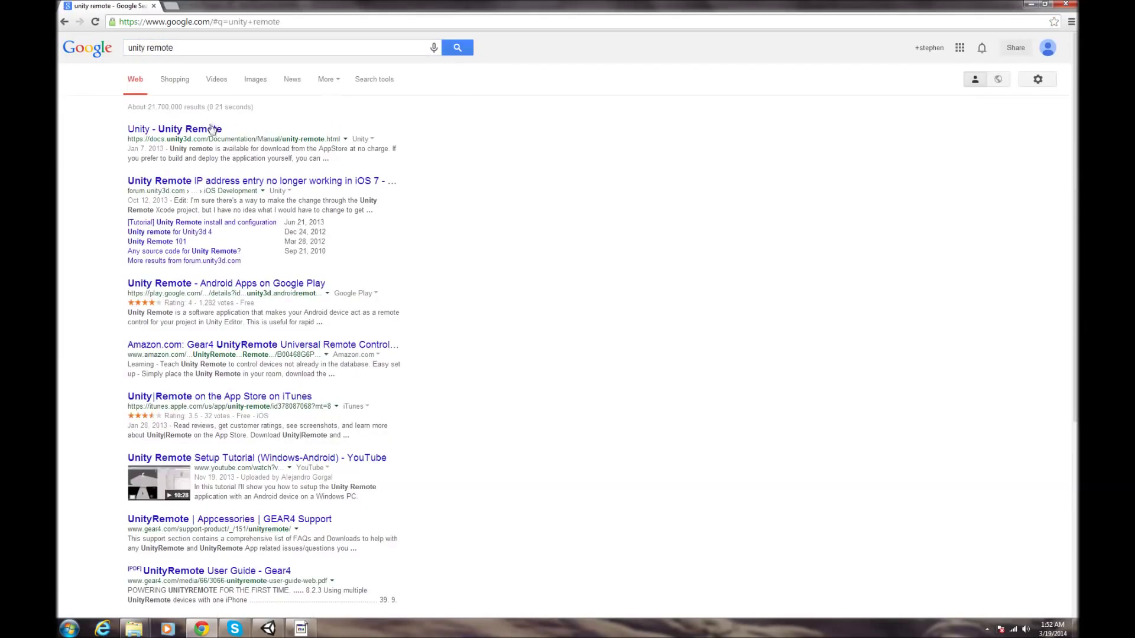
{"action": "left_click", "coordinate": [241, 283]}
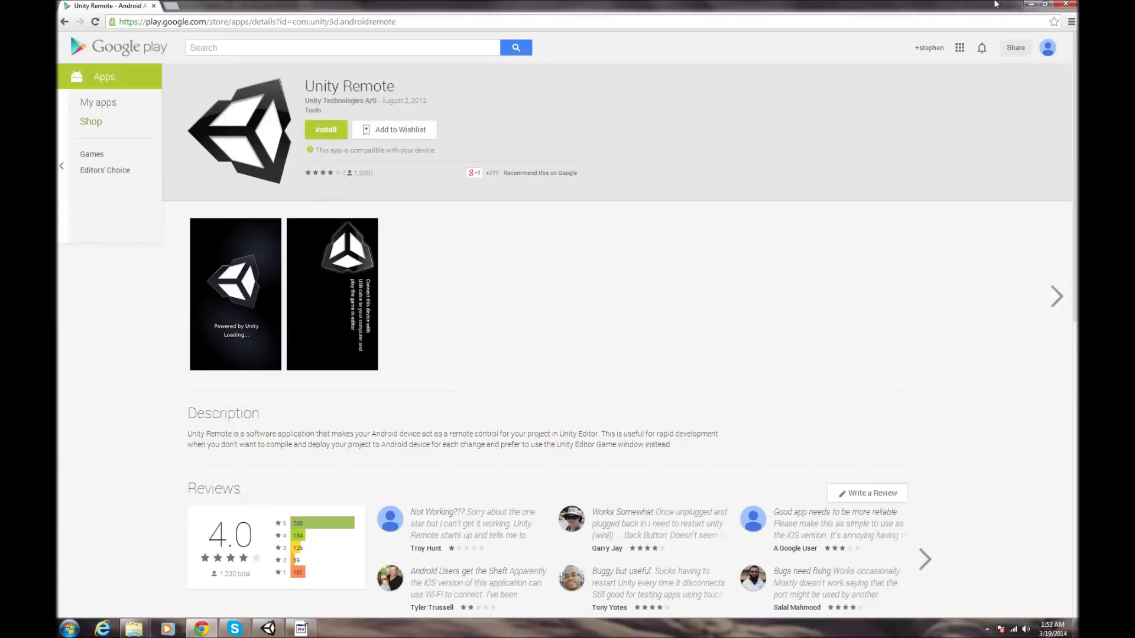
{"action": "left_click", "coordinate": [1031, 5]}
{"action": "left_click", "coordinate": [545, 32]}
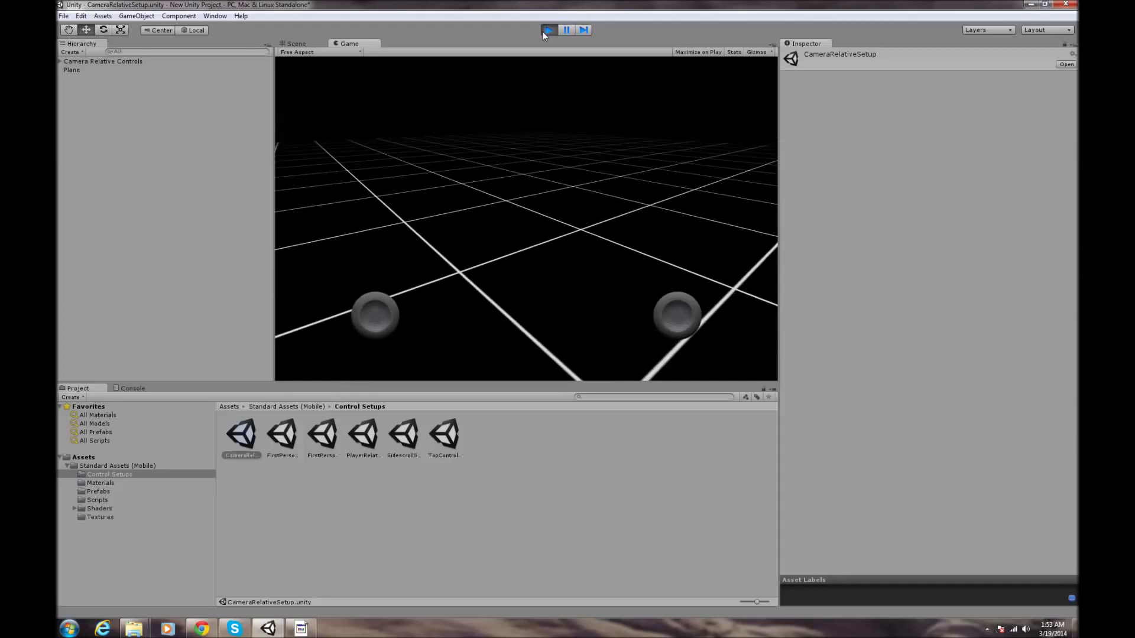
- Stop play mode and add the CameraRelativeSetup scene to Scenes In Build
{"action": "left_click", "coordinate": [544, 31]}
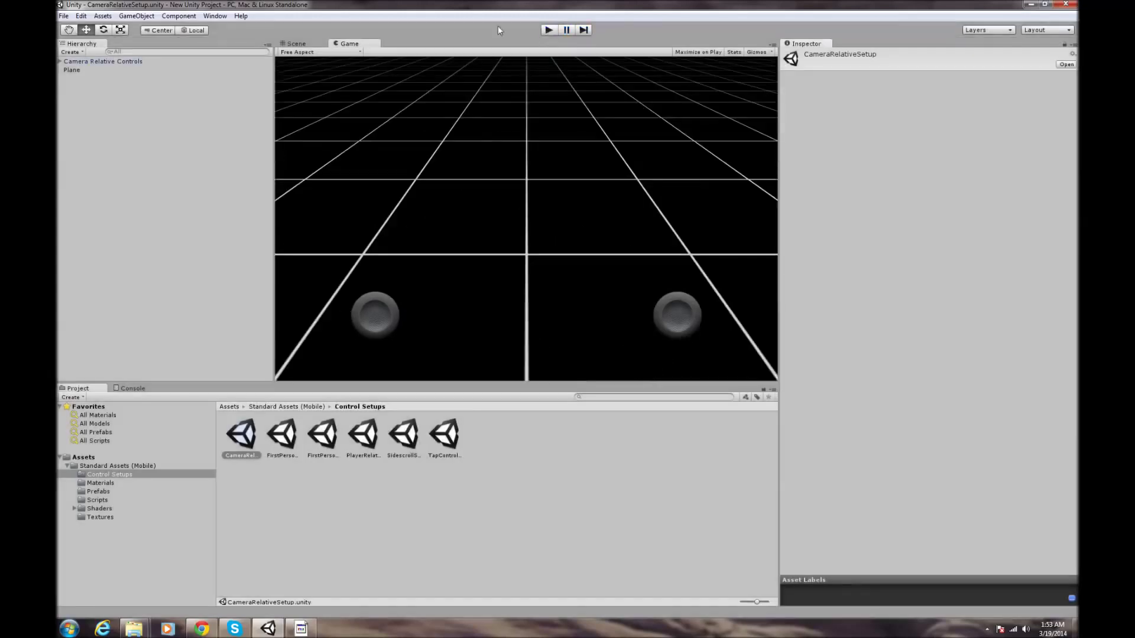
{"action": "left_click", "coordinate": [66, 16]}
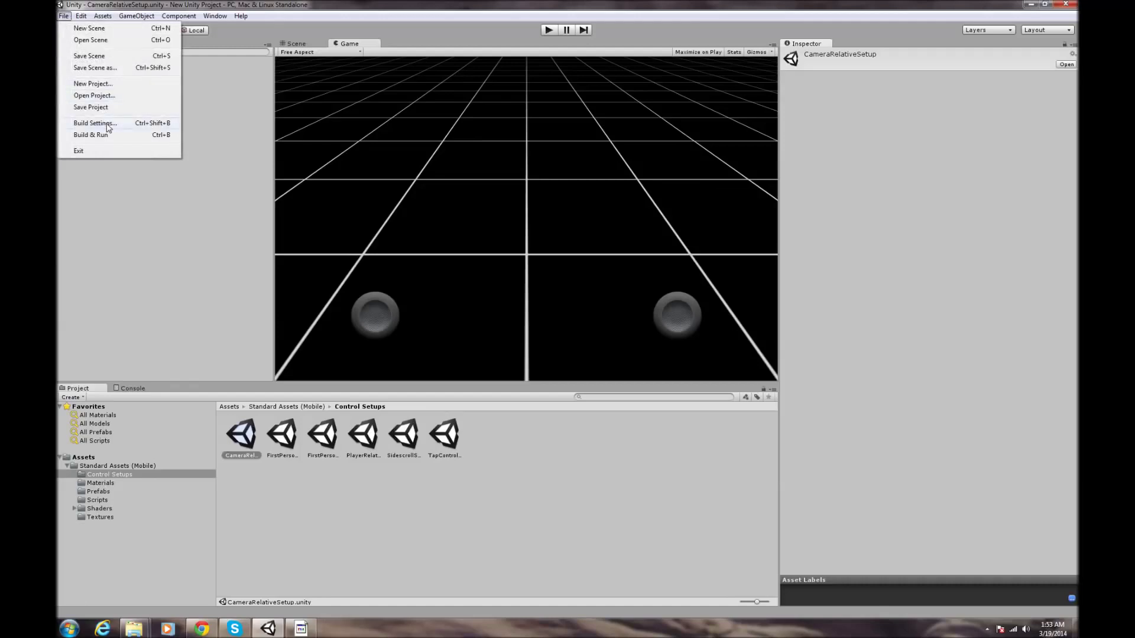
{"action": "left_click", "coordinate": [95, 123]}
{"action": "left_click_drag", "start_coordinate": [247, 451], "coordinate": [214, 75]}
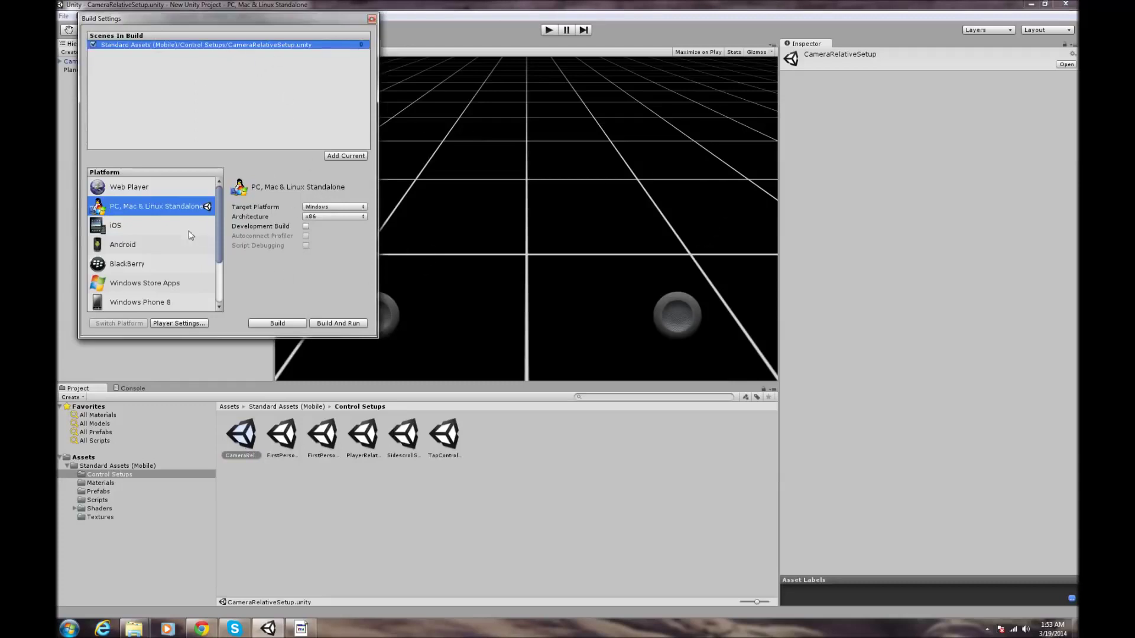
- Switch the platform to Android and try building 'test', dismissing the bundle identifier error
{"action": "left_click", "coordinate": [146, 248]}
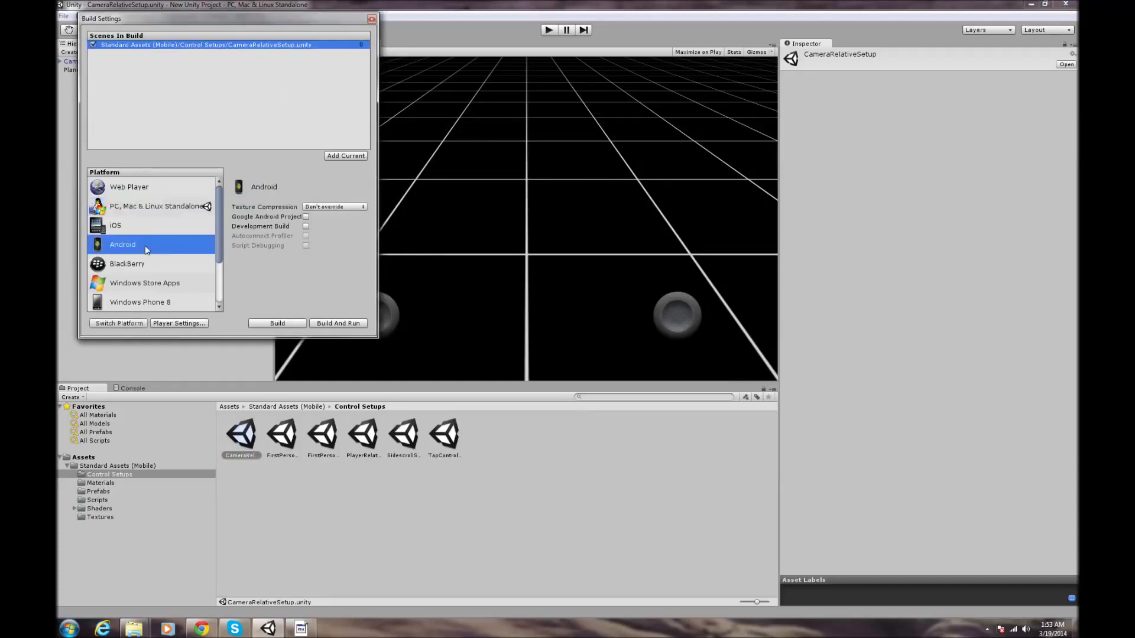
{"action": "left_click", "coordinate": [127, 323]}
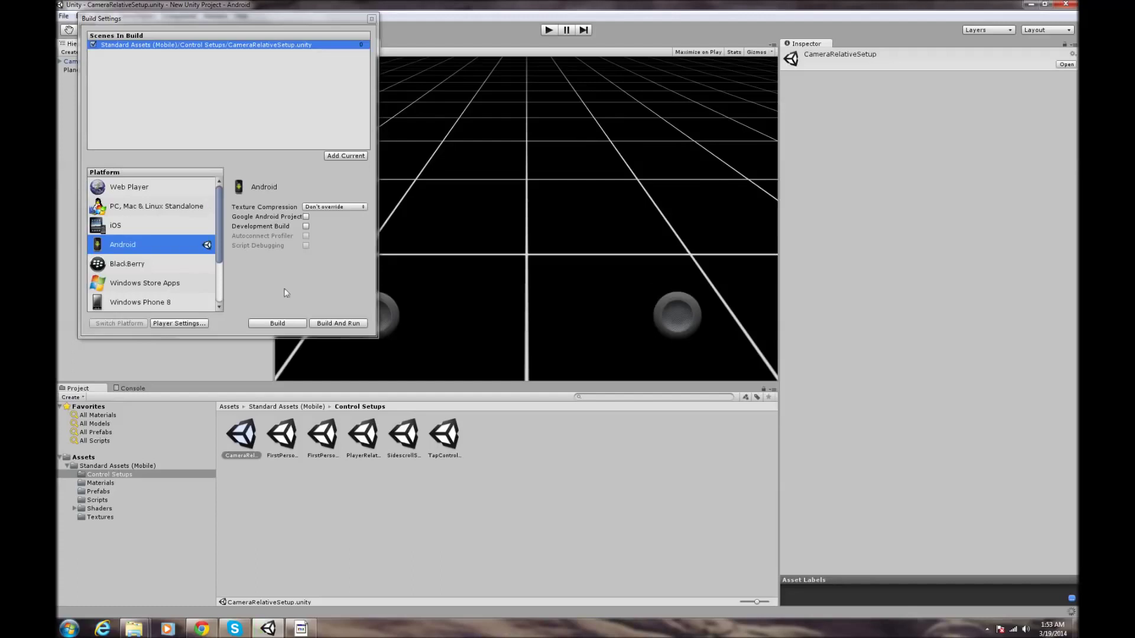
{"action": "left_click", "coordinate": [350, 325]}
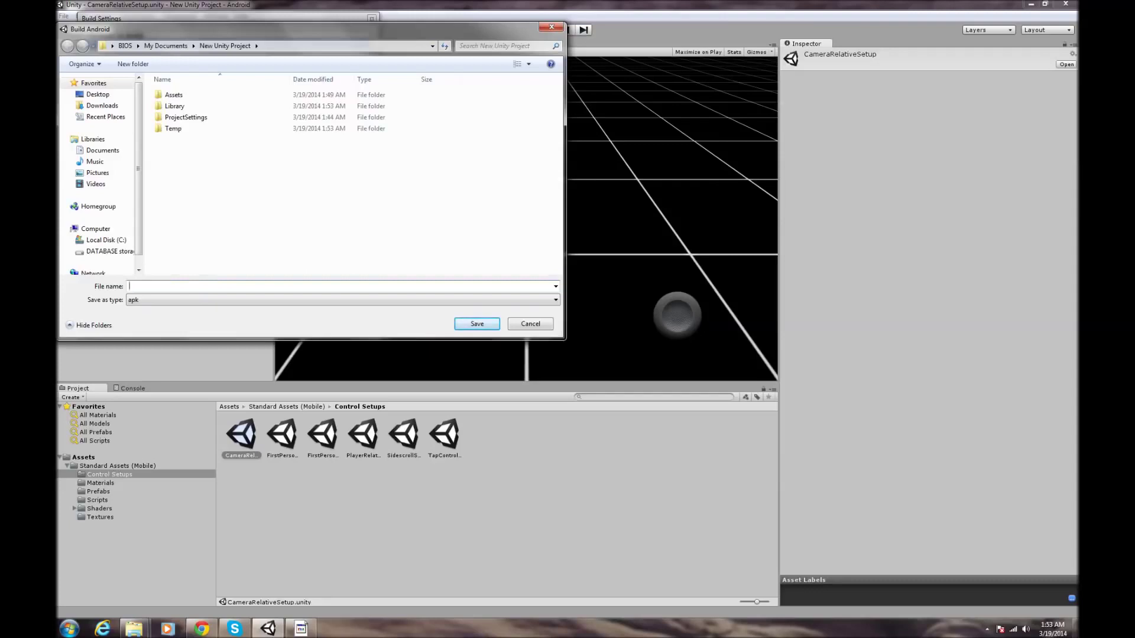
{"action": "type", "text": "test"}
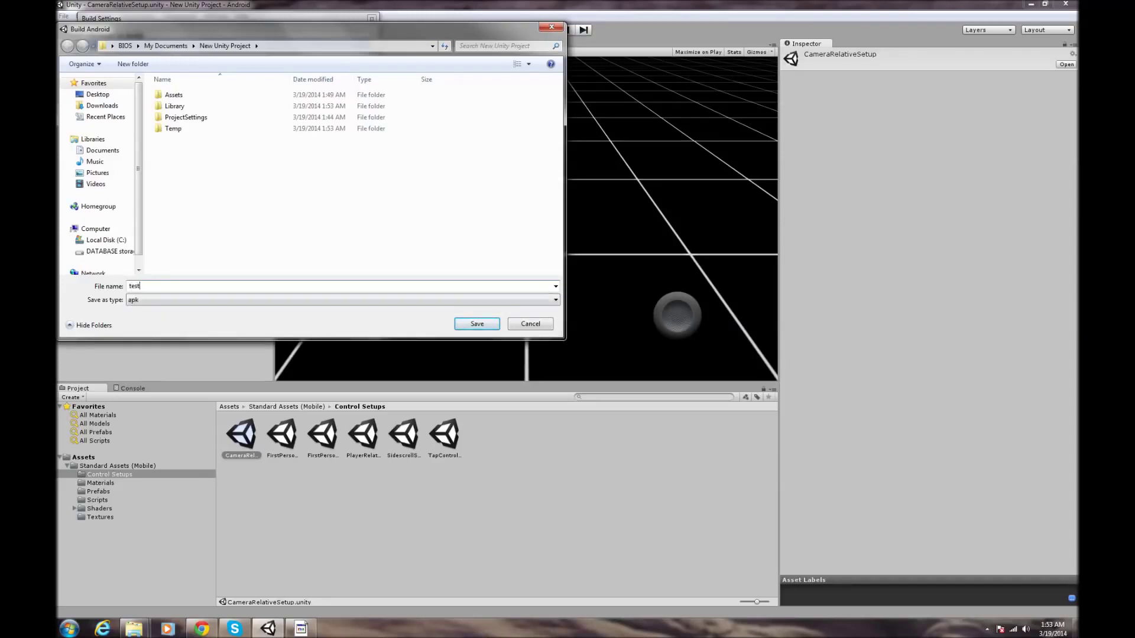
{"action": "key", "text": "Return"}
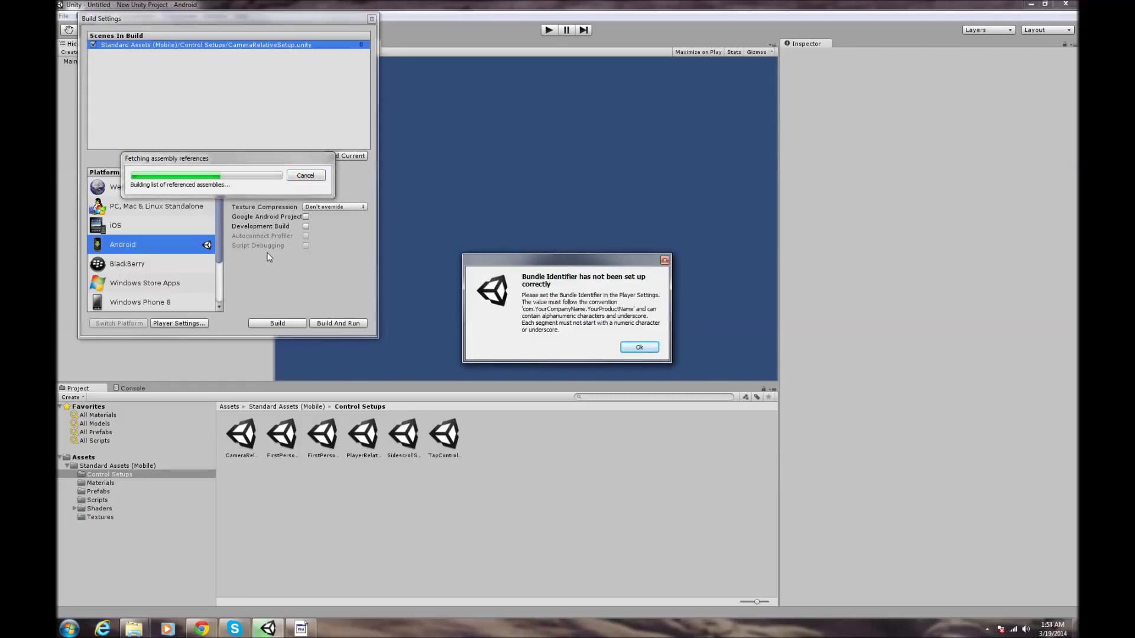
{"action": "left_click", "coordinate": [640, 348]}
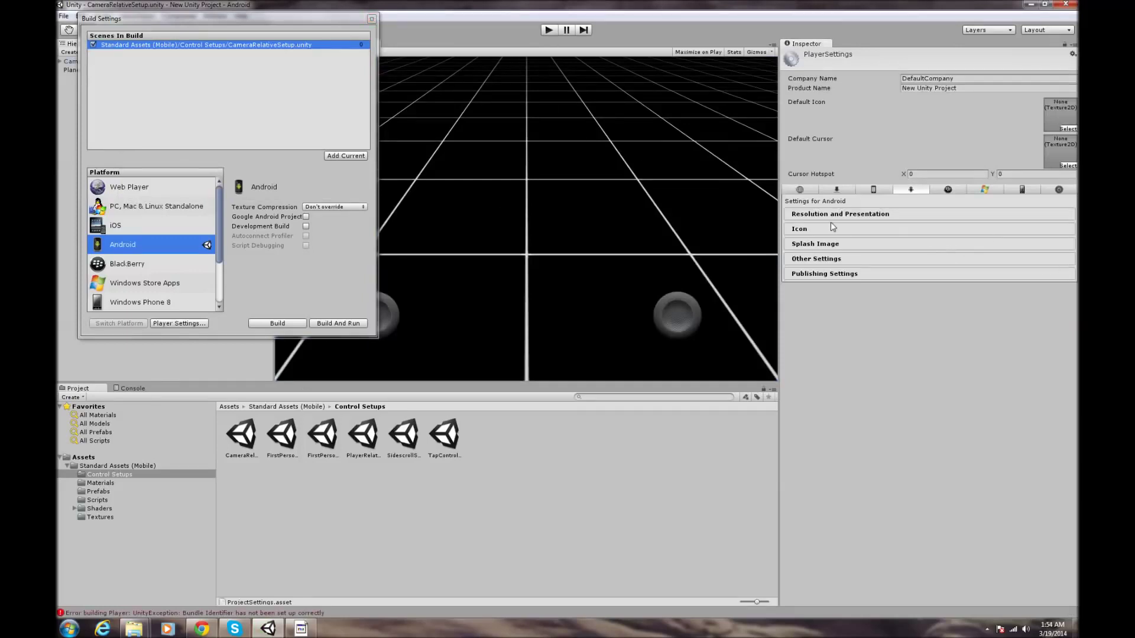
- Expand the Player Settings sections in the Inspector and select the Bundle Identifier field
{"action": "left_click", "coordinate": [891, 216]}
{"action": "left_click", "coordinate": [839, 323]}
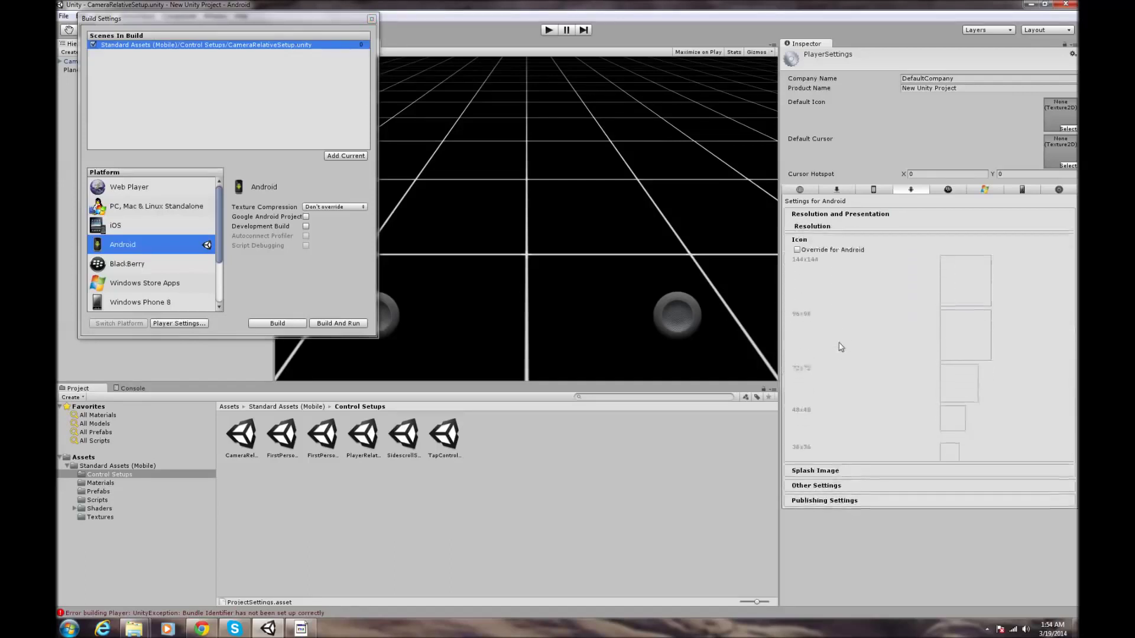
{"action": "left_click", "coordinate": [830, 510]}
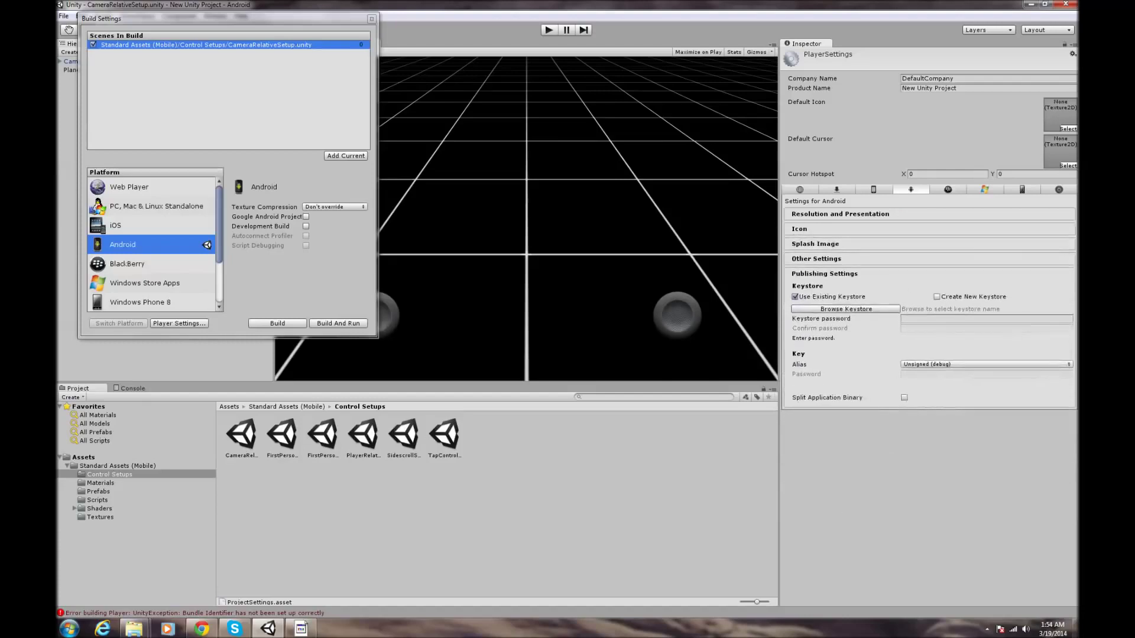
{"action": "left_click", "coordinate": [841, 261]}
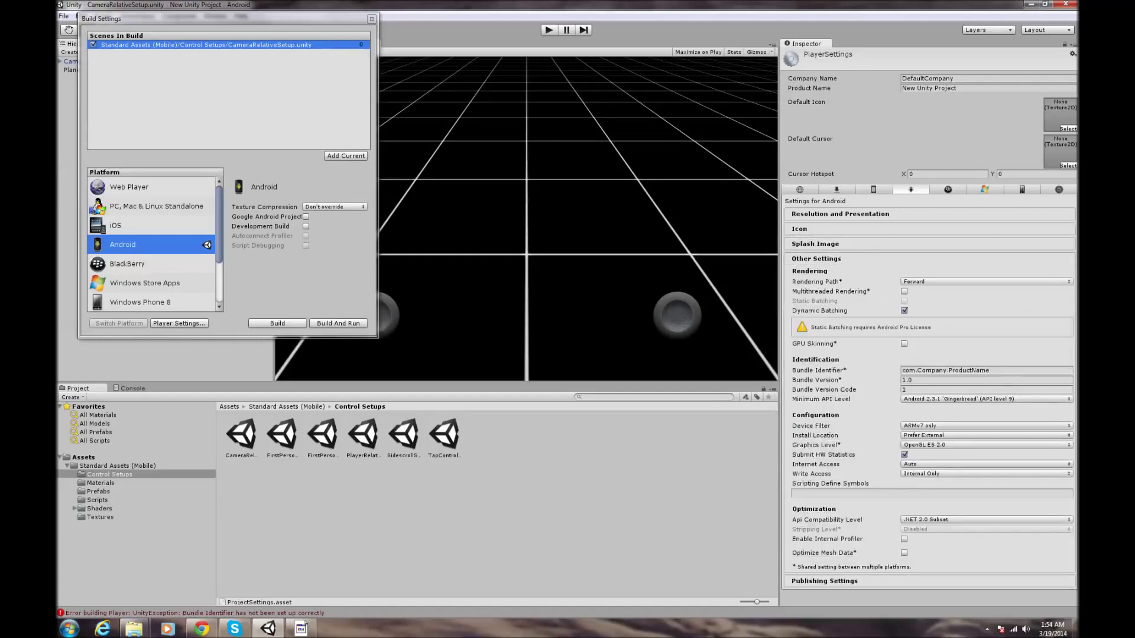
{"action": "left_click", "coordinate": [984, 370]}
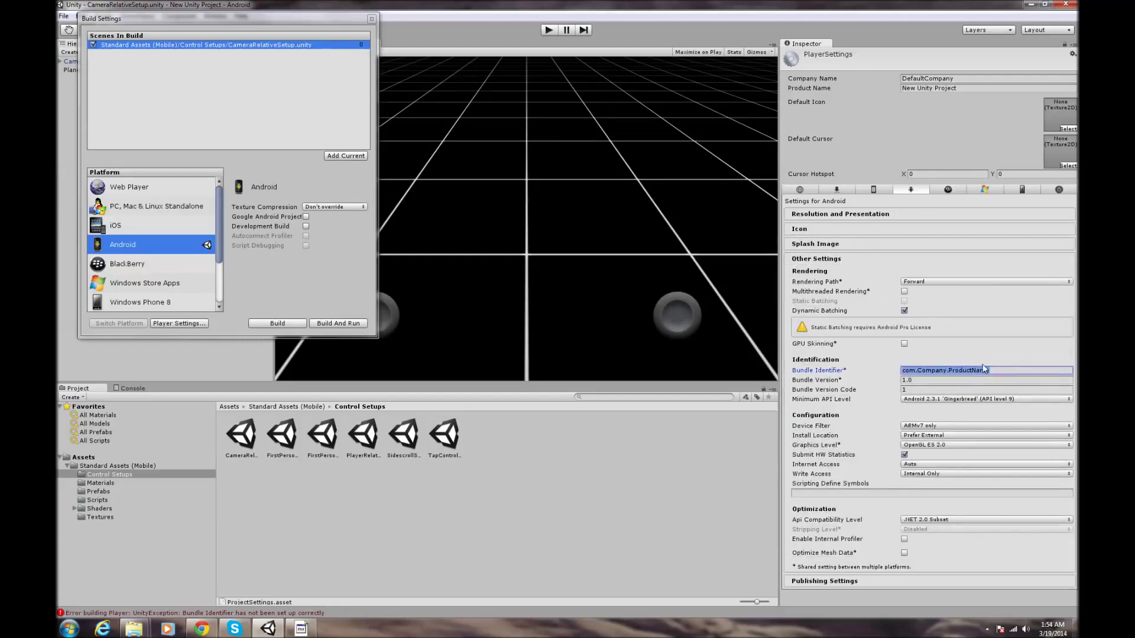
{"action": "key", "text": "Left"}
- Reopen the Android Player Settings and select the default com.Company.ProductName Bundle Identifier under Other Settings
{"action": "left_click", "coordinate": [185, 324]}
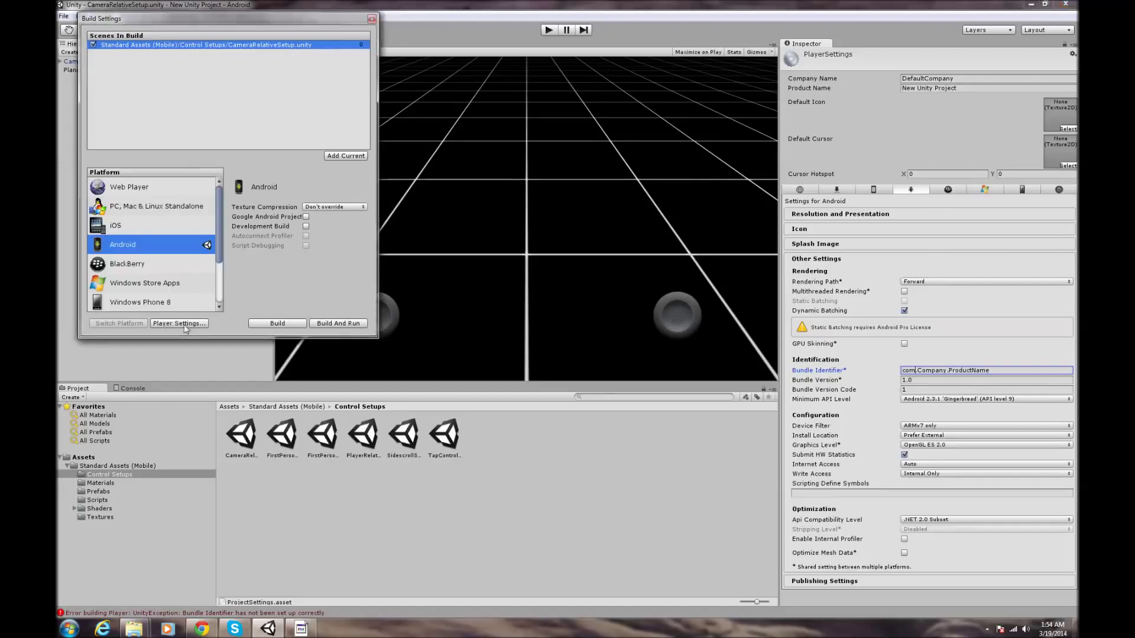
{"action": "left_click", "coordinate": [562, 530]}
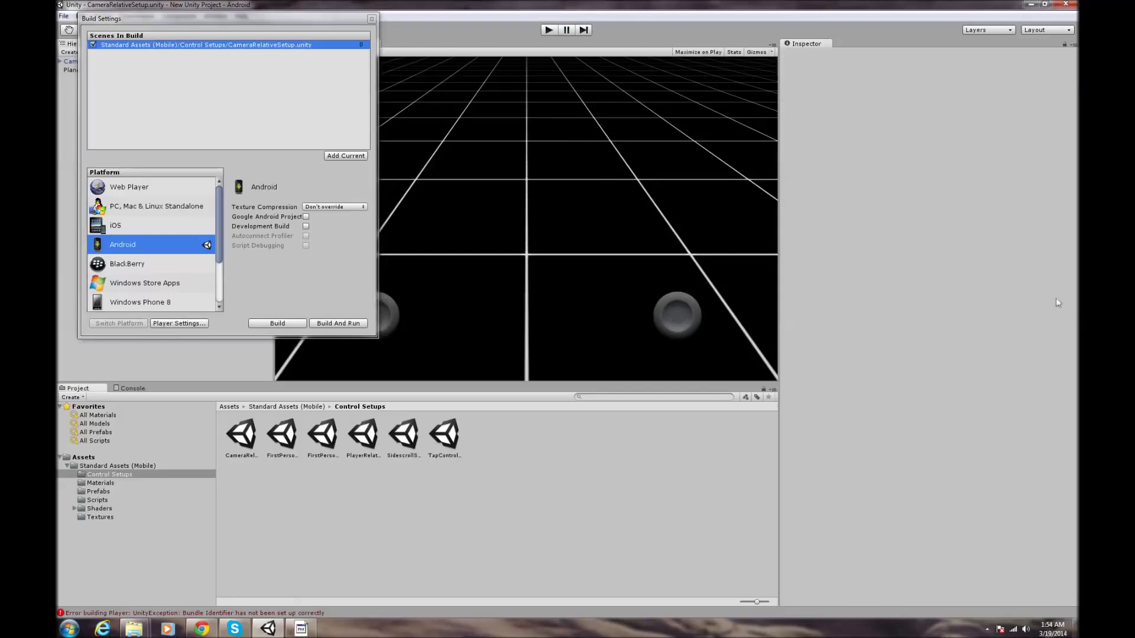
{"action": "left_click", "coordinate": [190, 325]}
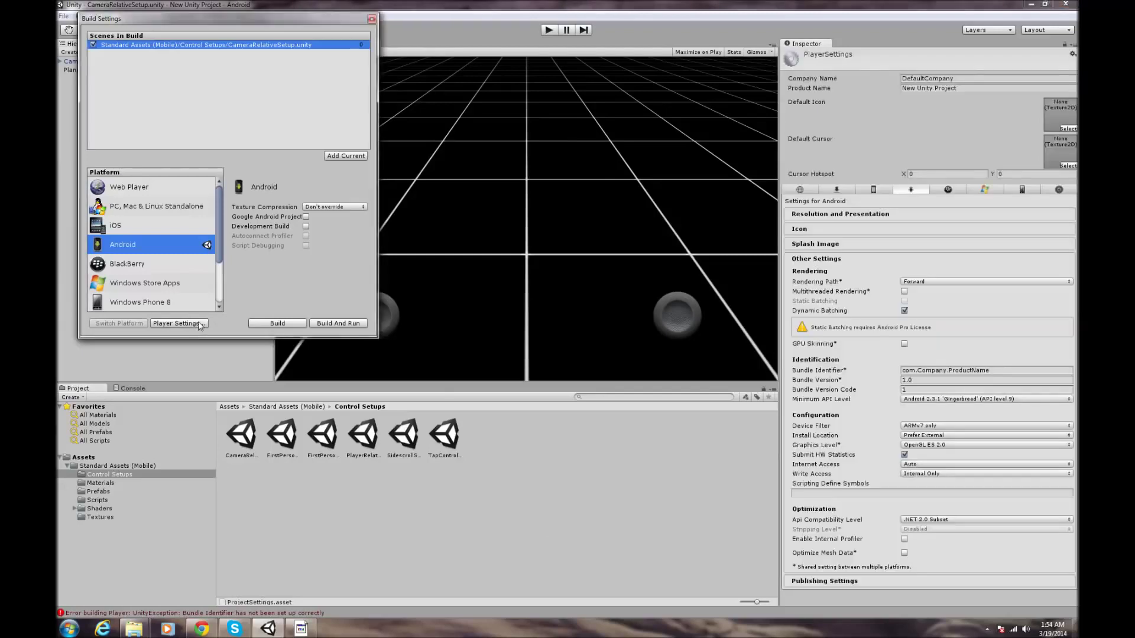
{"action": "left_click", "coordinate": [919, 191]}
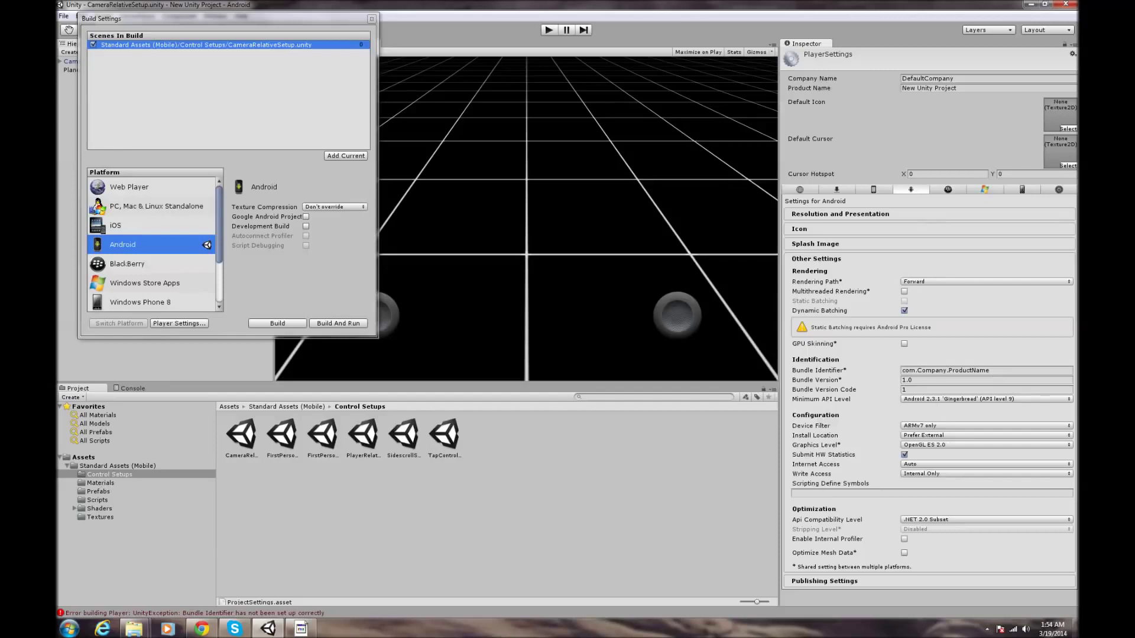
{"action": "left_click", "coordinate": [817, 259]}
{"action": "left_click", "coordinate": [821, 228]}
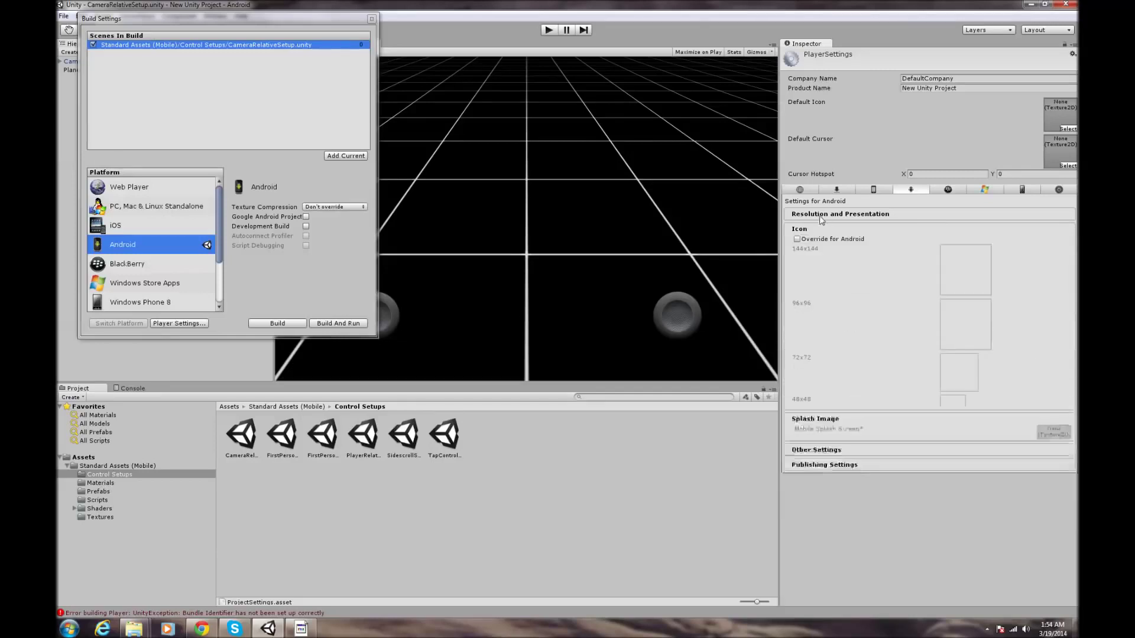
{"action": "left_click", "coordinate": [822, 214]}
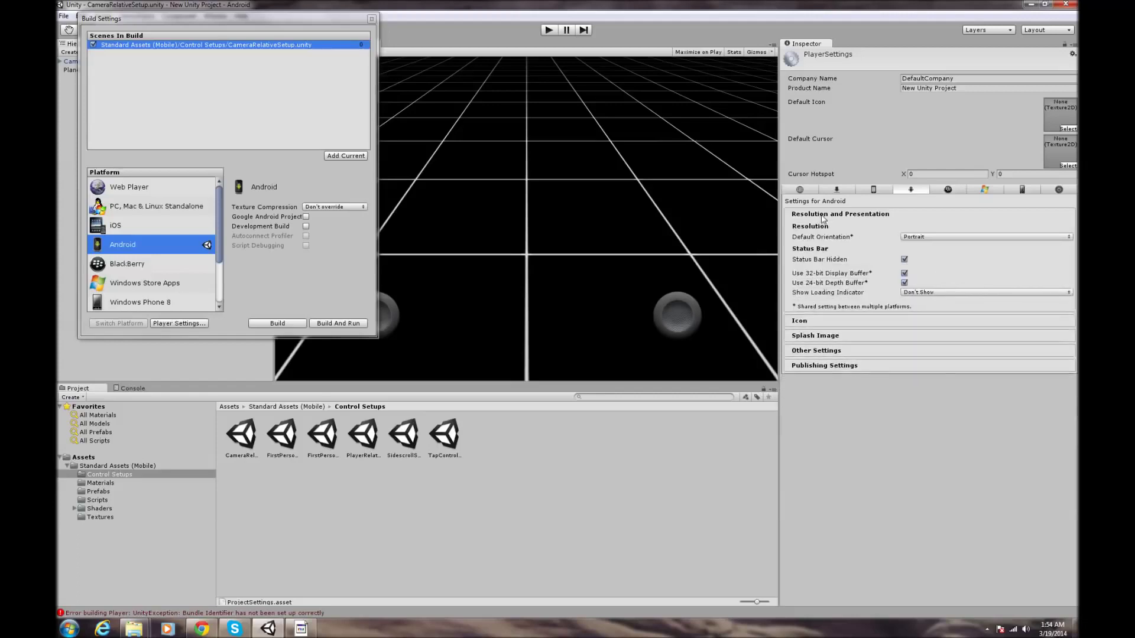
{"action": "left_click", "coordinate": [817, 366]}
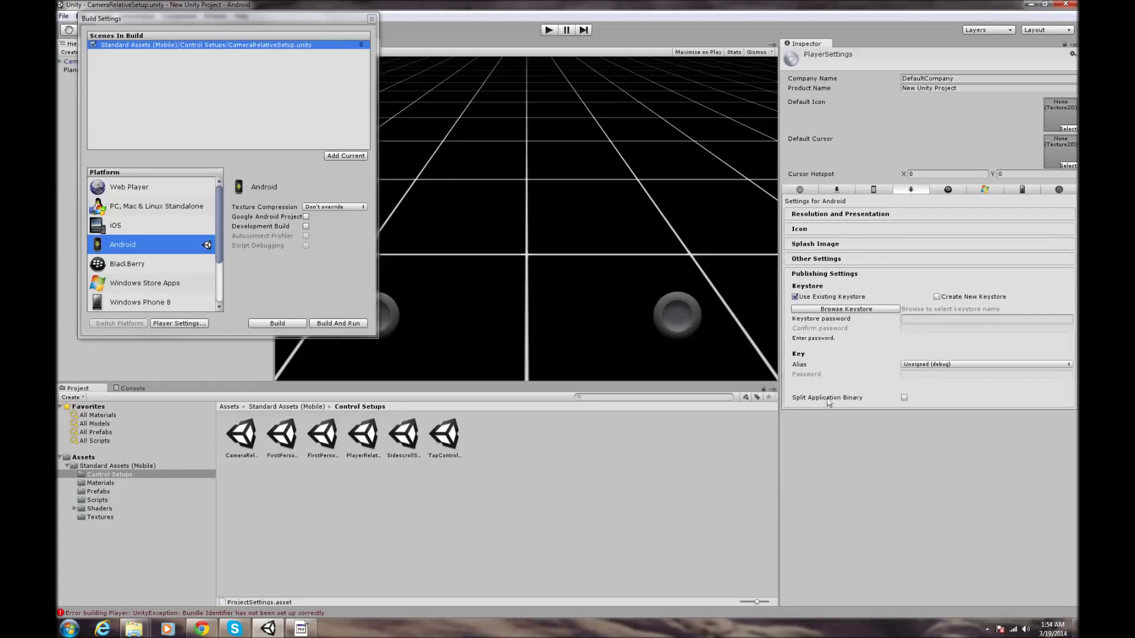
{"action": "left_click", "coordinate": [807, 244]}
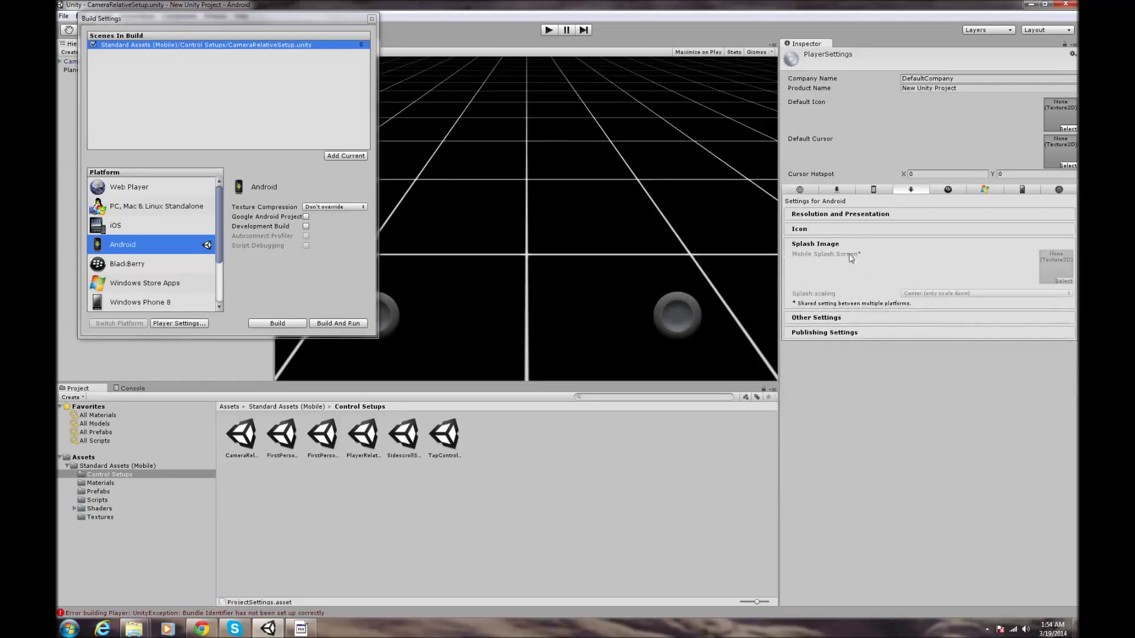
{"action": "left_click", "coordinate": [805, 248]}
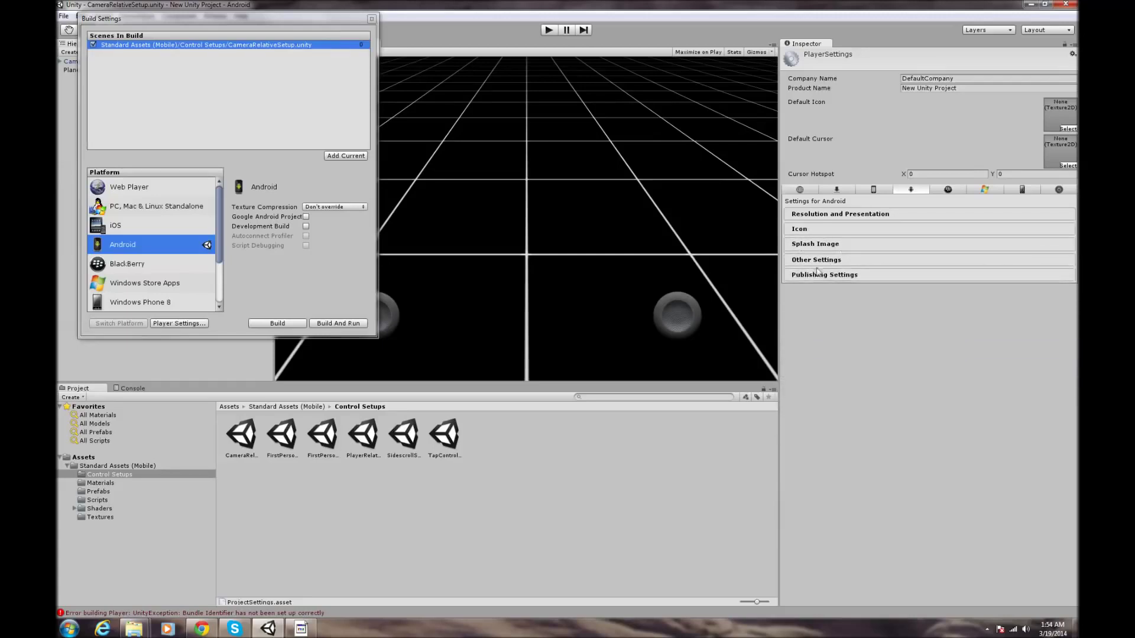
{"action": "left_click", "coordinate": [816, 260]}
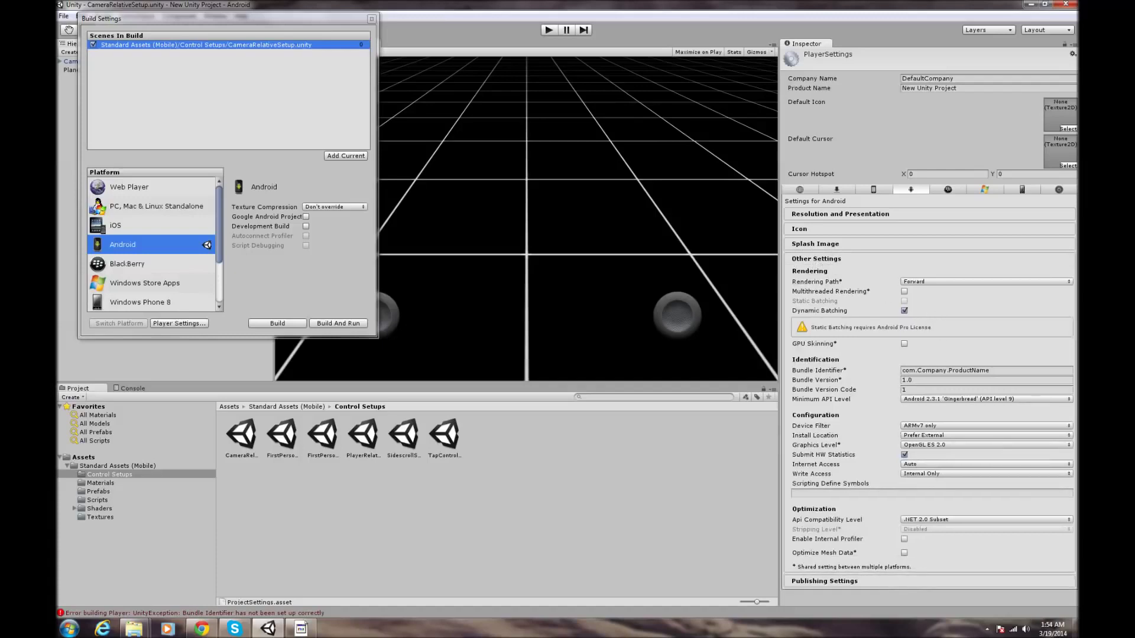
{"action": "left_click", "coordinate": [993, 370]}
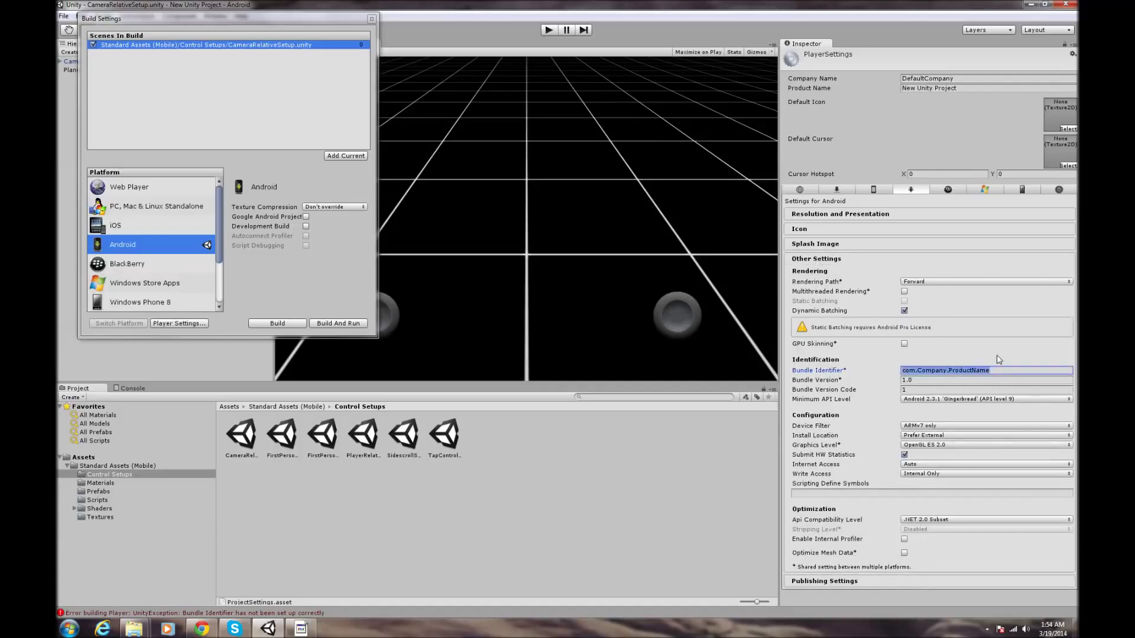
- Change the Bundle Identifier to com.TurnTheGameOn.Test
{"action": "key", "text": "Right"}
{"action": "key", "text": "Left"}
{"action": "key", "text": "BackSpace"}
{"action": "key", "text": "BackSpace"}
{"action": "key", "text": "BackSpace"}
{"action": "key", "text": "BackSpace"}
{"action": "key", "text": "BackSpace"}
{"action": "key", "text": "BackSpace"}
{"action": "key", "text": "BackSpace"}
{"action": "type", "text": "TurnTheGam"}
{"action": "type", "text": "eOn.Test"}
- Copy TurnTheGameOn into Company Name and set the Product Name to test
{"action": "left_click_drag", "start_coordinate": [966, 371], "coordinate": [920, 377]}
{"action": "key", "text": "ctrl+c"}
{"action": "left_click", "coordinate": [946, 78]}
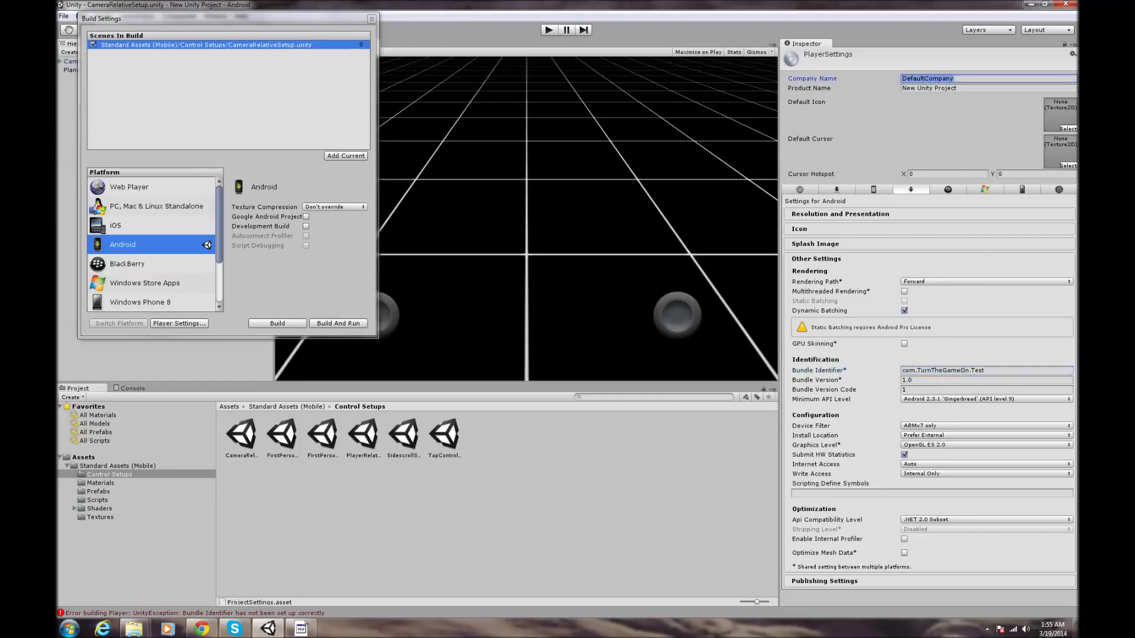
{"action": "key", "text": "ctrl+v"}
{"action": "key", "text": "Tab"}
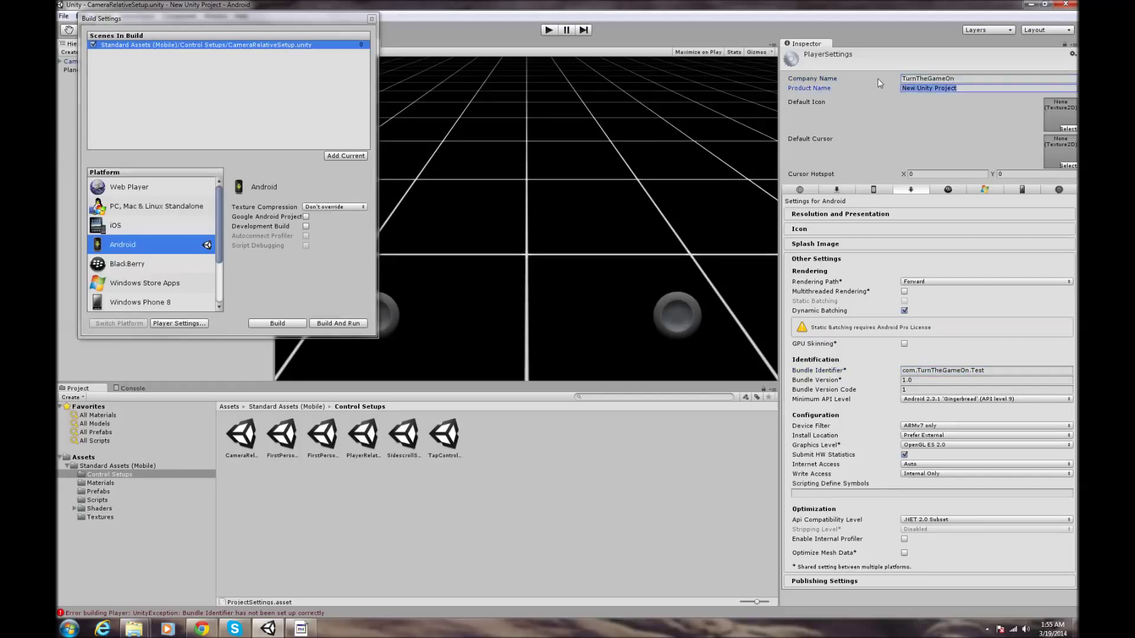
{"action": "type", "text": "test"}
{"action": "left_click", "coordinate": [804, 260]}
{"action": "left_click", "coordinate": [812, 274]}
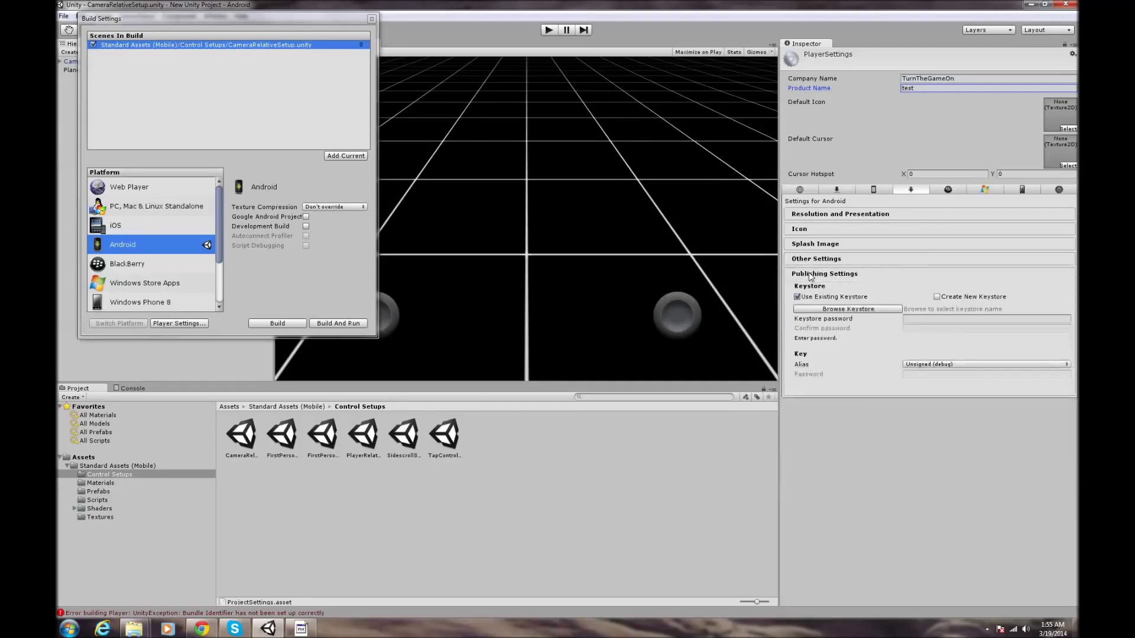
{"action": "left_click", "coordinate": [813, 275]}
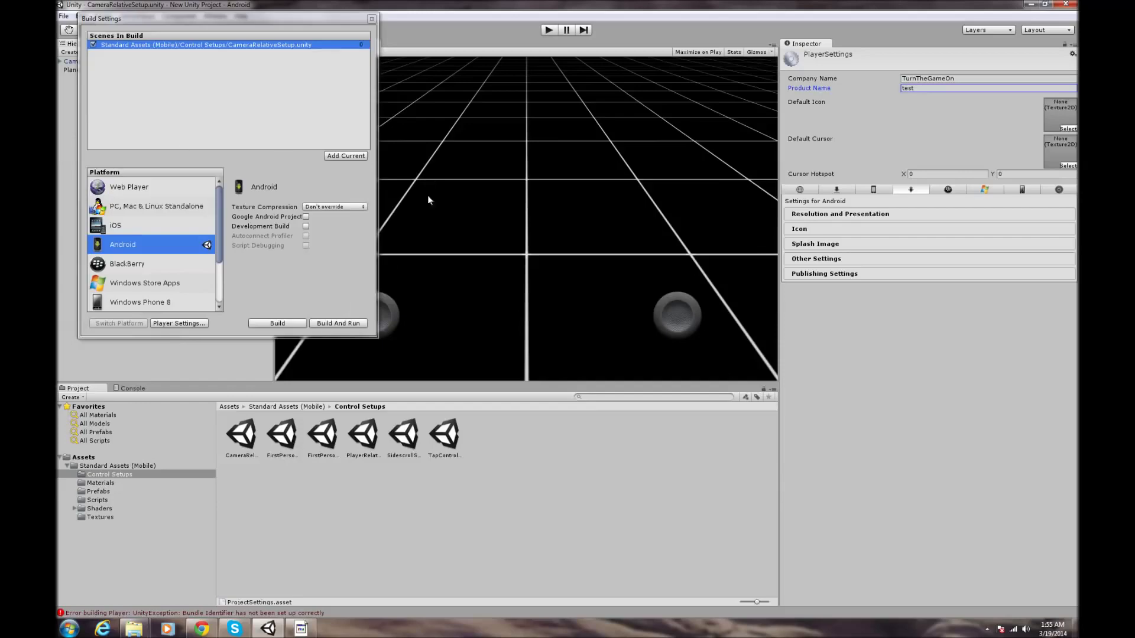
- Build And Run the Android .apk into the New Unity Project folder, then close Build Settings
{"action": "left_click", "coordinate": [341, 322]}
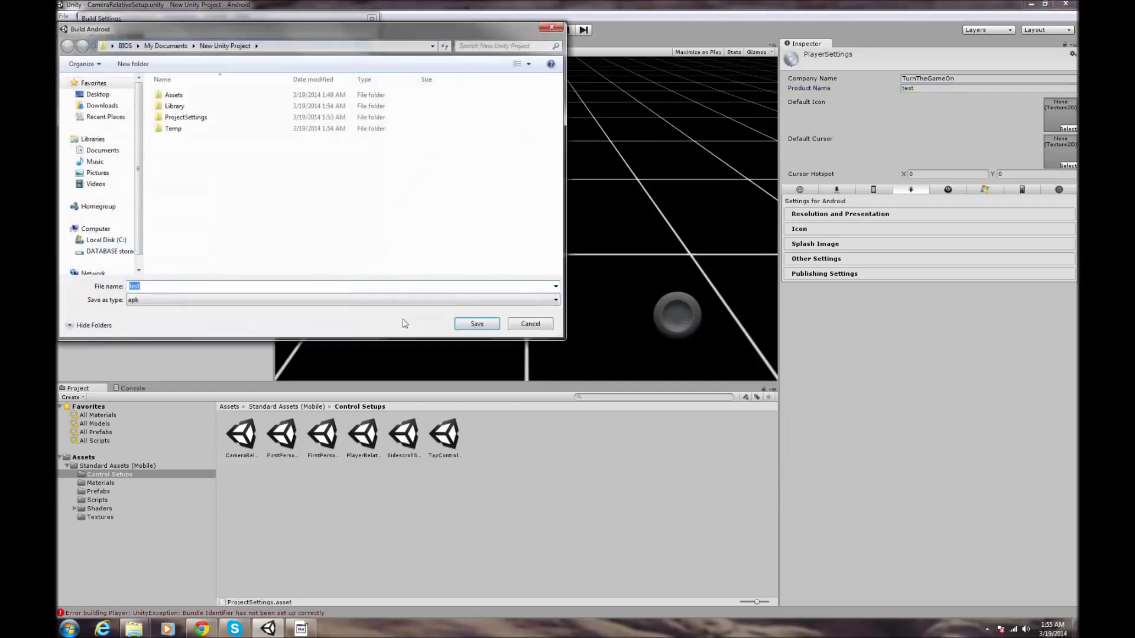
{"action": "left_click", "coordinate": [461, 324]}
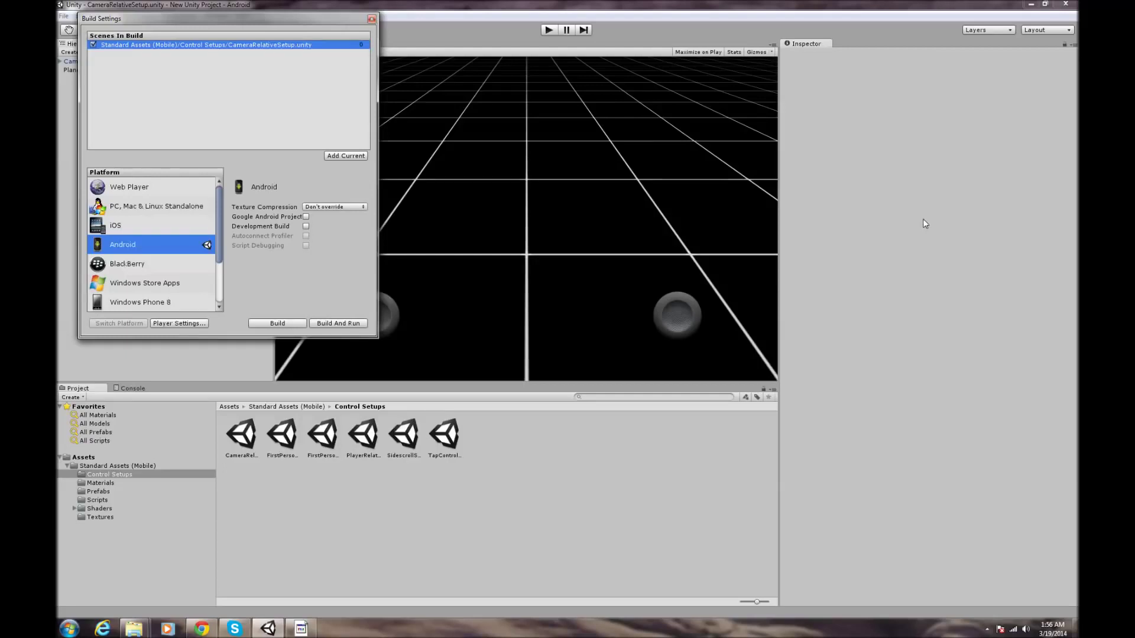
{"action": "left_click", "coordinate": [371, 18]}
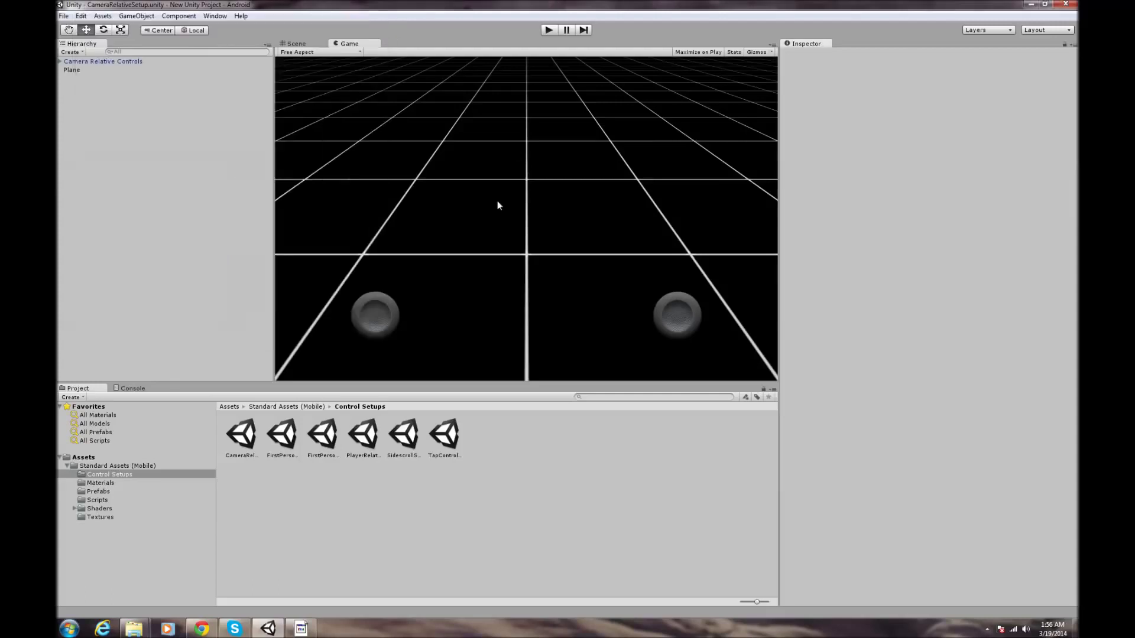
- Set the Android Default Orientation under Resolution and Presentation to Landscape Left, then close Build Settings
{"action": "left_click", "coordinate": [63, 16]}
{"action": "left_click", "coordinate": [93, 123]}
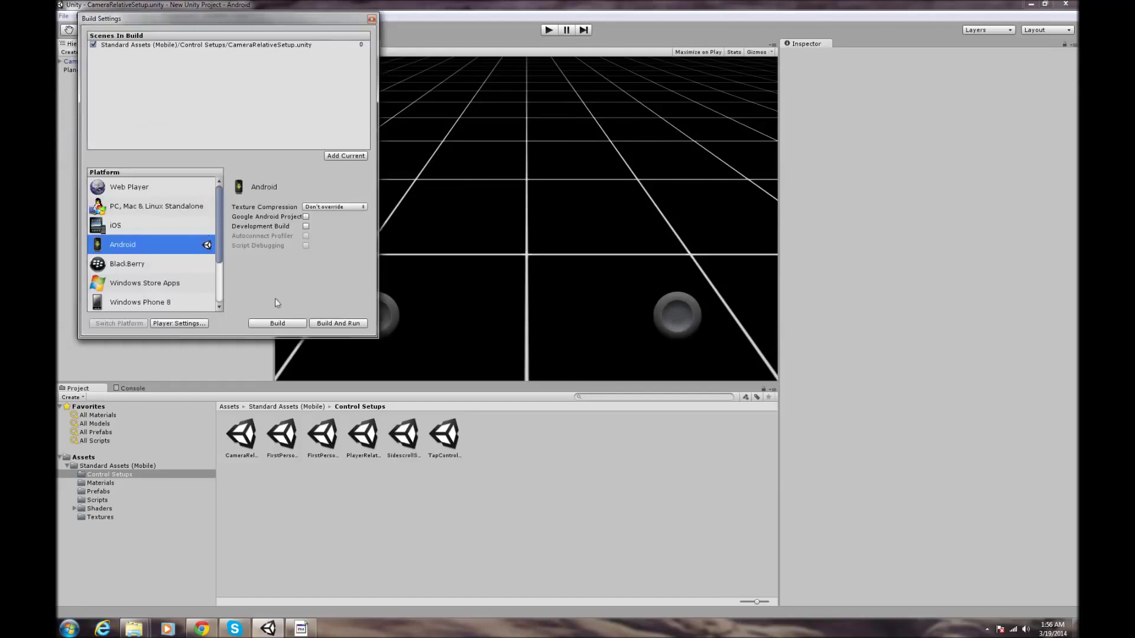
{"action": "left_click", "coordinate": [198, 325]}
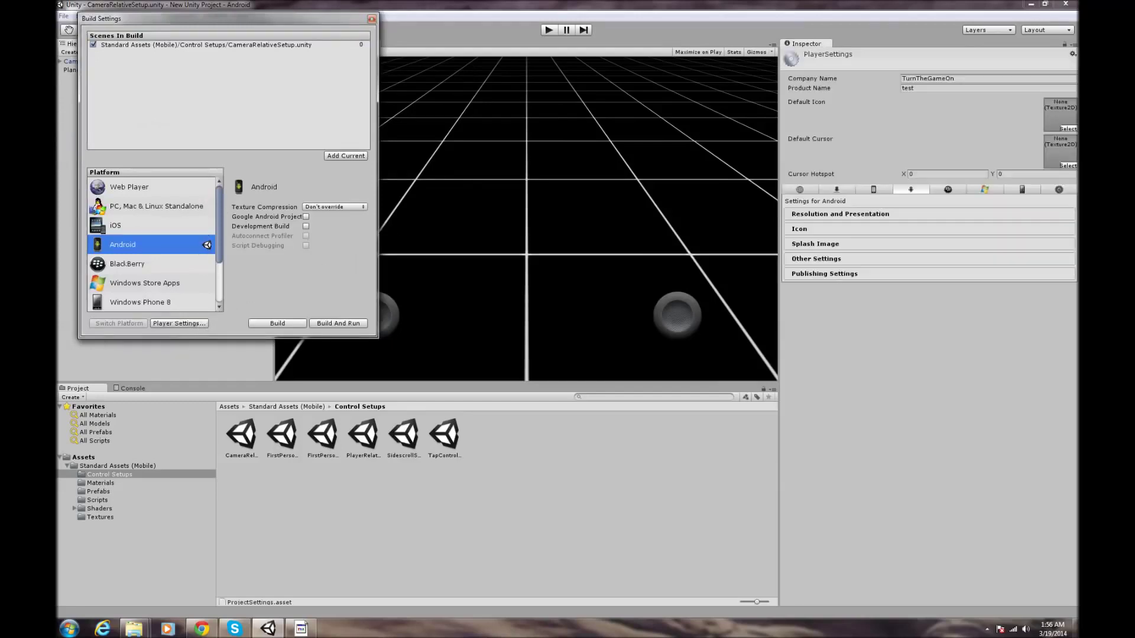
{"action": "left_click", "coordinate": [856, 218]}
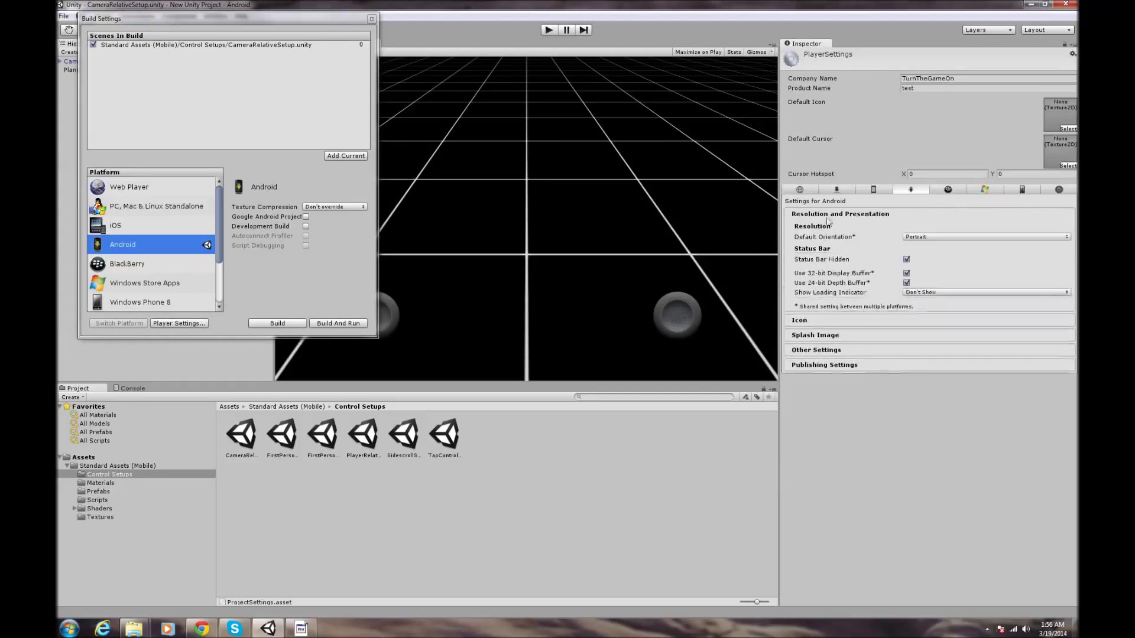
{"action": "left_click", "coordinate": [912, 237]}
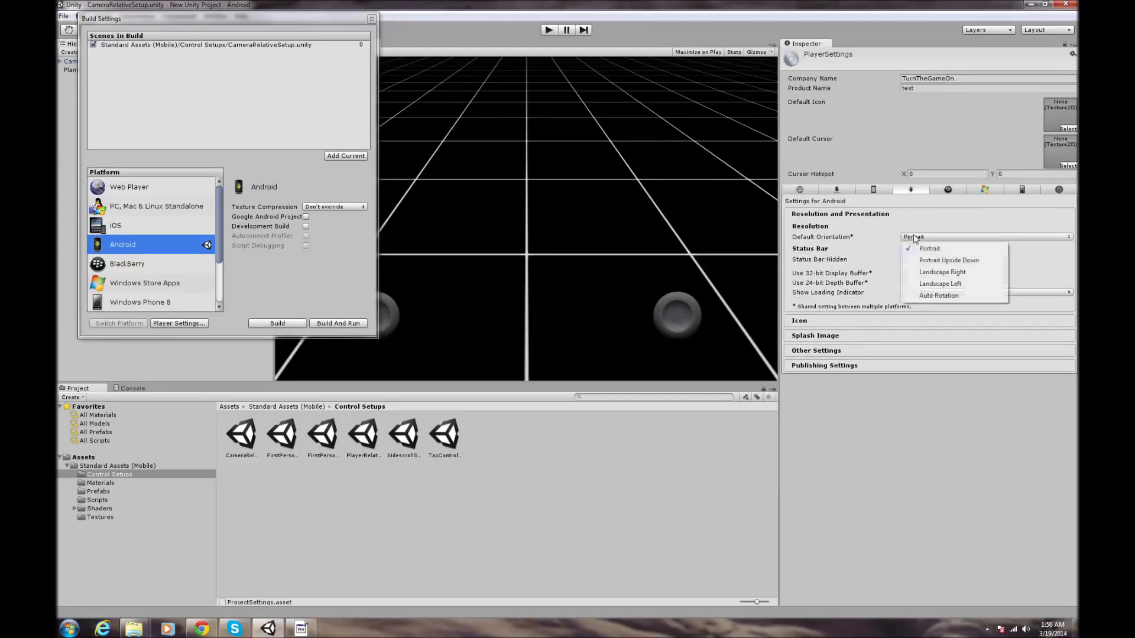
{"action": "left_click", "coordinate": [945, 285]}
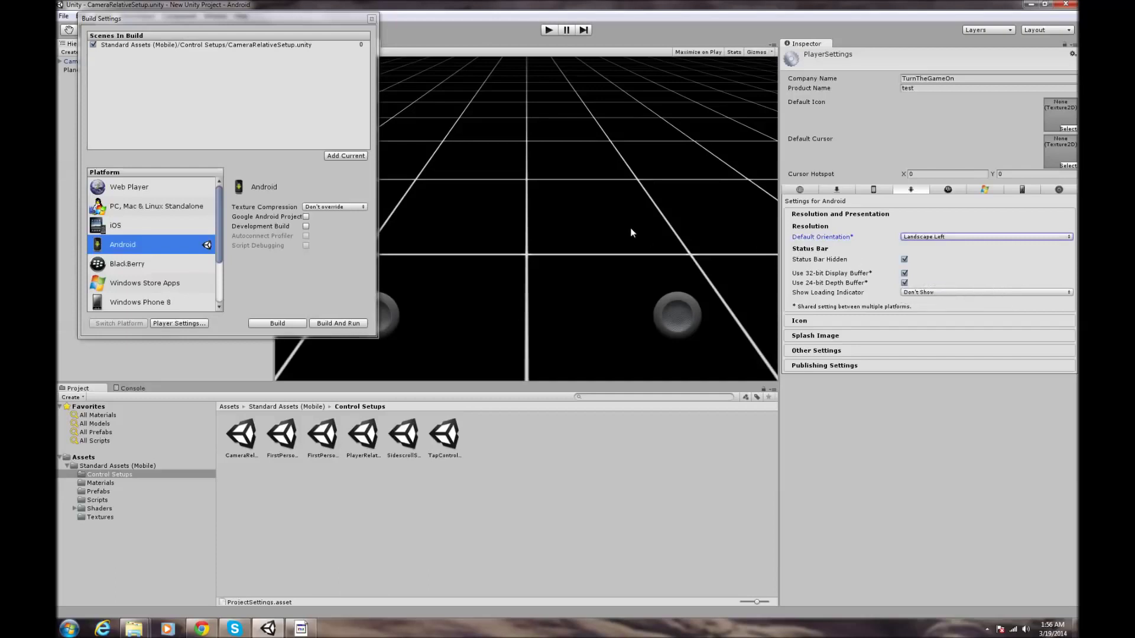
{"action": "left_click", "coordinate": [946, 237]}
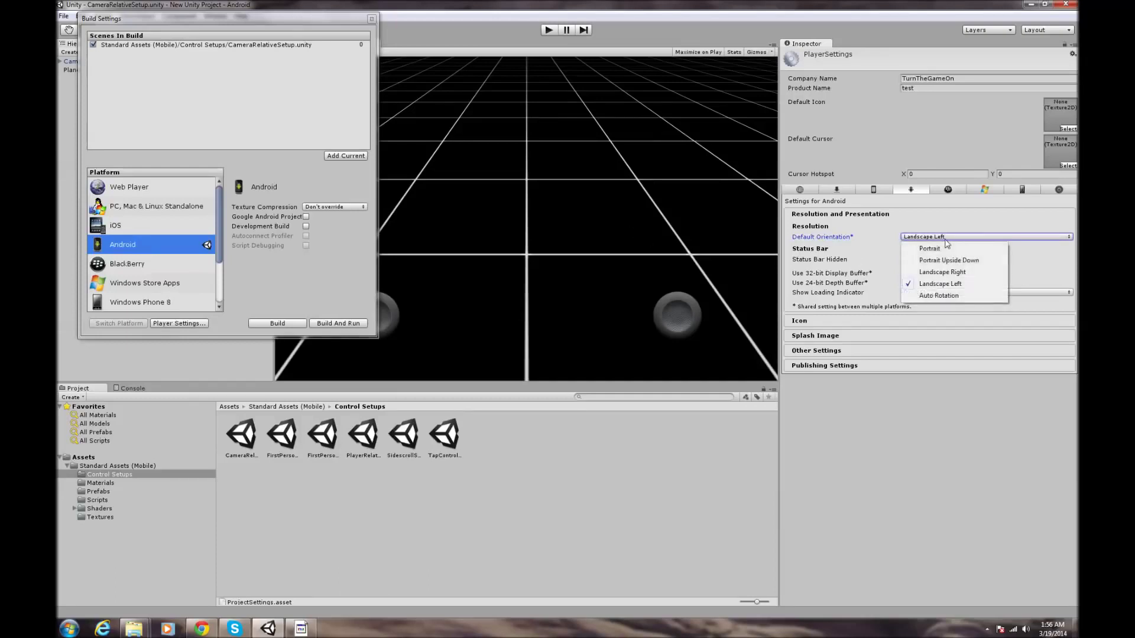
{"action": "left_click", "coordinate": [940, 249]}
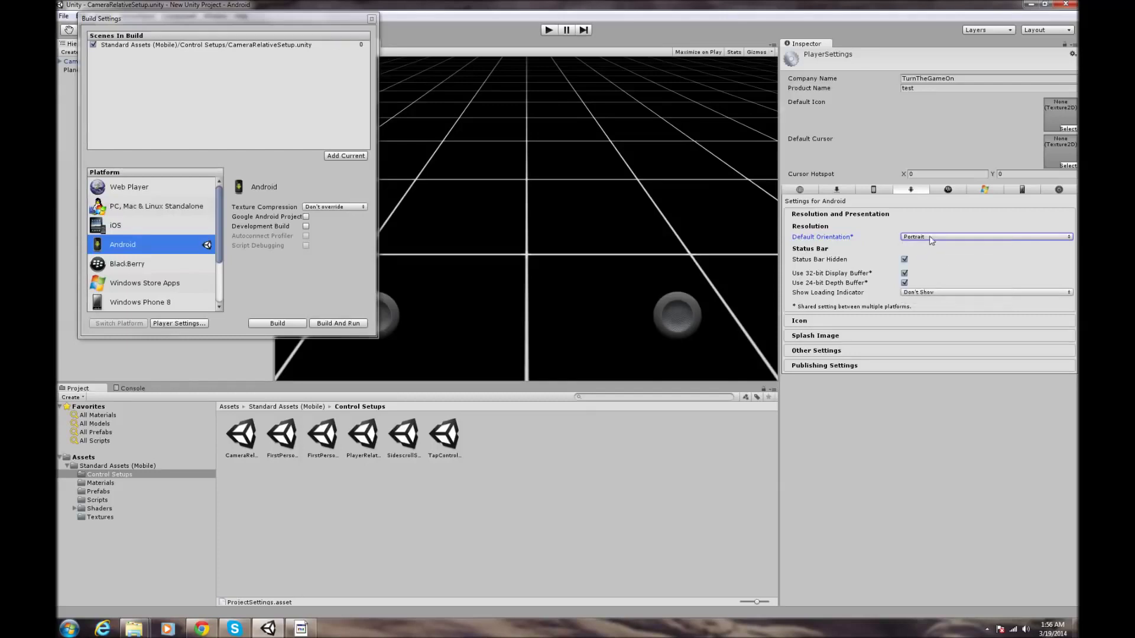
{"action": "left_click", "coordinate": [931, 237]}
{"action": "left_click", "coordinate": [940, 285]}
{"action": "left_click", "coordinate": [371, 19]}
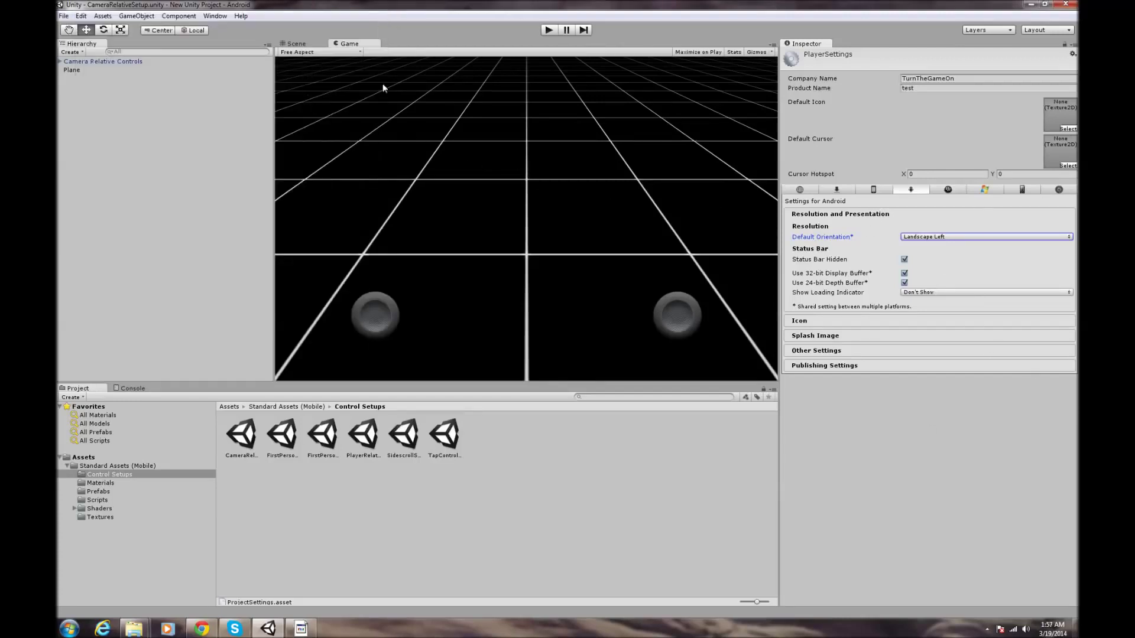
- Set the Game view aspect to WVGA Landscape (800x480) and briefly check the Scene view
{"action": "left_click", "coordinate": [311, 55]}
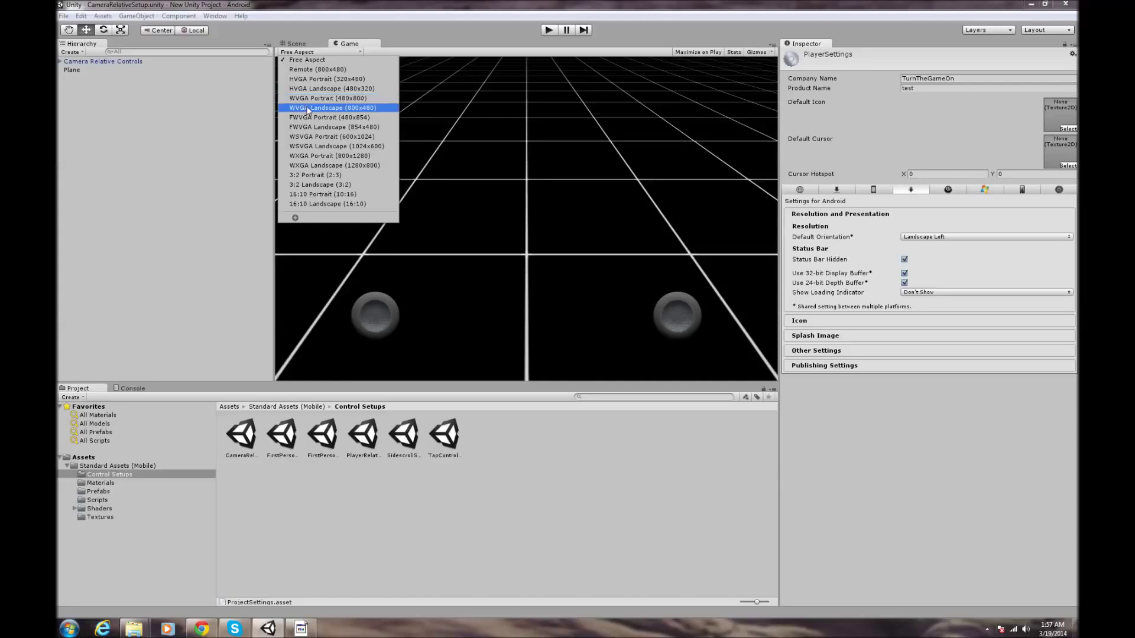
{"action": "left_click", "coordinate": [308, 109]}
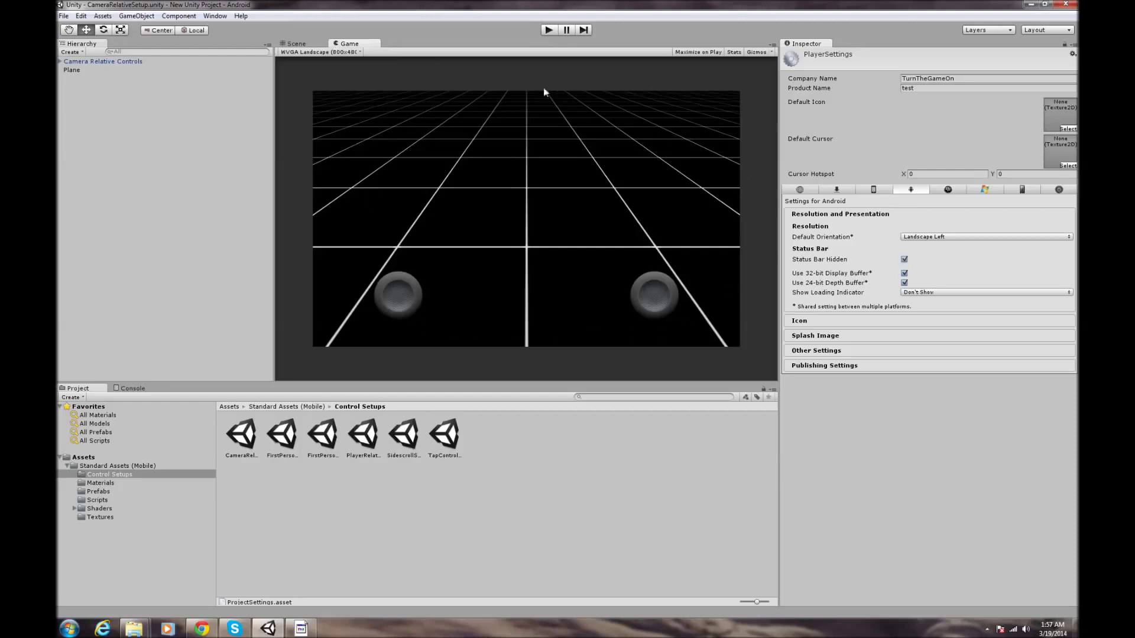
{"action": "left_click", "coordinate": [300, 42]}
{"action": "left_click", "coordinate": [352, 44]}
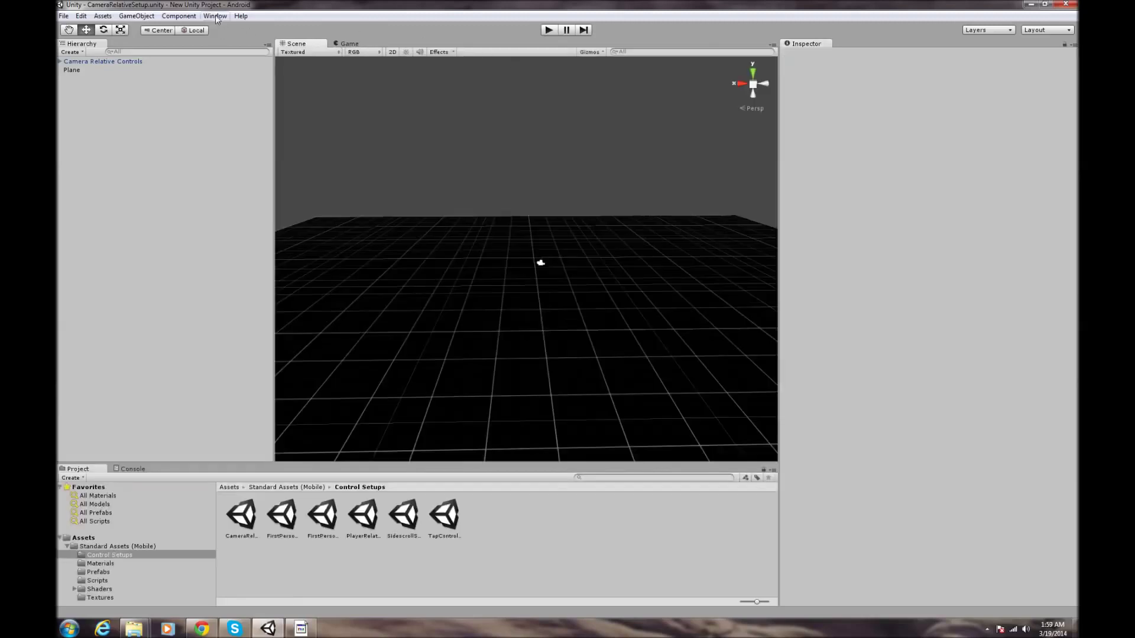
- Open the Asset Store window and search it for 'standard'
{"action": "left_click", "coordinate": [215, 16]}
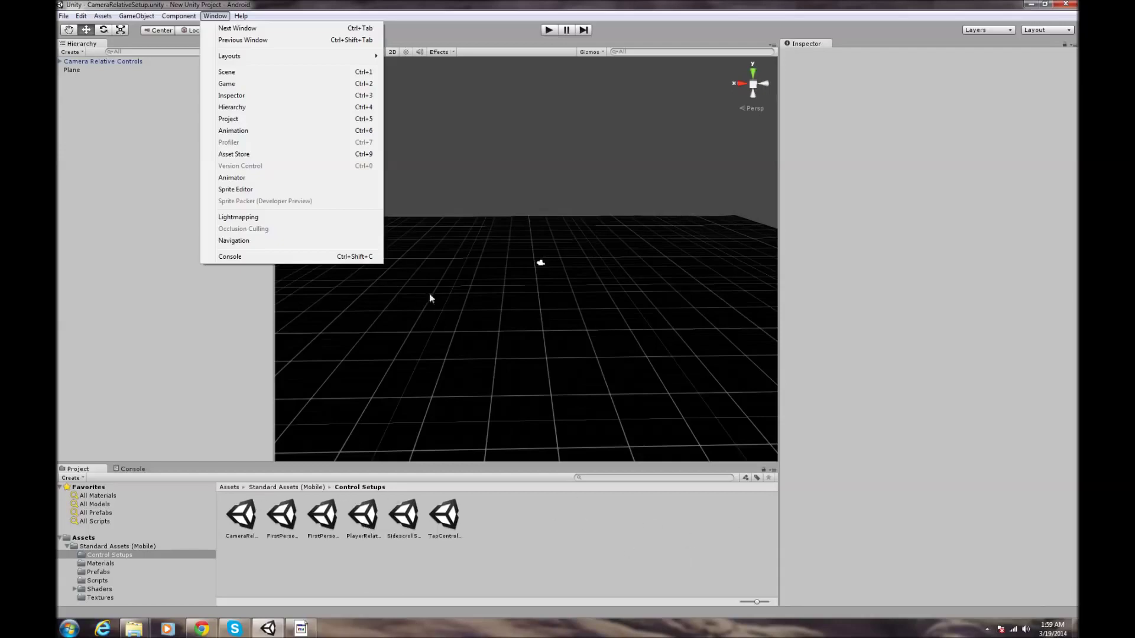
{"action": "left_click", "coordinate": [286, 155]}
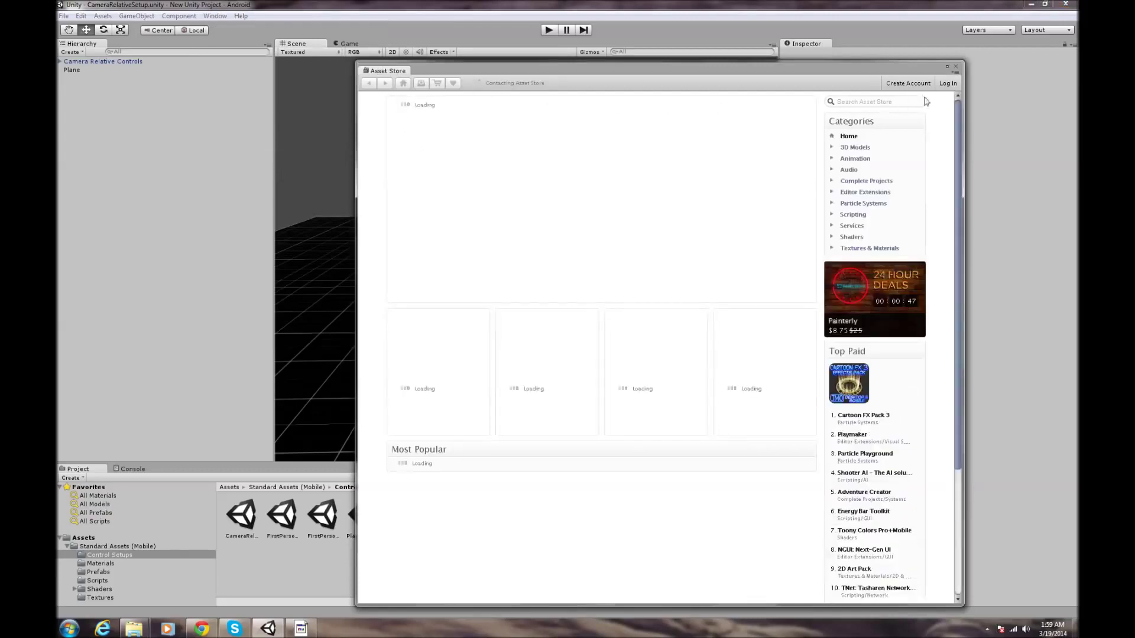
{"action": "left_click", "coordinate": [875, 103]}
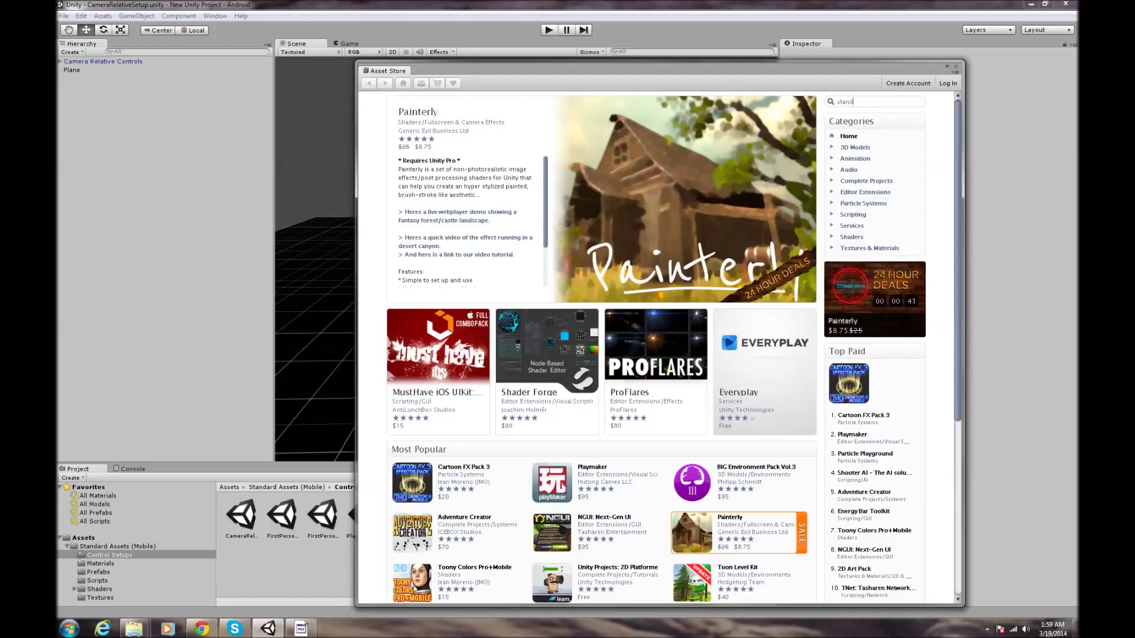
{"action": "type", "text": "standard"}
{"action": "key", "text": "Return"}
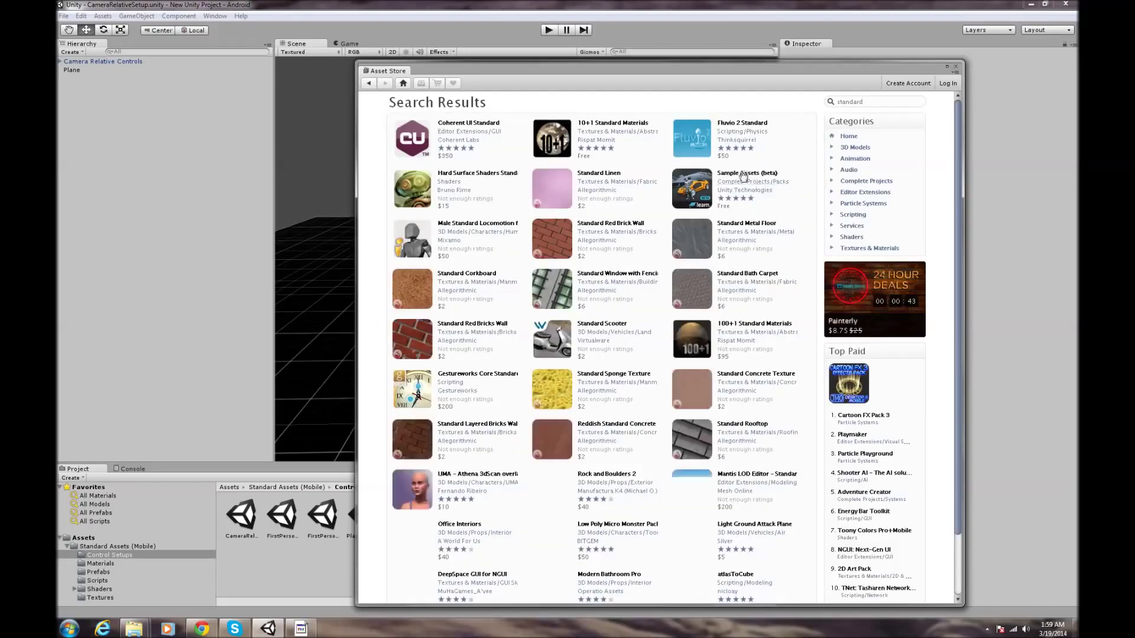
- Open the Sample Assets (beta) package page, try Download, and cancel the login prompt
{"action": "left_click", "coordinate": [772, 175]}
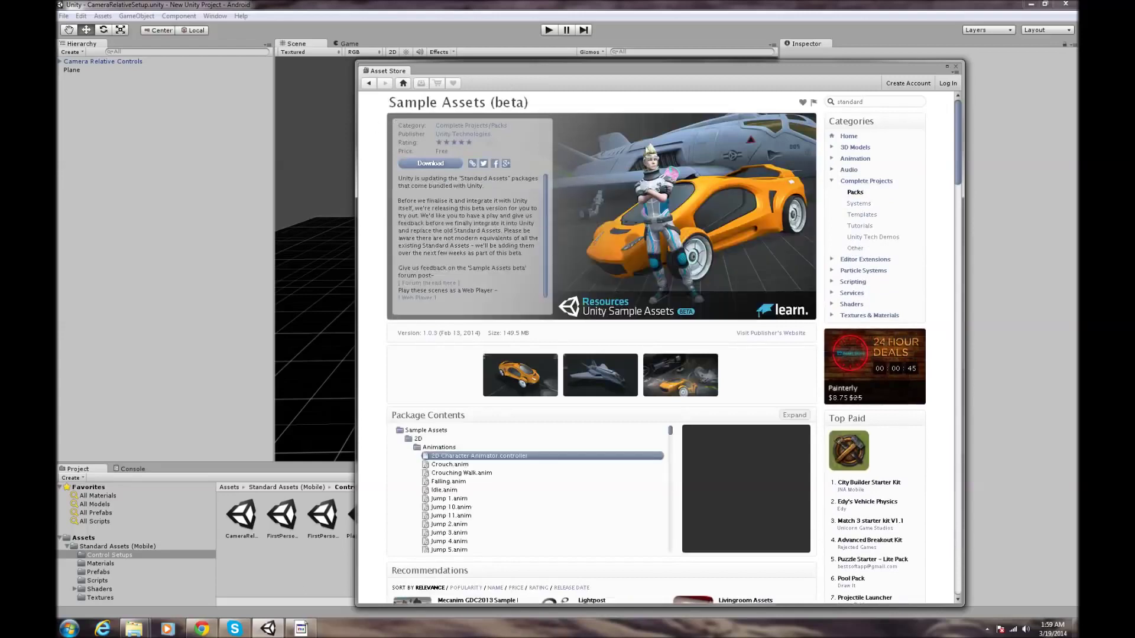
{"action": "left_click", "coordinate": [427, 163]}
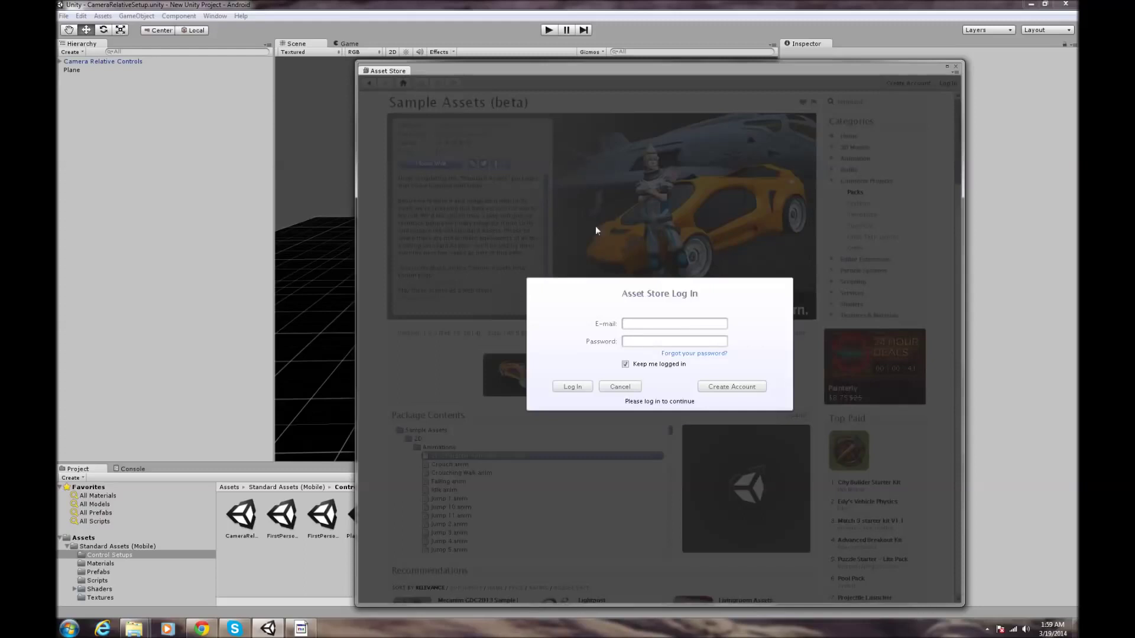
{"action": "left_click", "coordinate": [619, 387]}
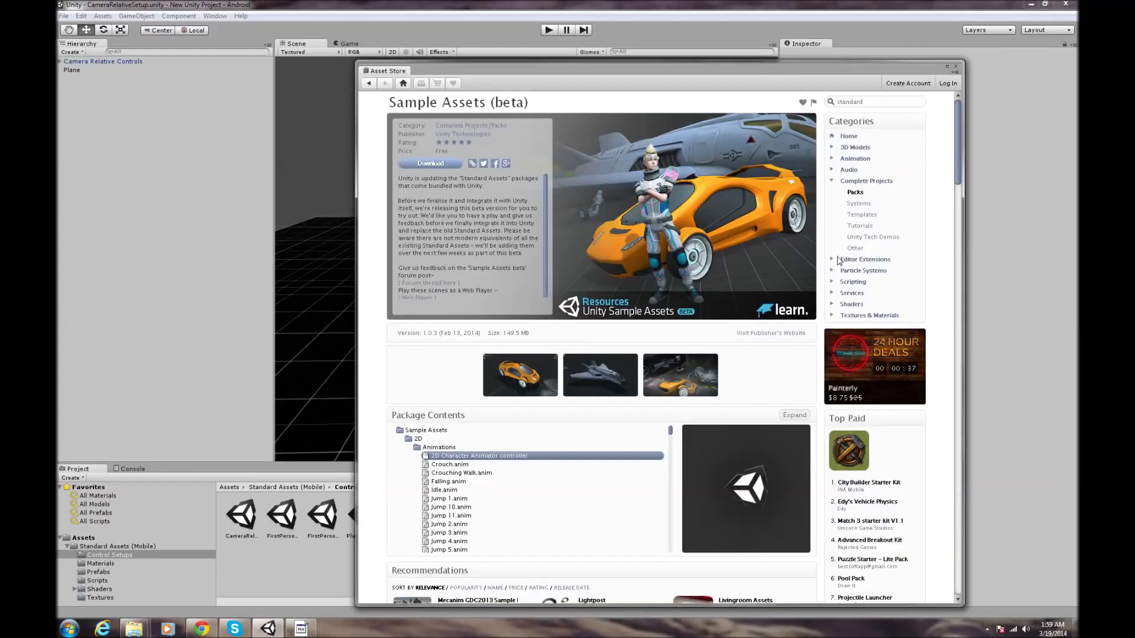
{"action": "mouse_move", "coordinate": [626, 68]}
{"action": "left_mouse_down"}
{"action": "mouse_move", "coordinate": [772, 152]}
{"action": "mouse_move", "coordinate": [721, 86]}
{"action": "mouse_move", "coordinate": [629, 70]}
{"action": "left_mouse_up"}
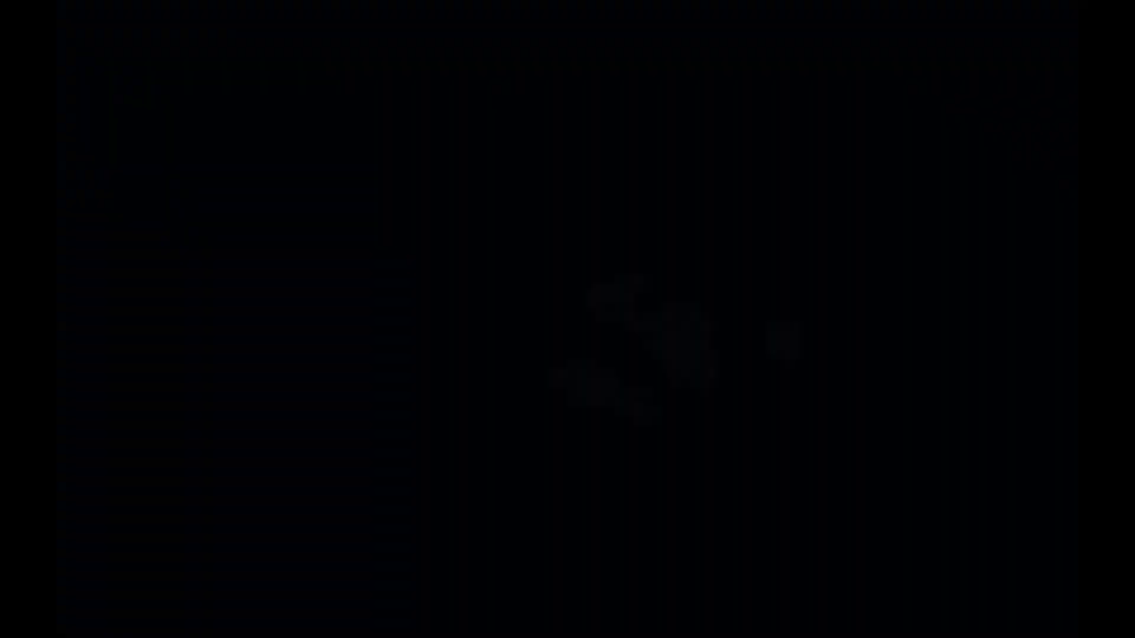